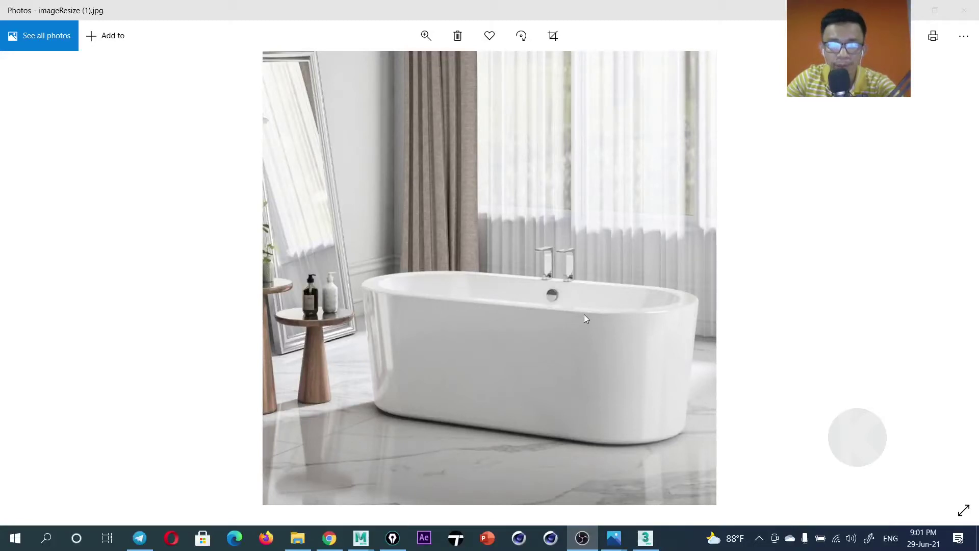
Select and frame the bathtub model in the 3ds Max viewport.
{"action": "left_click", "coordinate": [645, 538]}
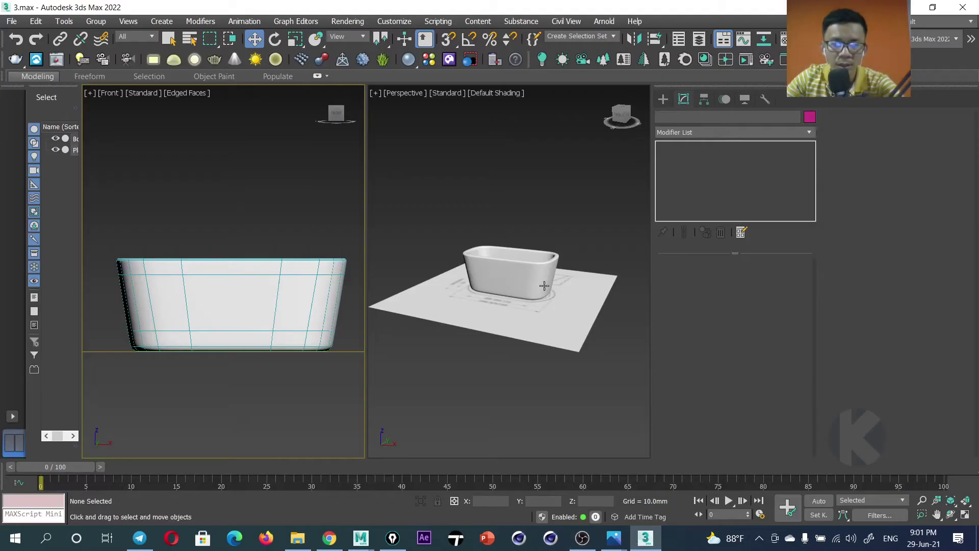
{"action": "left_click", "coordinate": [537, 266]}
{"action": "key", "text": "z"}
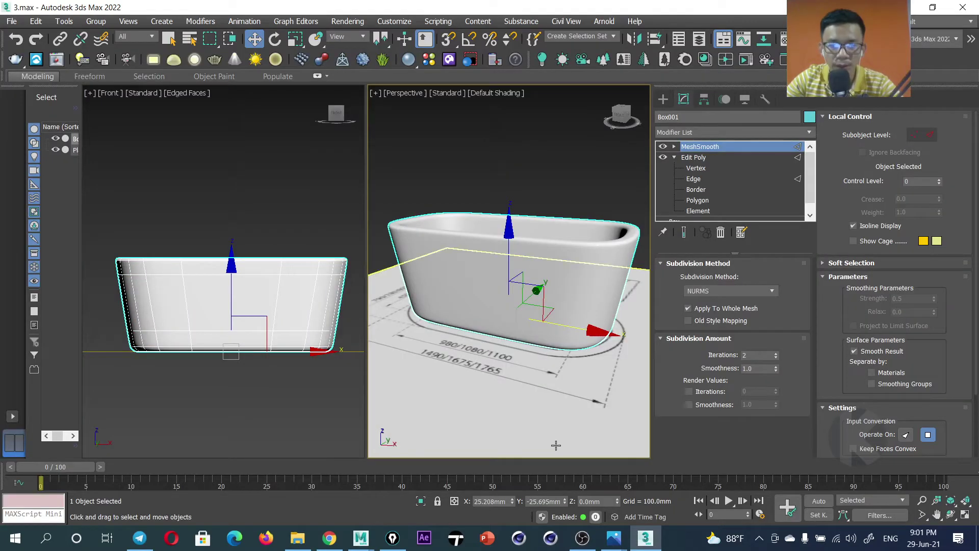
{"action": "mouse_move", "coordinate": [613, 539]}
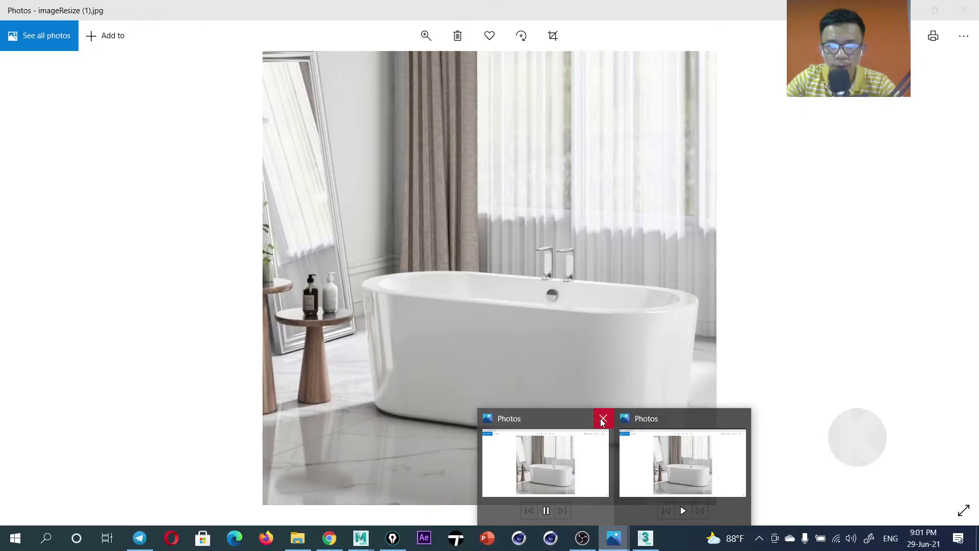
Zoom the bathtub reference photo onto the faucets and drain, circle them, then return to the project folder.
{"action": "left_click", "coordinate": [602, 419]}
{"action": "left_click", "coordinate": [598, 451]}
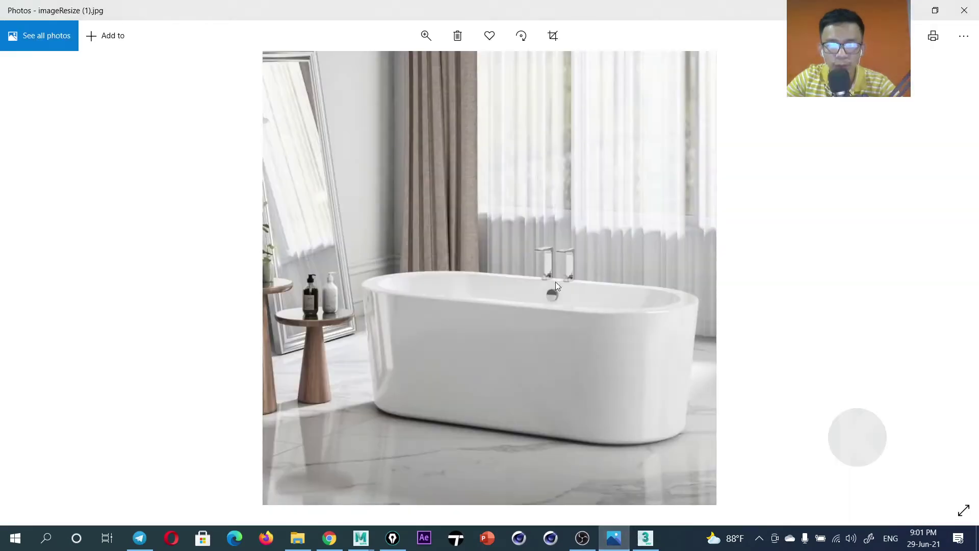
{"action": "scroll", "coordinate": [561, 275], "scroll_direction": "up", "scroll_amount": 2}
{"action": "scroll", "coordinate": [622, 250], "scroll_direction": "up", "scroll_amount": 2}
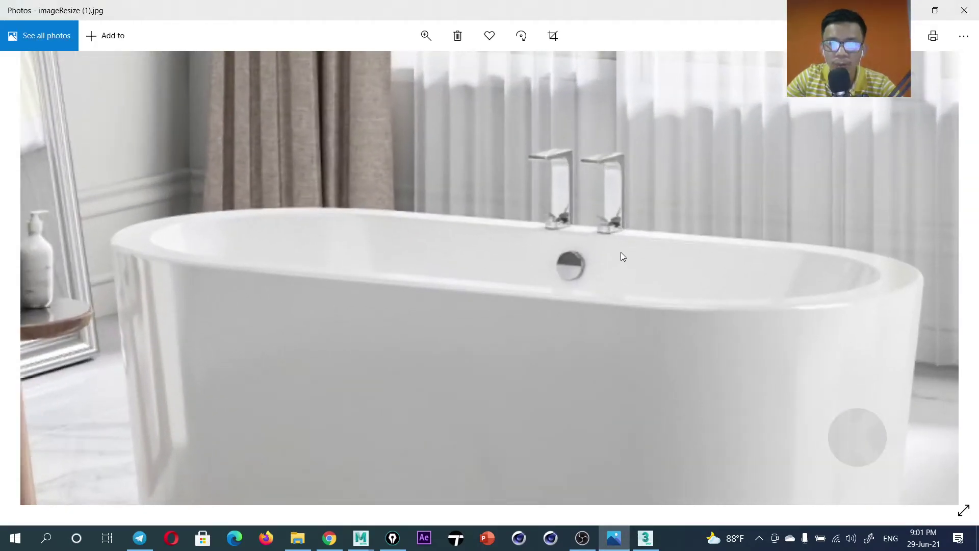
{"action": "mouse_move", "coordinate": [620, 252]}
{"action": "left_mouse_down"}
{"action": "mouse_move", "coordinate": [521, 283]}
{"action": "mouse_move", "coordinate": [605, 282]}
{"action": "left_mouse_up"}
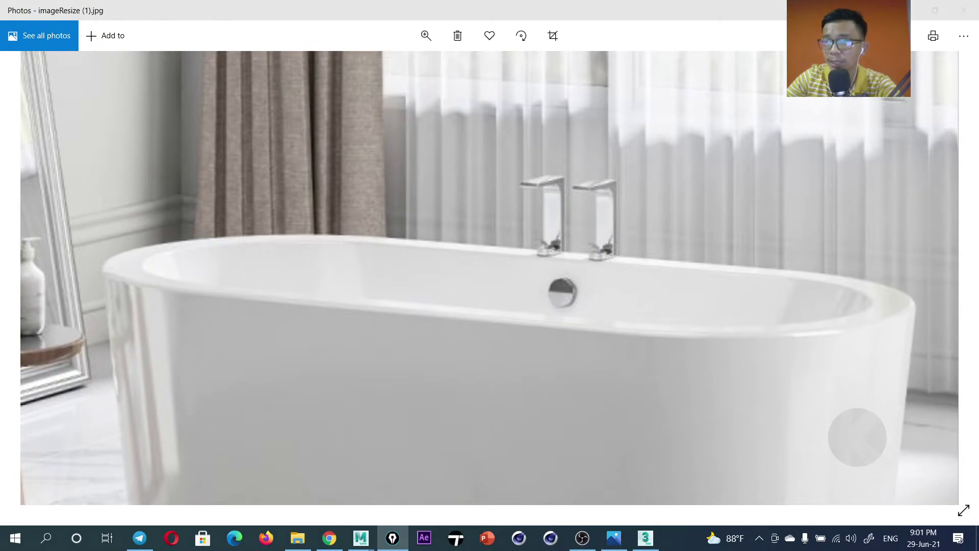
{"action": "mouse_move", "coordinate": [569, 161]}
{"action": "left_mouse_down"}
{"action": "mouse_move", "coordinate": [494, 301]}
{"action": "mouse_move", "coordinate": [636, 193]}
{"action": "mouse_move", "coordinate": [566, 148]}
{"action": "left_mouse_up"}
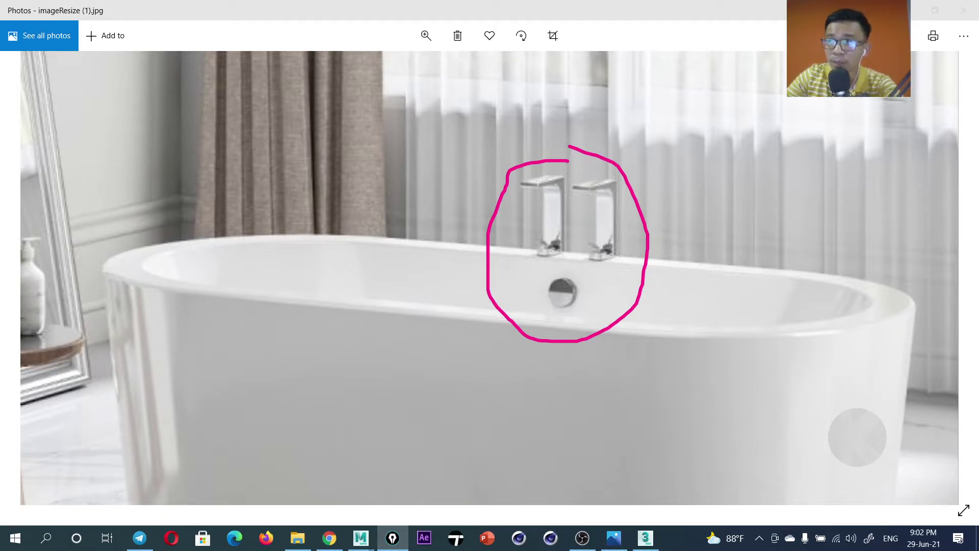
{"action": "key", "text": "Escape"}
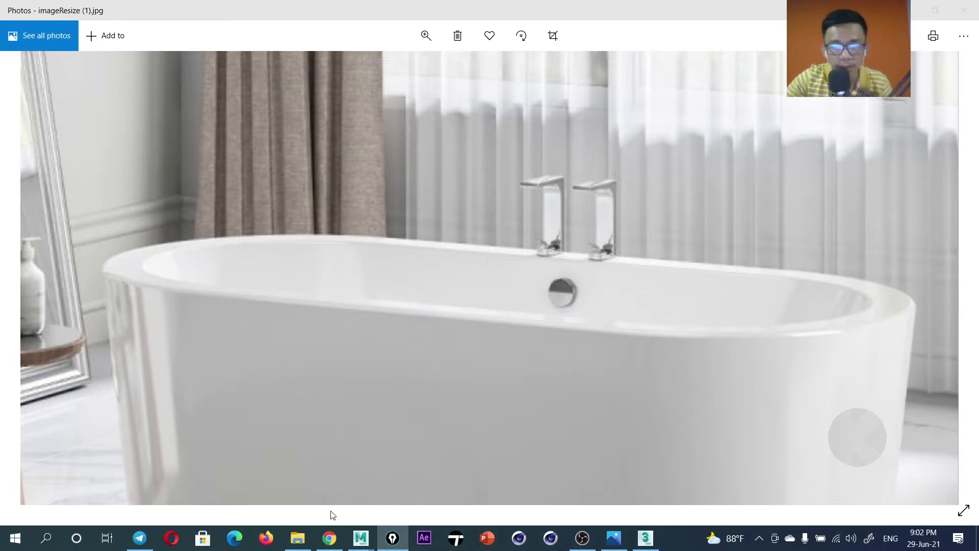
{"action": "left_click", "coordinate": [298, 537]}
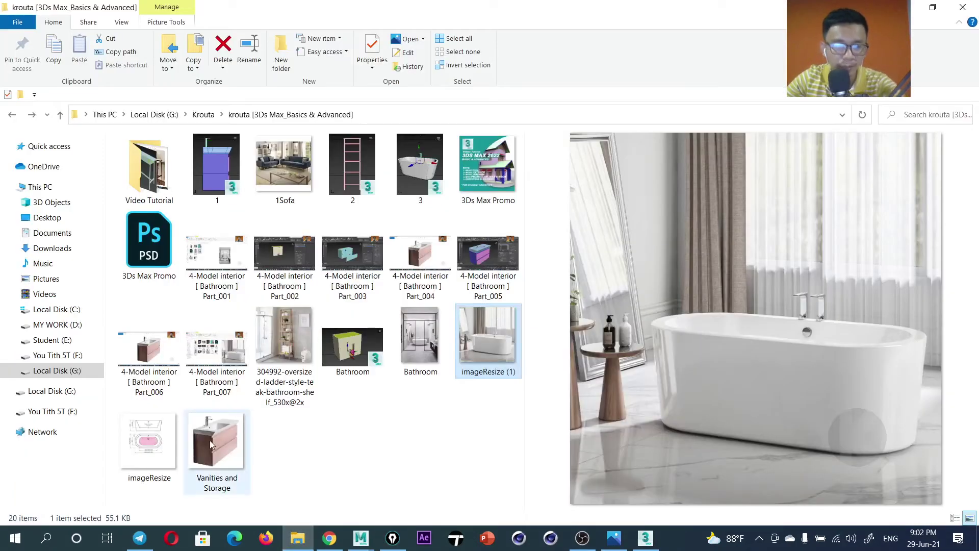
Preview the imageResize dimension drawing and imageResize (1), then return to the 3ds Max scene 3.max.
{"action": "left_click", "coordinate": [155, 444]}
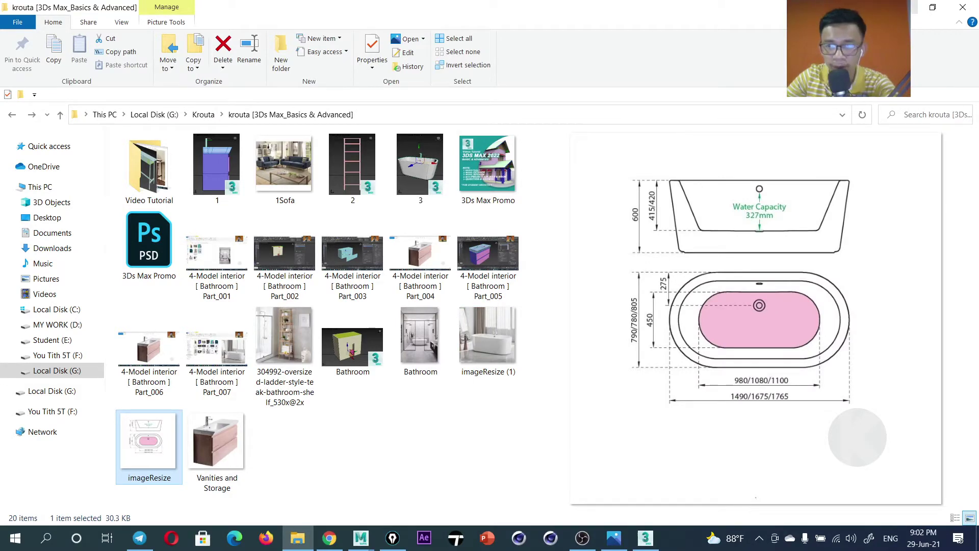
{"action": "double_click", "coordinate": [488, 337]}
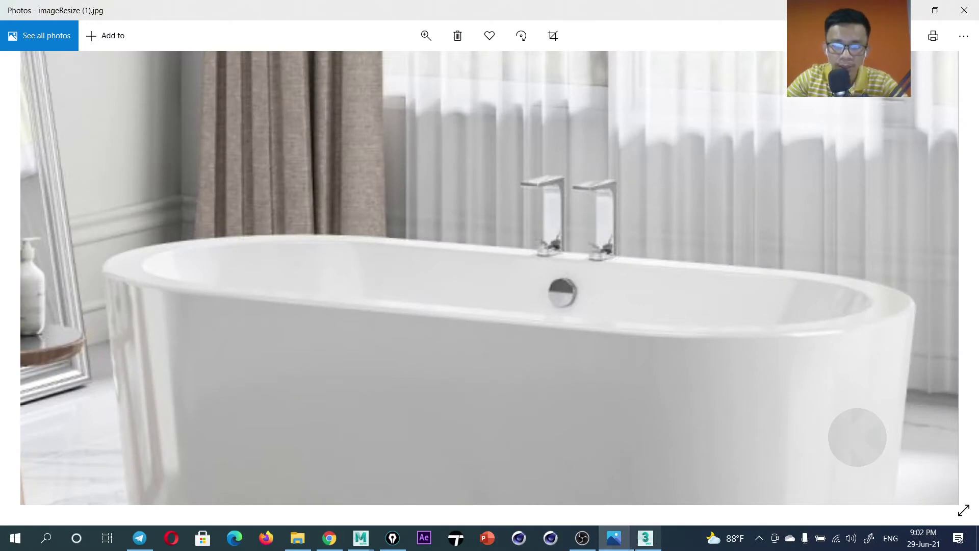
{"action": "left_click", "coordinate": [645, 537]}
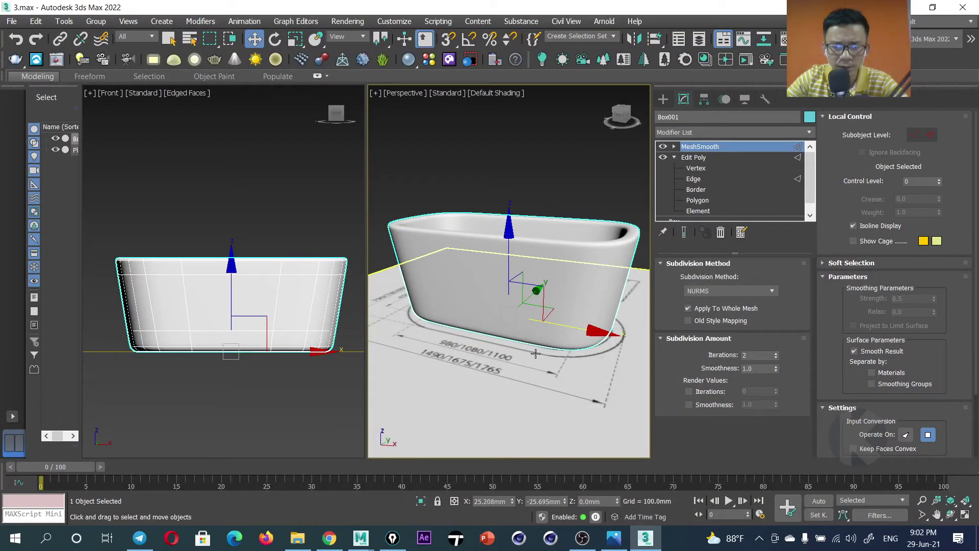
Make the bathtub see-through with Alt+X and inspect it in a maximized Perspective view.
{"action": "key", "text": "alt+x"}
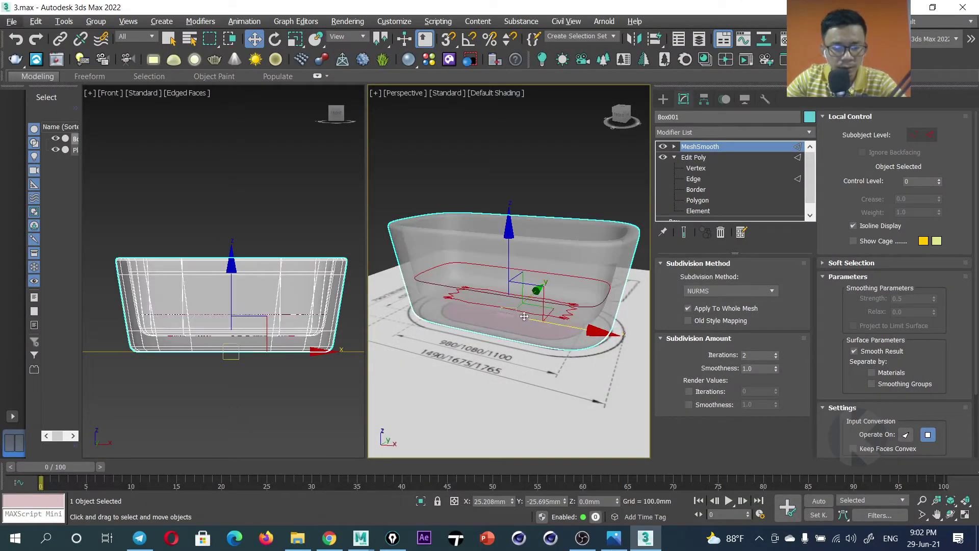
{"action": "left_click", "coordinate": [530, 179]}
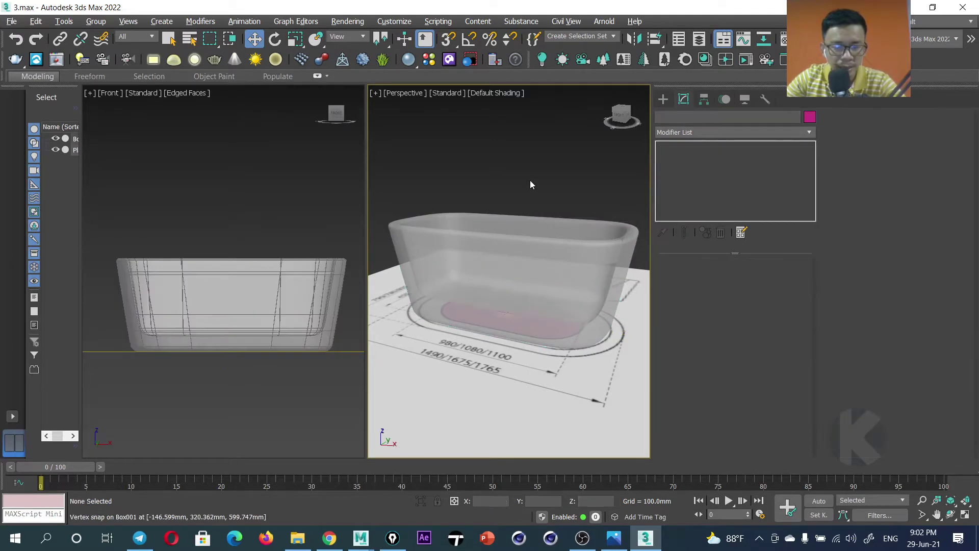
{"action": "key", "text": "alt+w"}
{"action": "middle_click_drag", "start_coordinate": [455, 266], "coordinate": [393, 297], "text": "alt"}
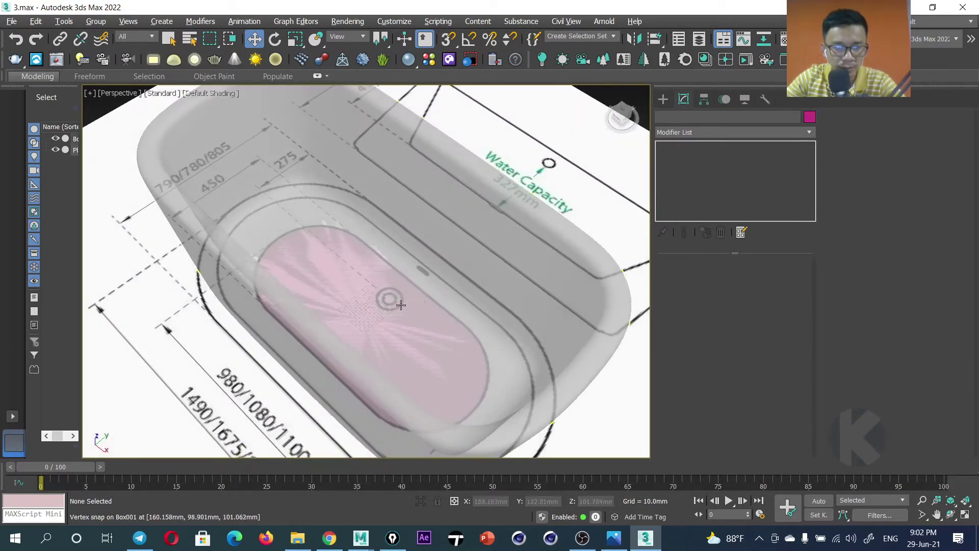
{"action": "scroll", "coordinate": [394, 297], "scroll_direction": "up", "scroll_amount": 2}
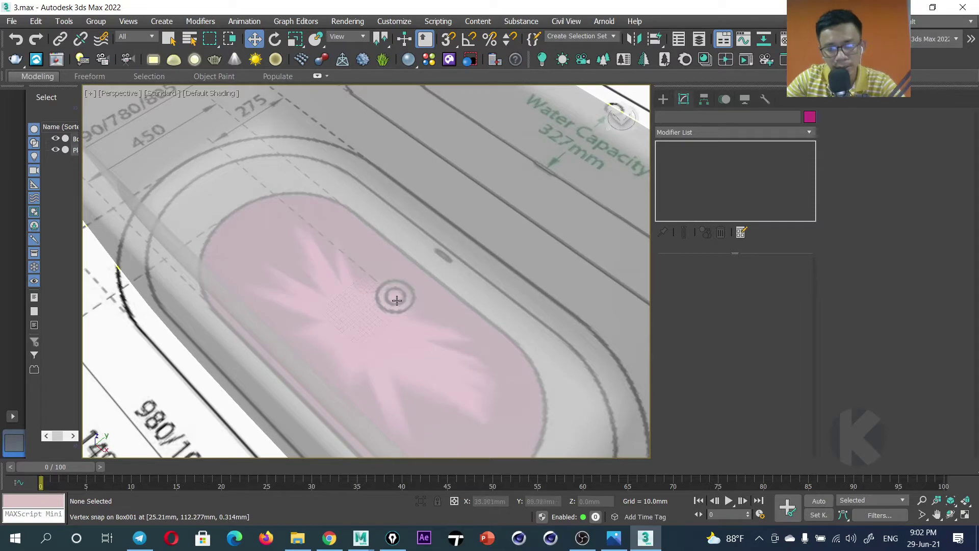
{"action": "left_click", "coordinate": [419, 242]}
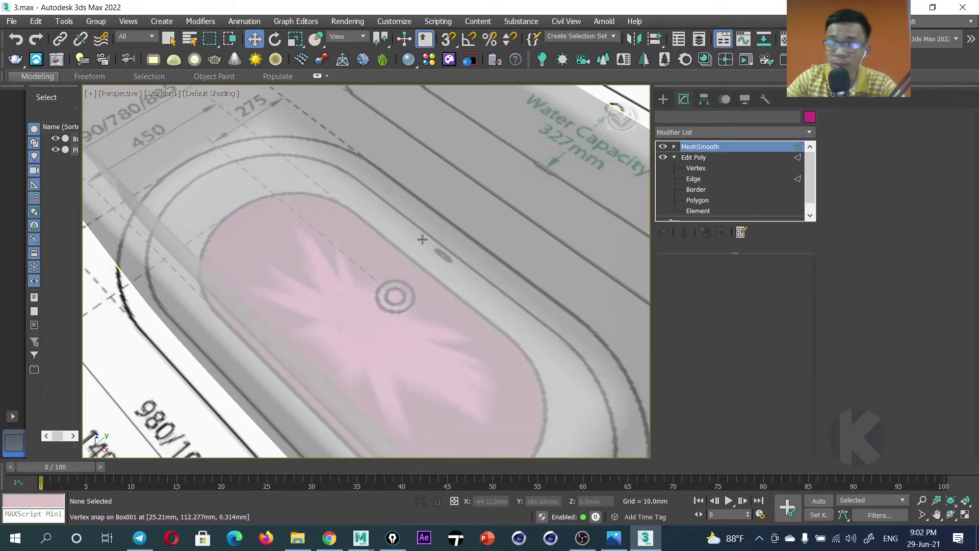
{"action": "key", "text": "alt+Tab"}
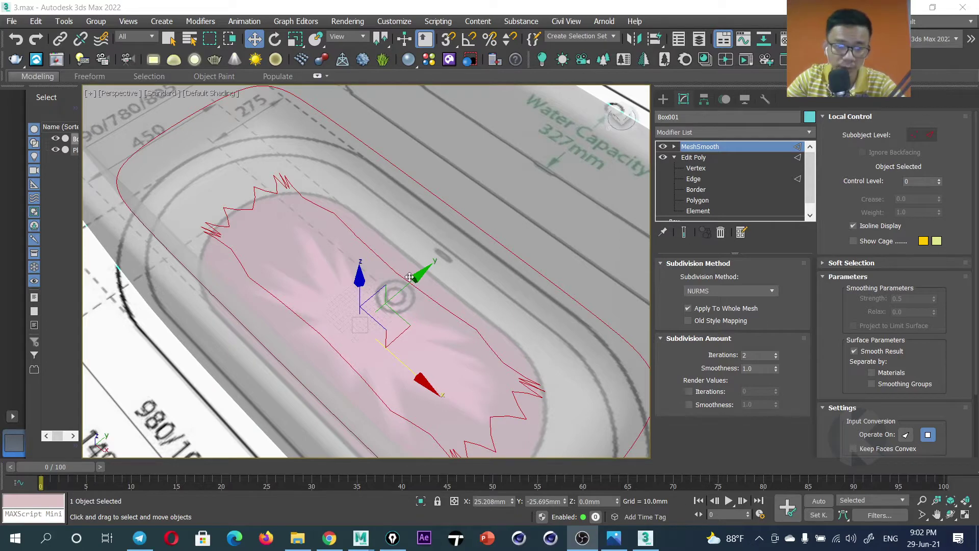
{"action": "scroll", "coordinate": [409, 277], "scroll_direction": "down", "scroll_amount": 3}
{"action": "scroll", "coordinate": [410, 277], "scroll_direction": "down", "scroll_amount": 3}
{"action": "left_click", "coordinate": [510, 176]}
Switch to the Left view and frame the tub's side profile.
{"action": "key", "text": "f"}
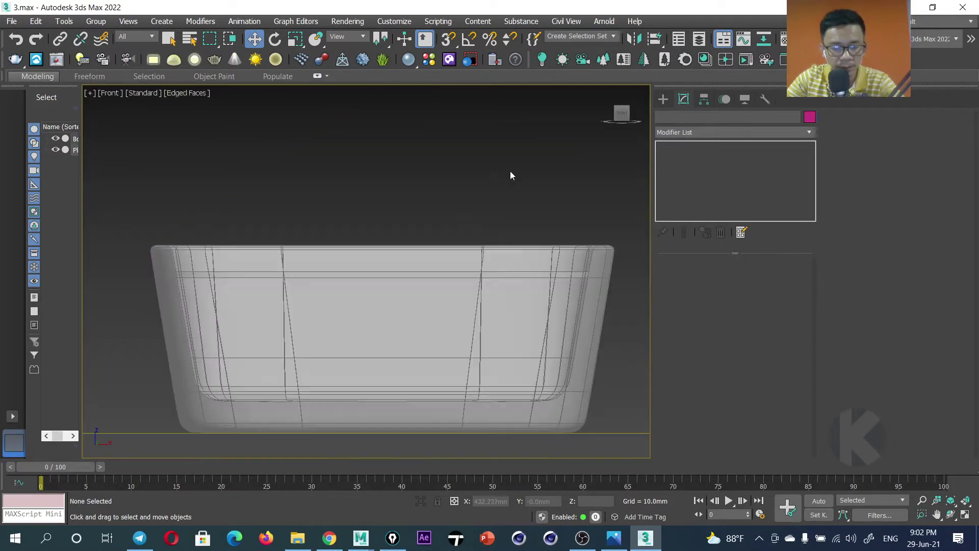
{"action": "key", "text": "l"}
{"action": "key", "text": "z"}
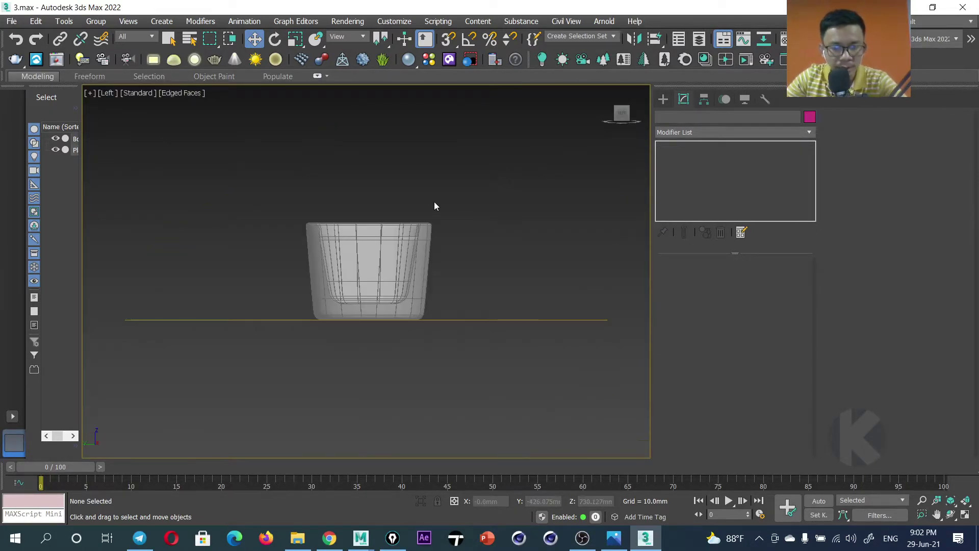
{"action": "scroll", "coordinate": [431, 201], "scroll_direction": "up", "scroll_amount": 5}
{"action": "middle_click_drag", "start_coordinate": [430, 201], "coordinate": [509, 141]}
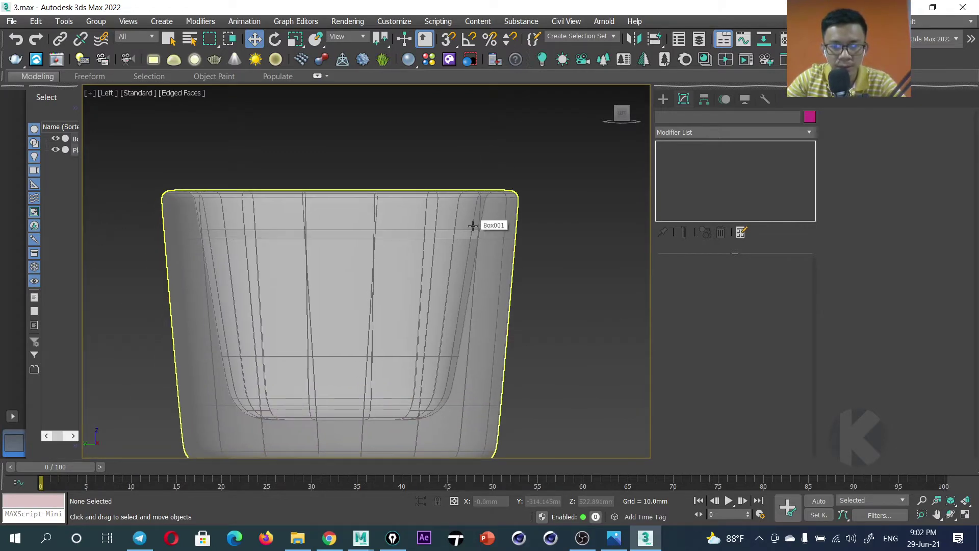
Draw a thin upright box, 306.975 × 9.974 × 147.392 mm, above the tub in the Left view.
{"action": "left_click", "coordinate": [663, 99]}
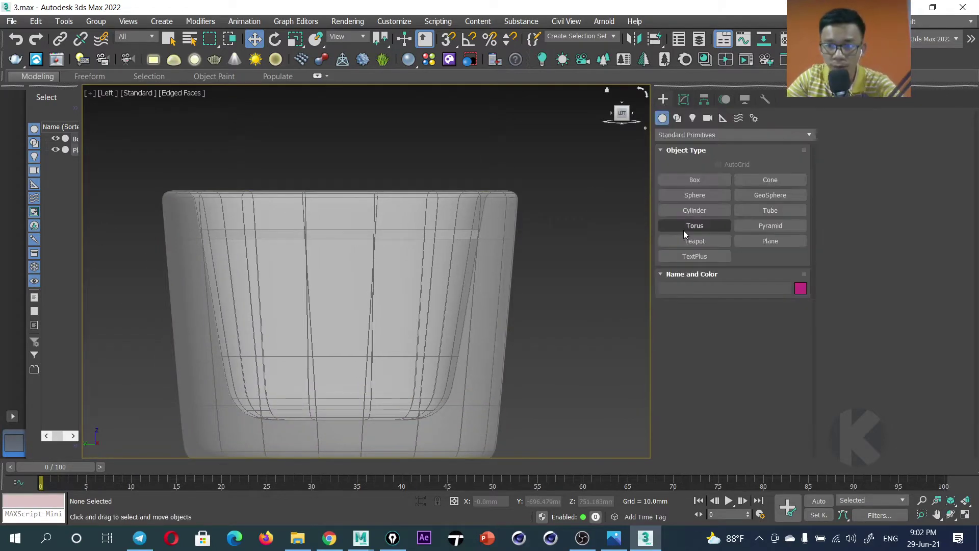
{"action": "left_click", "coordinate": [694, 182]}
{"action": "middle_click_drag", "start_coordinate": [452, 217], "coordinate": [384, 294]}
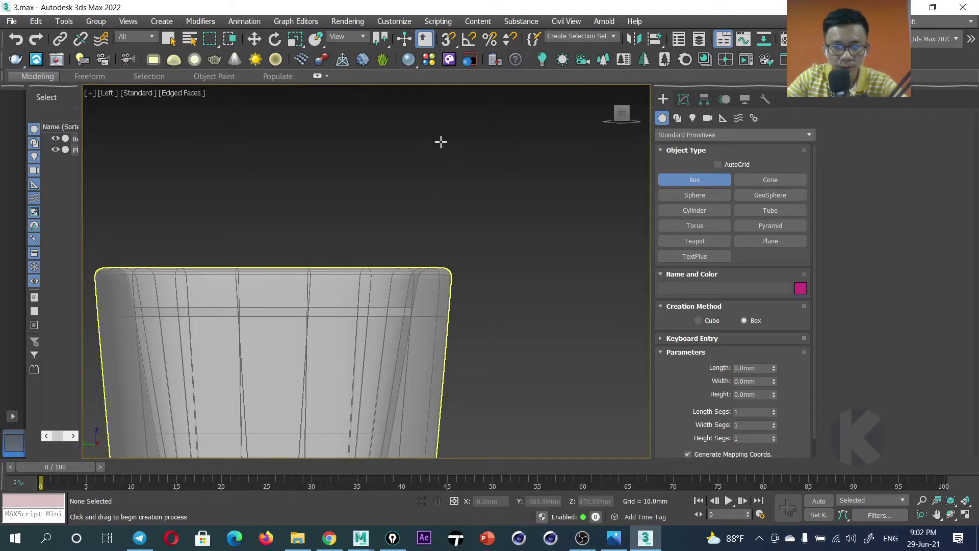
{"action": "left_click_drag", "start_coordinate": [444, 127], "coordinate": [448, 269]}
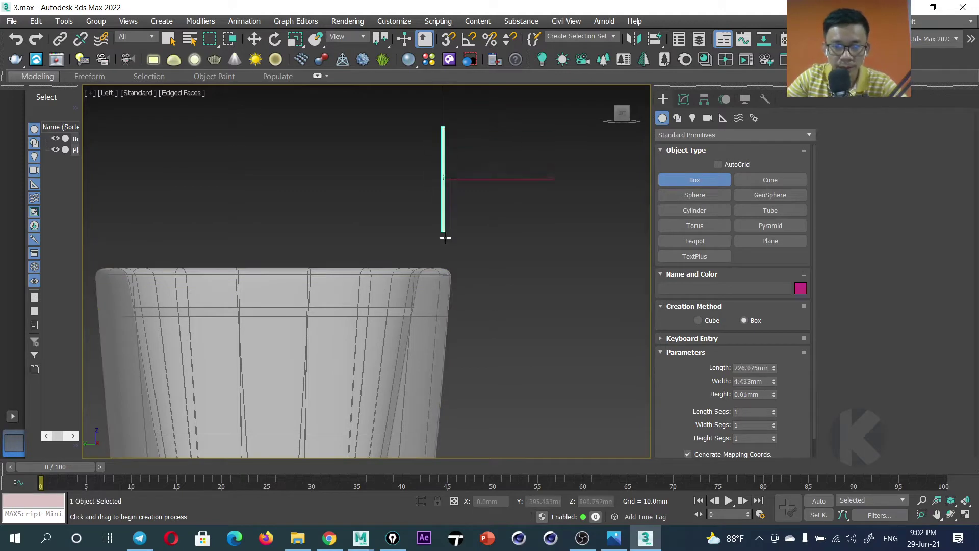
{"action": "right_click", "coordinate": [465, 199]}
{"action": "left_click", "coordinate": [684, 99]}
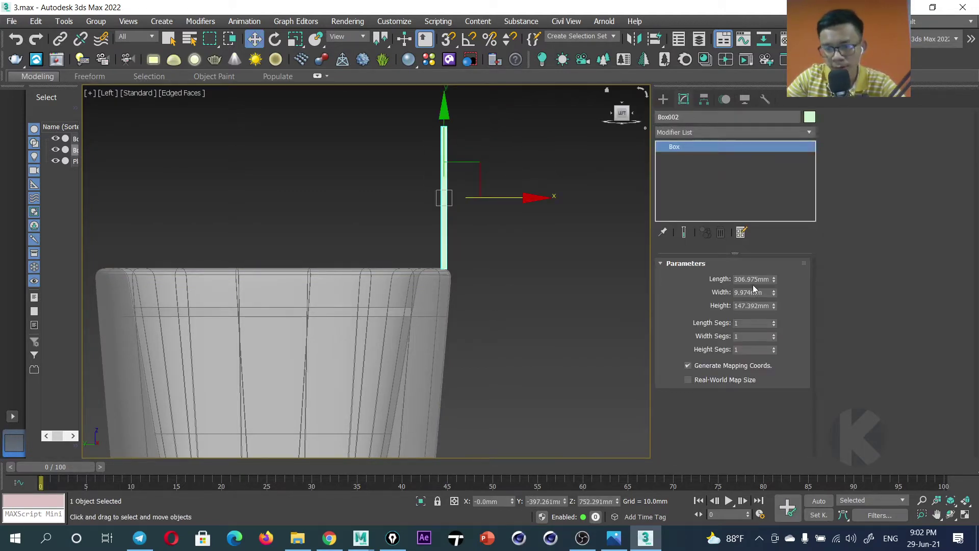
Zoom onto the new box in Perspective and display shaded models with edged faces.
{"action": "key", "text": "p"}
{"action": "key", "text": "z"}
{"action": "scroll", "coordinate": [429, 227], "scroll_direction": "down", "scroll_amount": 2}
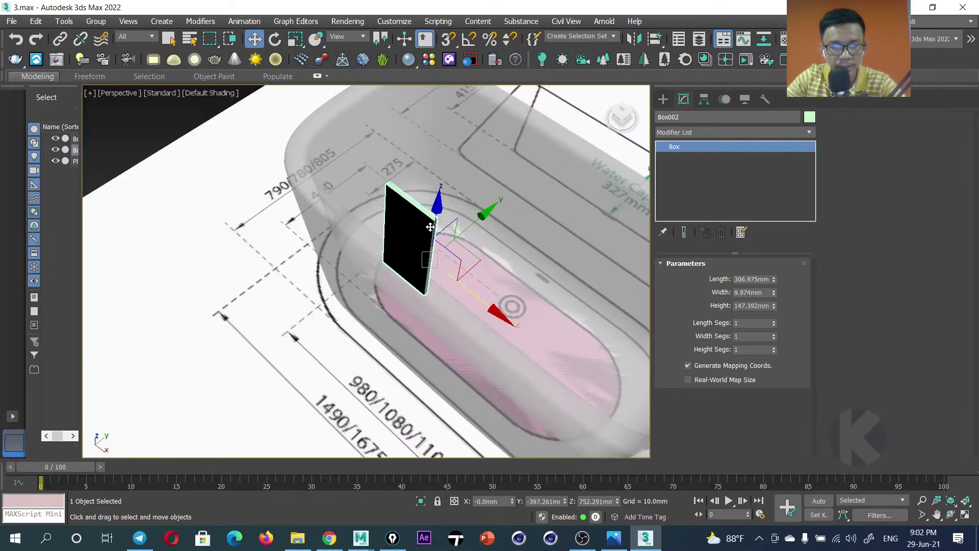
{"action": "scroll", "coordinate": [430, 227], "scroll_direction": "down", "scroll_amount": 3}
{"action": "key", "text": "F3"}
{"action": "key", "text": "F3"}
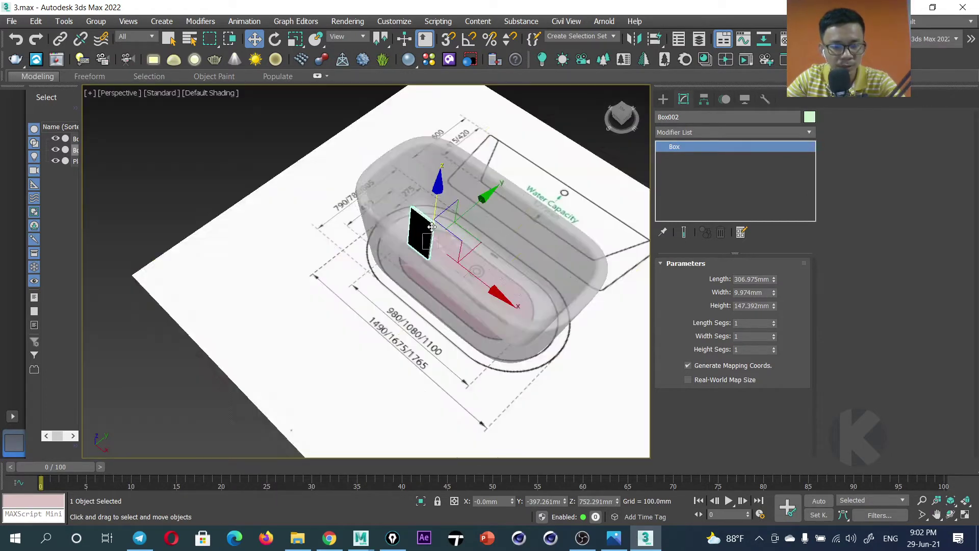
{"action": "key", "text": "F4"}
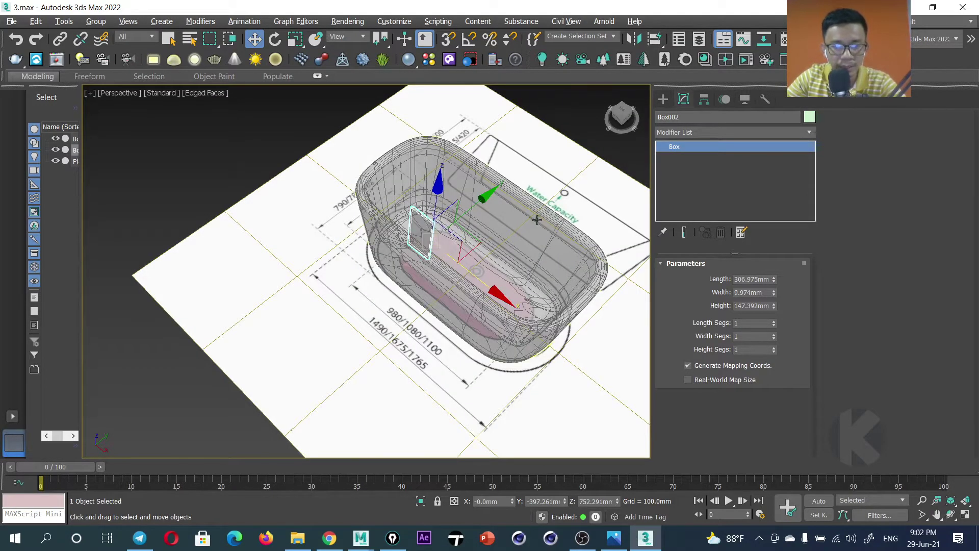
Move Box002 onto the midpoint of the bathtub's long back rim from the Top view.
{"action": "left_click", "coordinate": [521, 222]}
{"action": "scroll", "coordinate": [521, 222], "scroll_direction": "up", "scroll_amount": 1}
{"action": "middle_click_drag", "start_coordinate": [510, 225], "coordinate": [377, 245]}
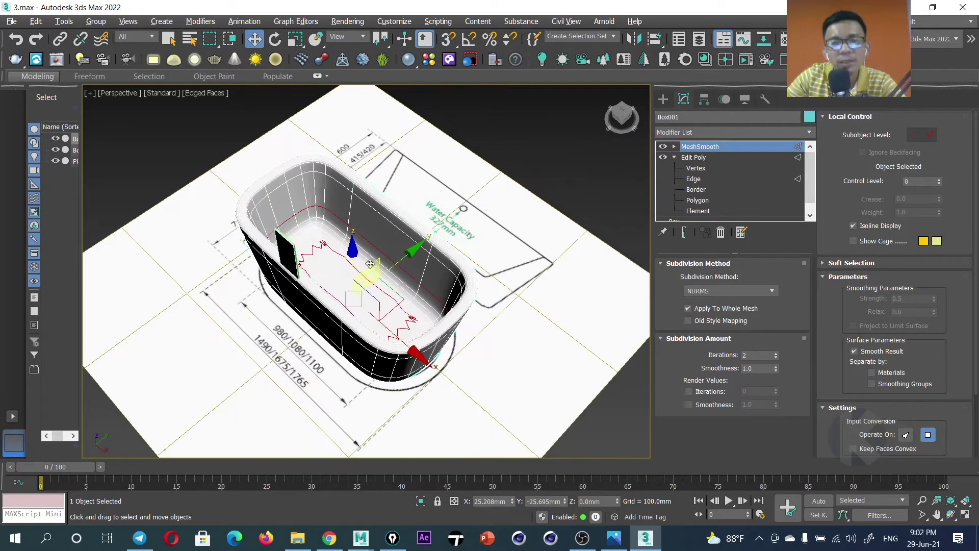
{"action": "left_click", "coordinate": [289, 250]}
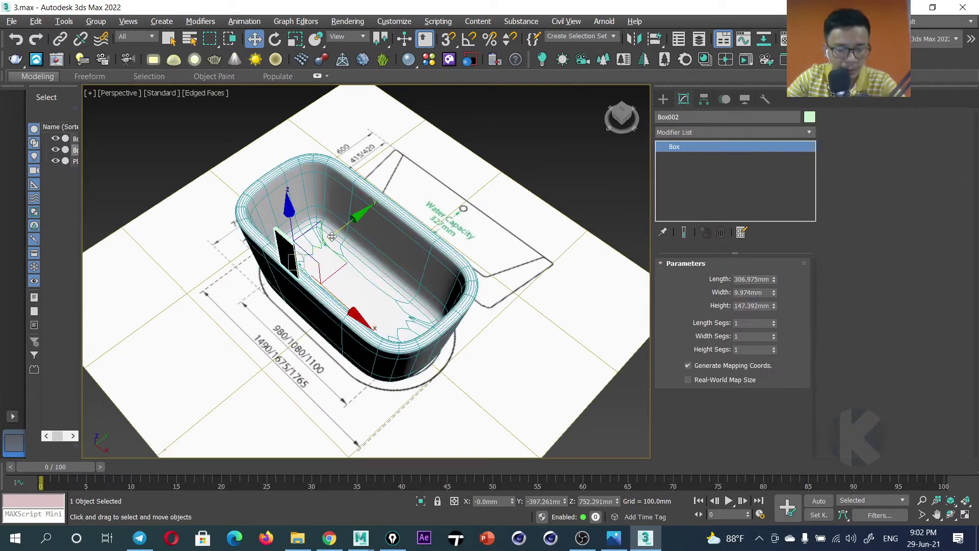
{"action": "key", "text": "t"}
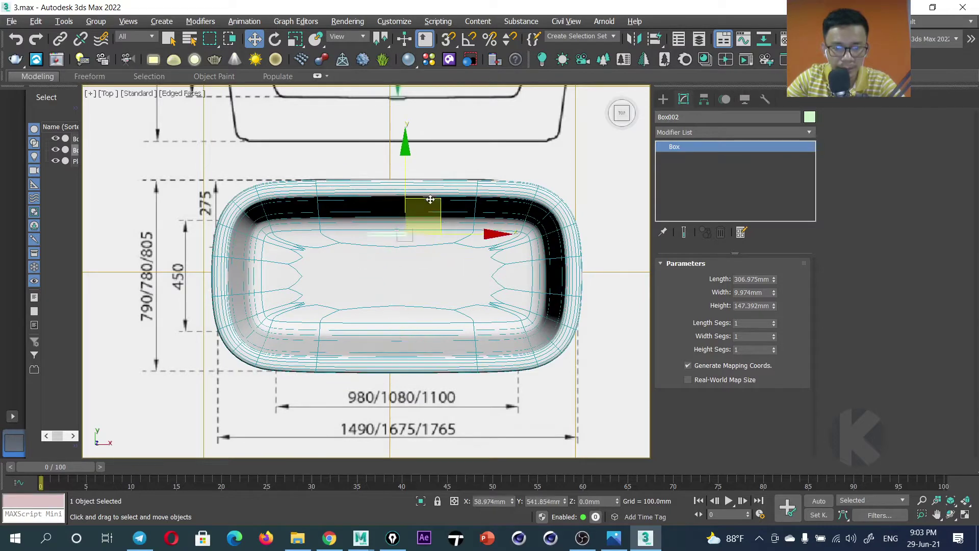
{"action": "left_click_drag", "start_coordinate": [430, 200], "coordinate": [441, 153]}
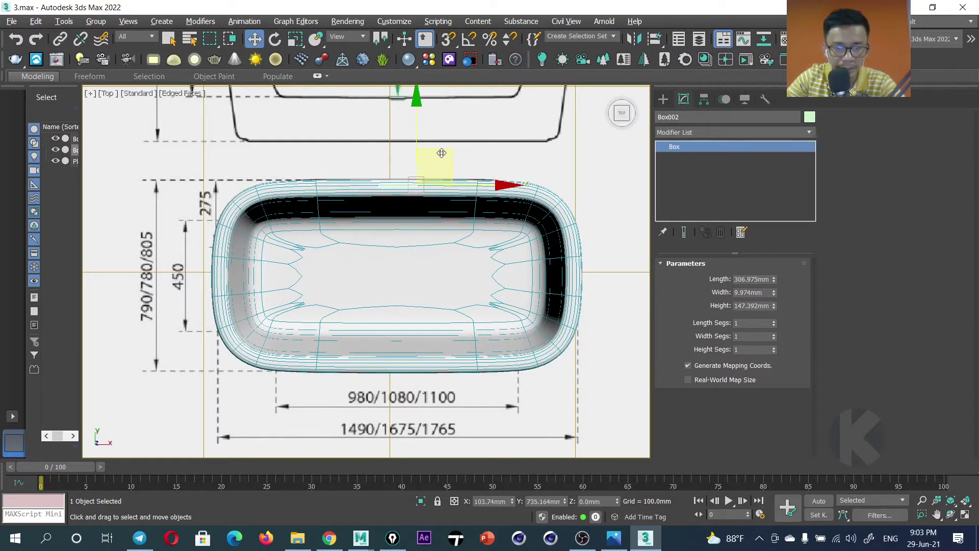
{"action": "key", "text": "p"}
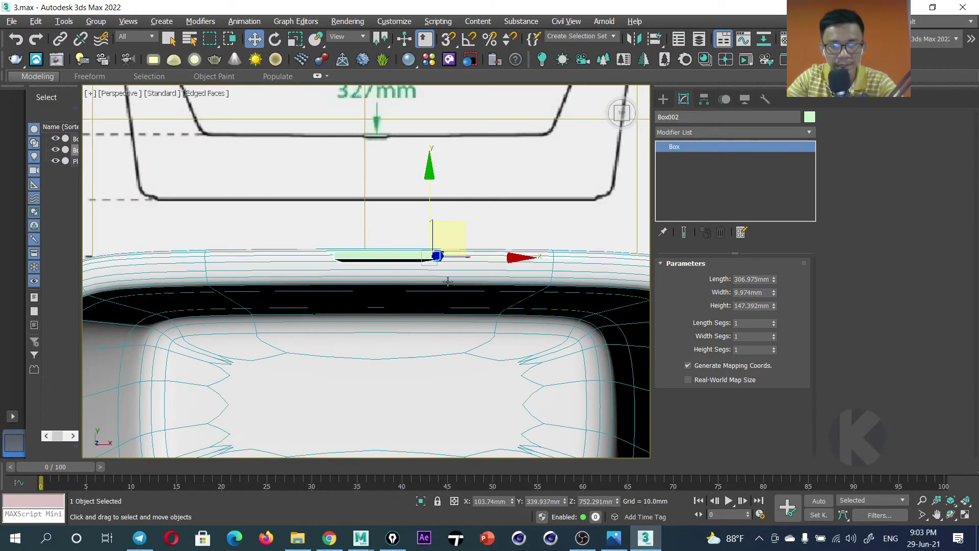
{"action": "mouse_move", "coordinate": [422, 190]}
{"action": "middle_mouse_down", "text": "alt"}
{"action": "mouse_move", "coordinate": [409, 229]}
{"action": "mouse_move", "coordinate": [648, 317]}
{"action": "middle_mouse_up", "text": "alt"}
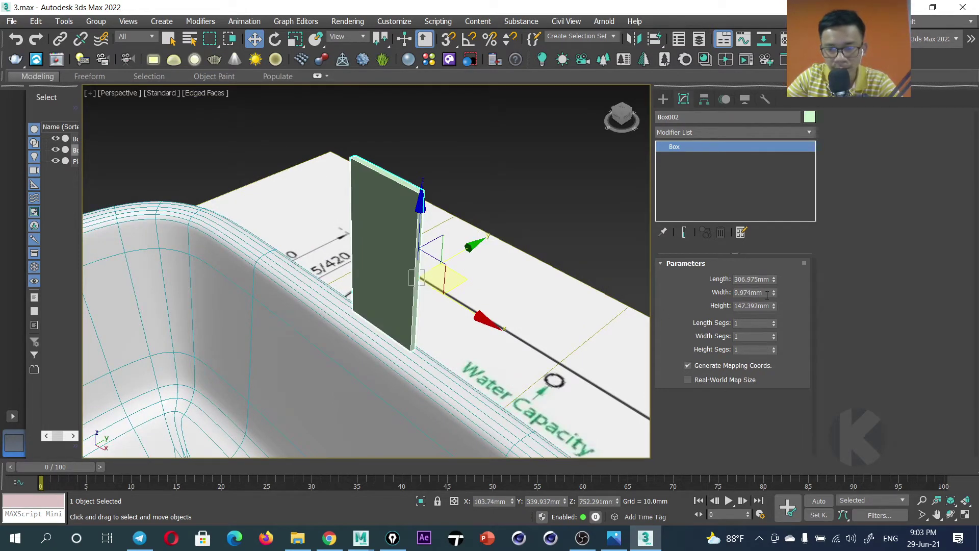
{"action": "type", "text": "15"}
Set Box002 to 15 mm wide, 50 mm high and 250 mm long.
{"action": "key", "text": "Return"}
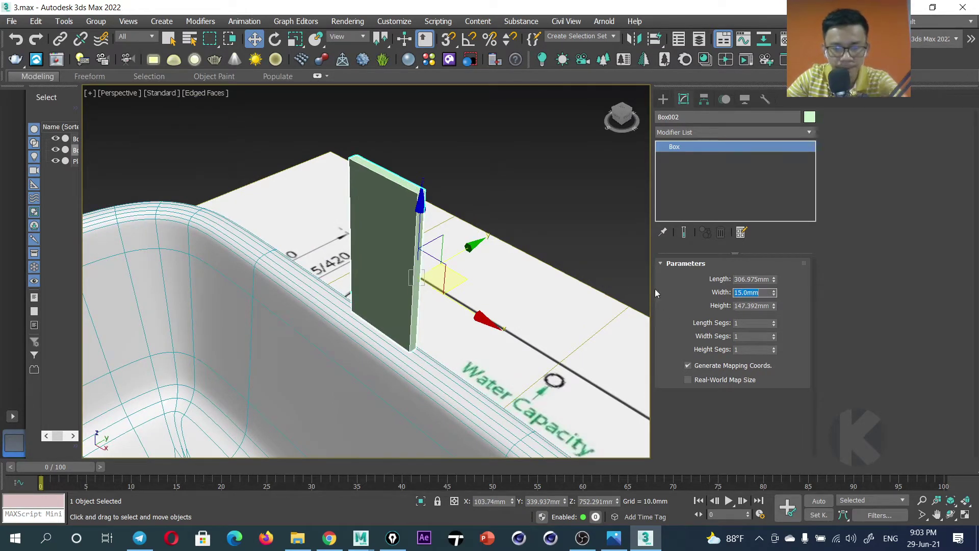
{"action": "left_click_drag", "start_coordinate": [774, 306], "coordinate": [776, 335]}
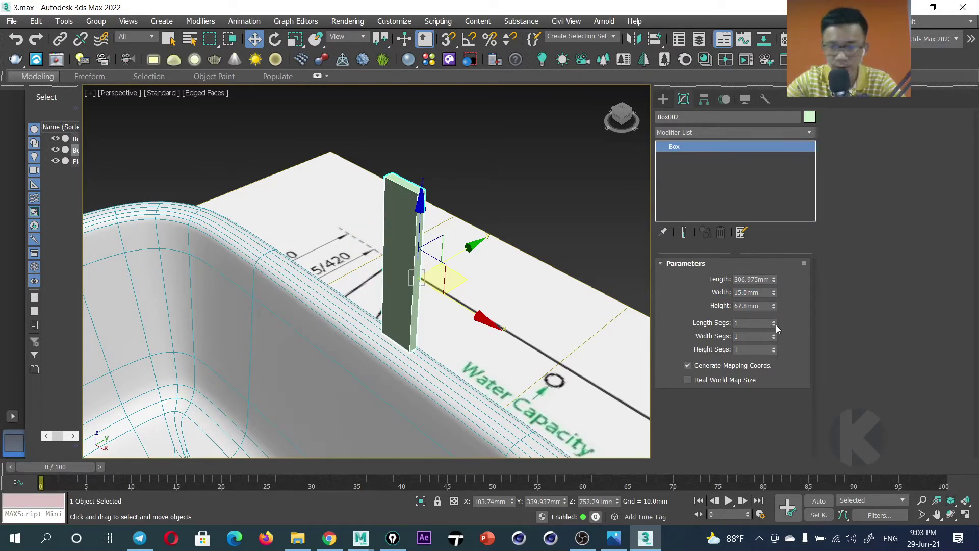
{"action": "type", "text": "0"}
{"action": "key", "text": "Return"}
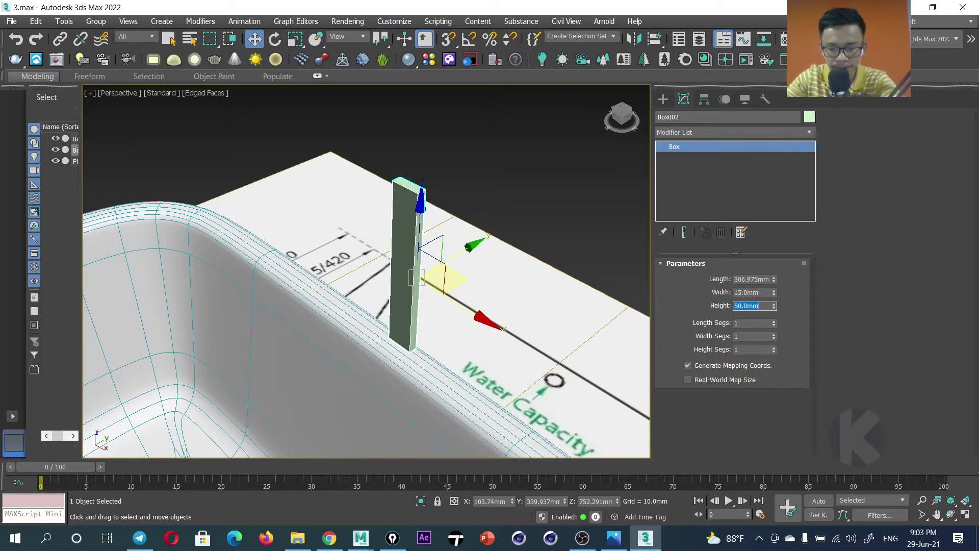
{"action": "middle_click_drag", "start_coordinate": [439, 318], "coordinate": [513, 318], "text": "alt"}
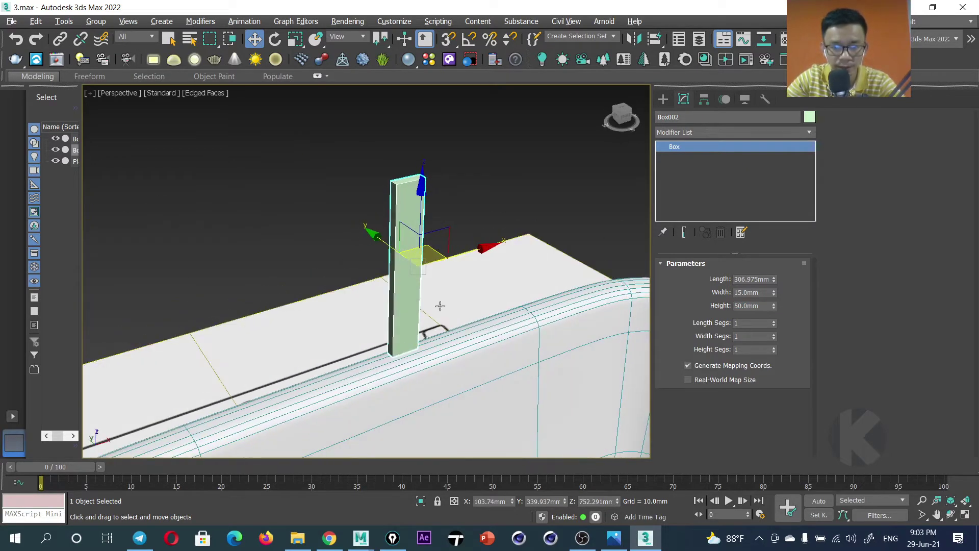
{"action": "middle_click_drag", "start_coordinate": [440, 306], "coordinate": [471, 304], "text": "alt"}
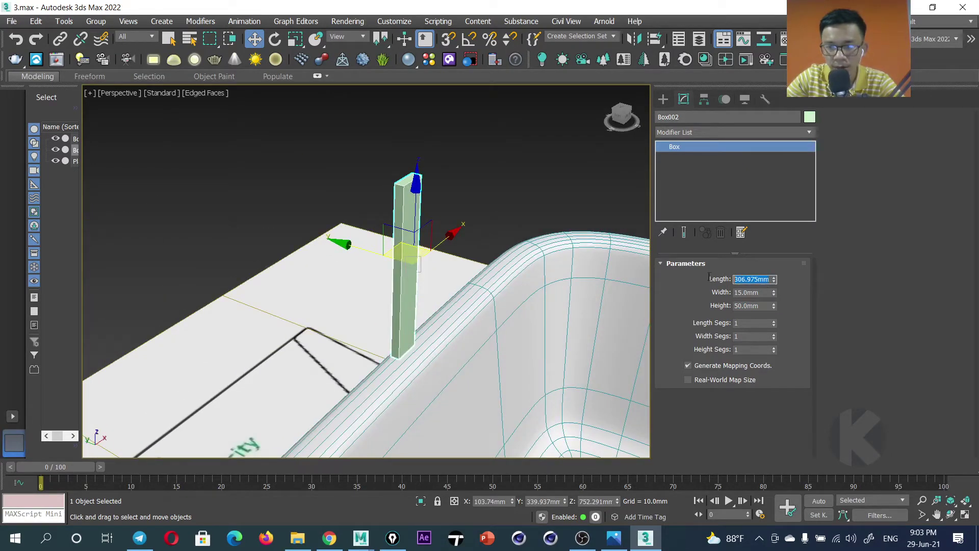
{"action": "type", "text": "250"}
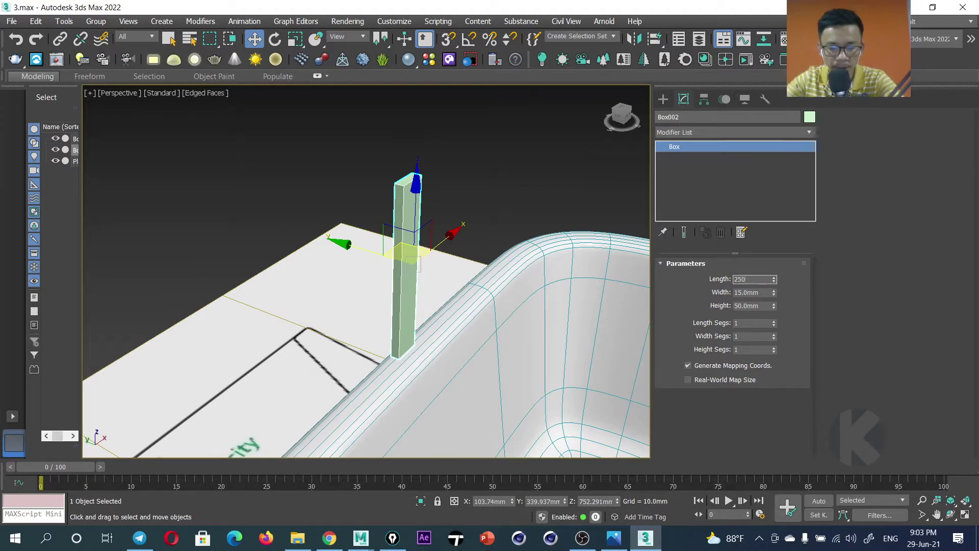
{"action": "key", "text": "Return"}
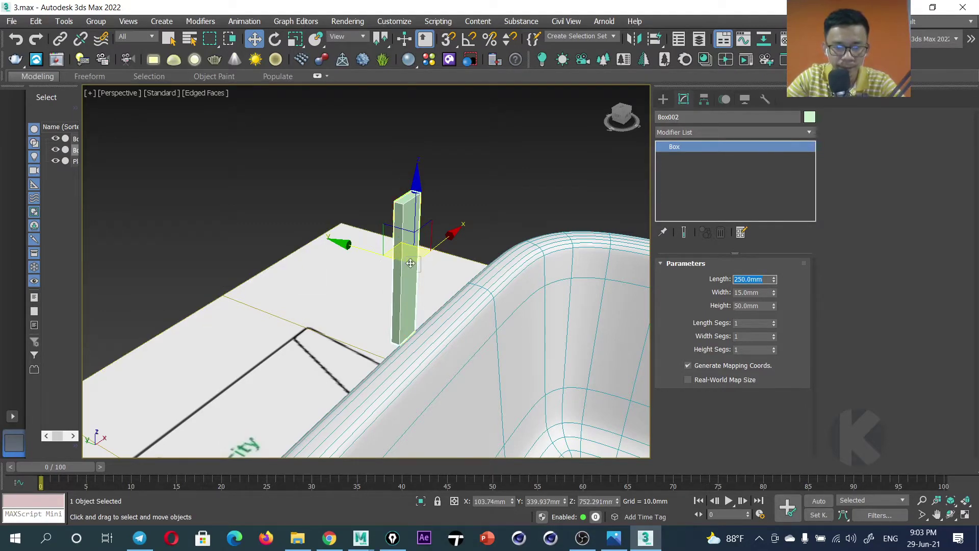
Lower the box slightly along Z so it sits on the tub rim.
{"action": "scroll", "coordinate": [414, 286], "scroll_direction": "up", "scroll_amount": 5}
{"action": "scroll", "coordinate": [414, 286], "scroll_direction": "down", "scroll_amount": 5}
{"action": "mouse_move", "coordinate": [415, 286]}
{"action": "middle_mouse_down", "text": "alt"}
{"action": "mouse_move", "coordinate": [495, 293]}
{"action": "mouse_move", "coordinate": [448, 302]}
{"action": "mouse_move", "coordinate": [439, 266]}
{"action": "middle_mouse_up", "text": "alt"}
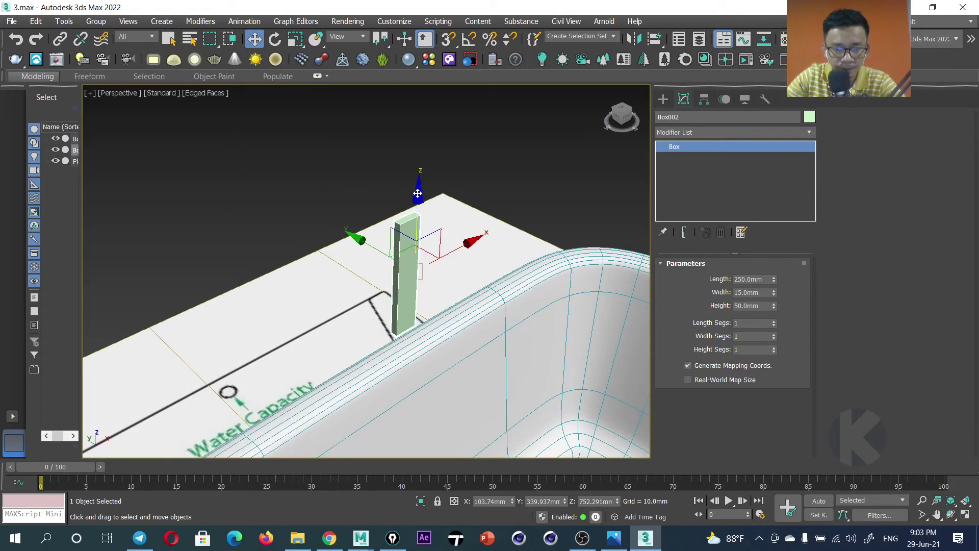
{"action": "left_click_drag", "start_coordinate": [417, 193], "coordinate": [417, 203]}
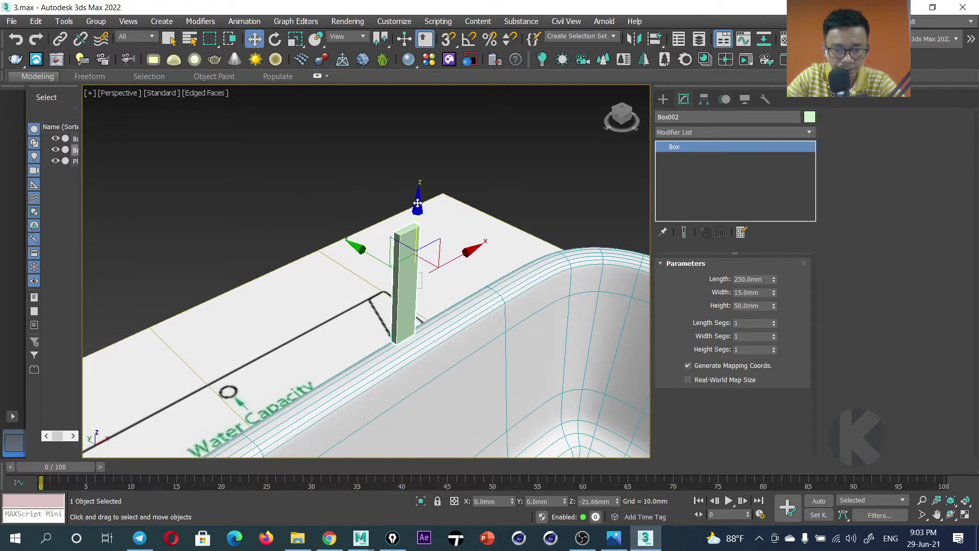
{"action": "scroll", "coordinate": [417, 203], "scroll_direction": "up", "scroll_amount": 2}
{"action": "scroll", "coordinate": [502, 221], "scroll_direction": "up", "scroll_amount": 1}
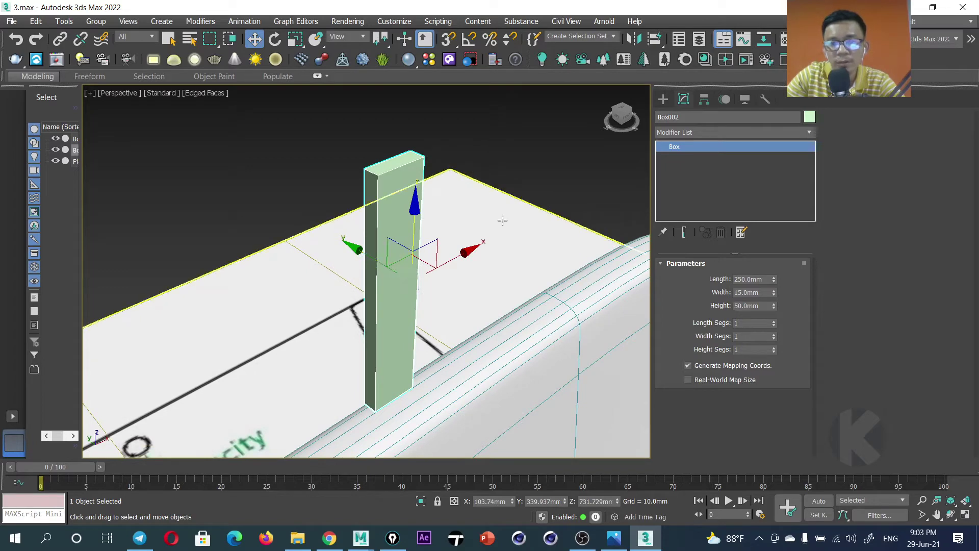
Convert Box002 to an Editable Poly and enter Edge sub-object level.
{"action": "right_click", "coordinate": [425, 223]}
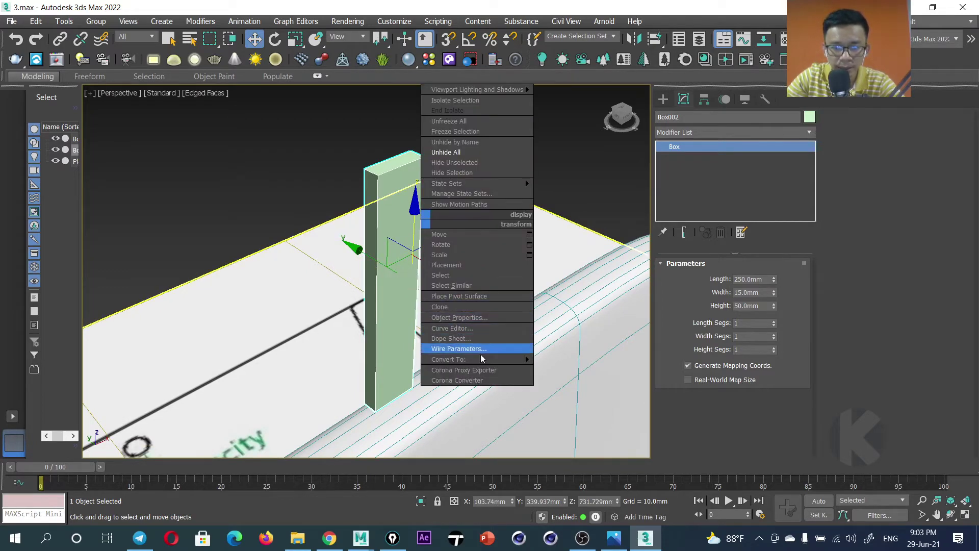
{"action": "mouse_move", "coordinate": [459, 359]}
{"action": "left_click", "coordinate": [586, 370]}
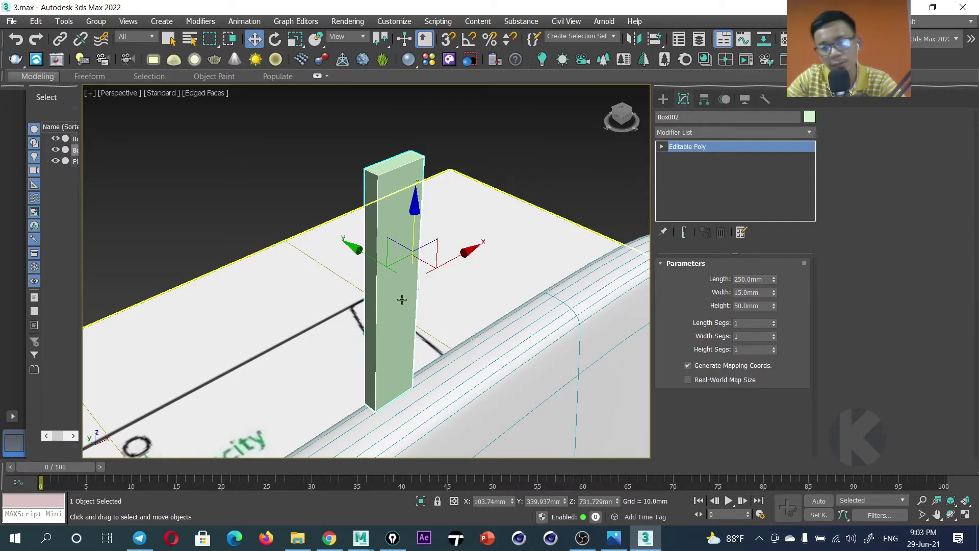
{"action": "scroll", "coordinate": [361, 298], "scroll_direction": "up", "scroll_amount": 2}
{"action": "scroll", "coordinate": [360, 299], "scroll_direction": "up", "scroll_amount": 1}
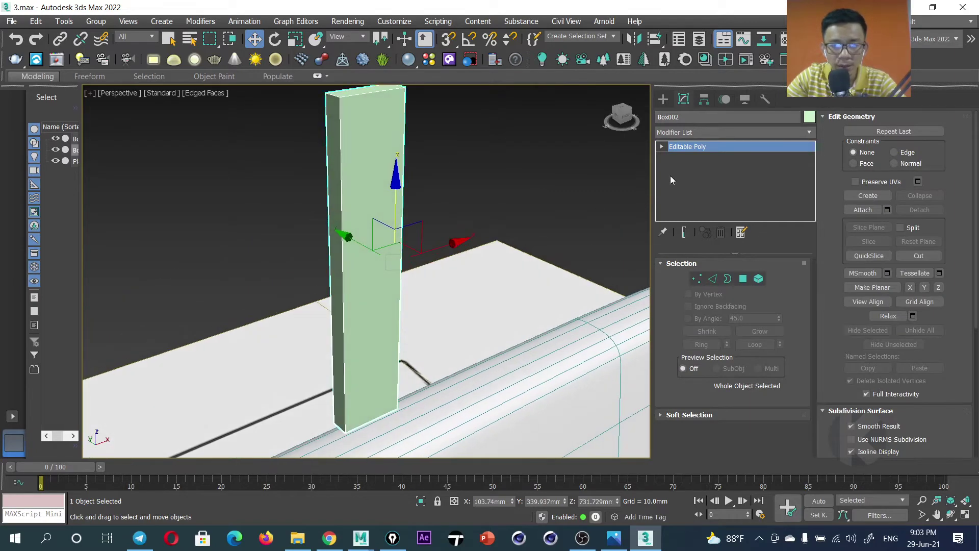
{"action": "left_click", "coordinate": [662, 147]}
{"action": "left_click", "coordinate": [681, 169]}
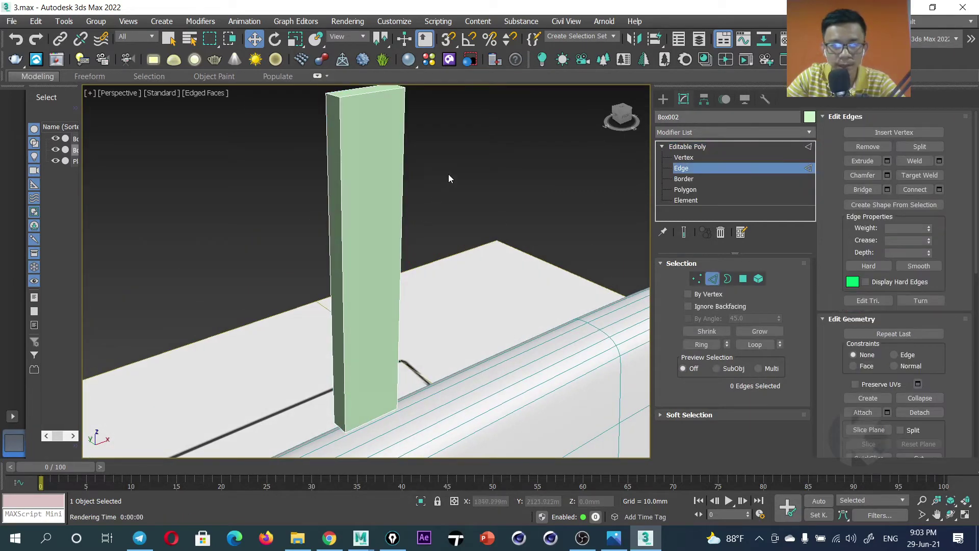
Connect the four vertical edges with 2 segments, pinch 92, near the box ends.
{"action": "left_click_drag", "start_coordinate": [222, 197], "coordinate": [222, 197]}
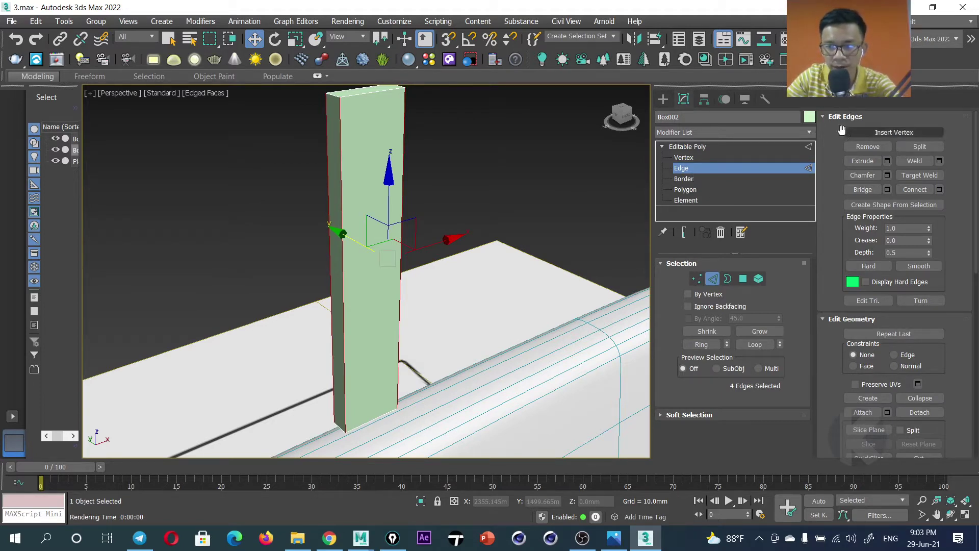
{"action": "left_click", "coordinate": [940, 191]}
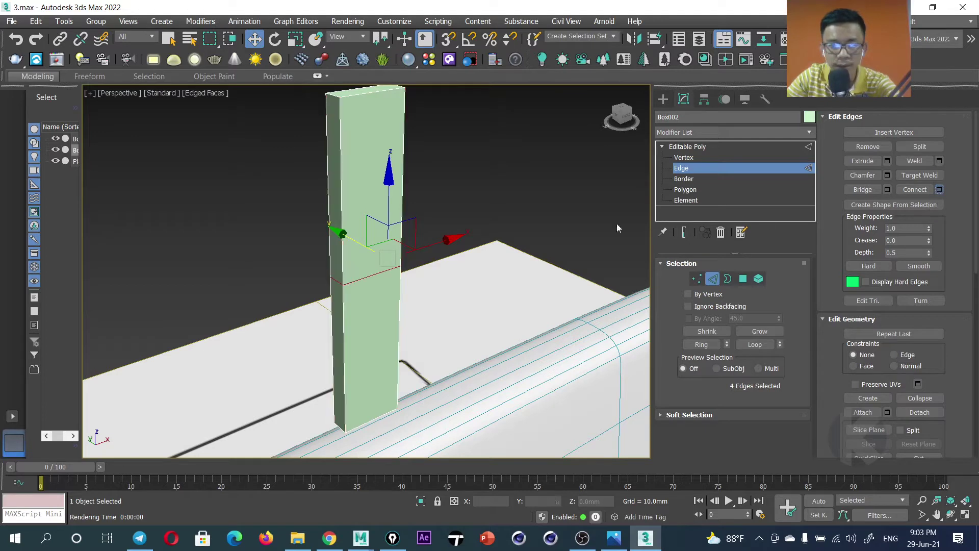
{"action": "left_click", "coordinate": [595, 169]}
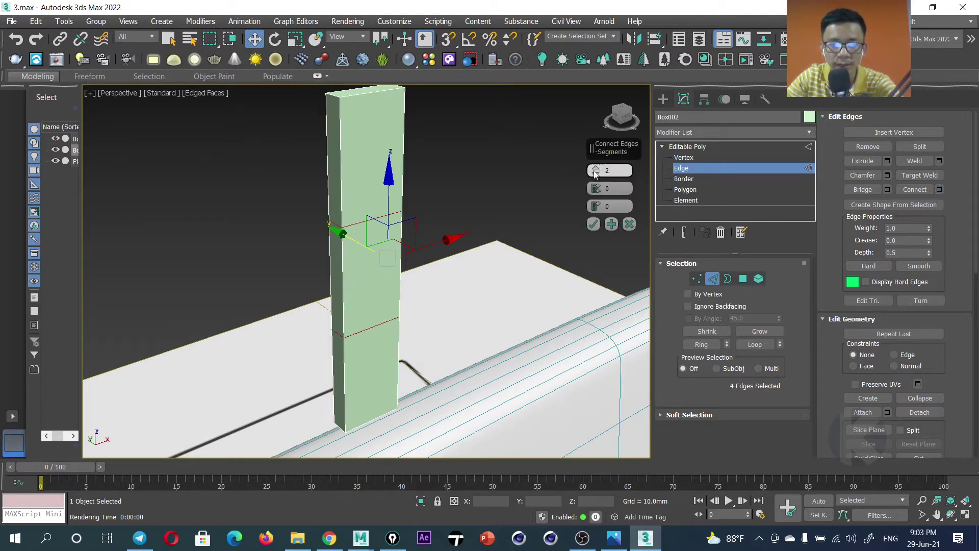
{"action": "mouse_move", "coordinate": [595, 188]}
{"action": "left_mouse_down"}
{"action": "mouse_move", "coordinate": [586, 82]}
{"action": "mouse_move", "coordinate": [568, 520]}
{"action": "left_mouse_up"}
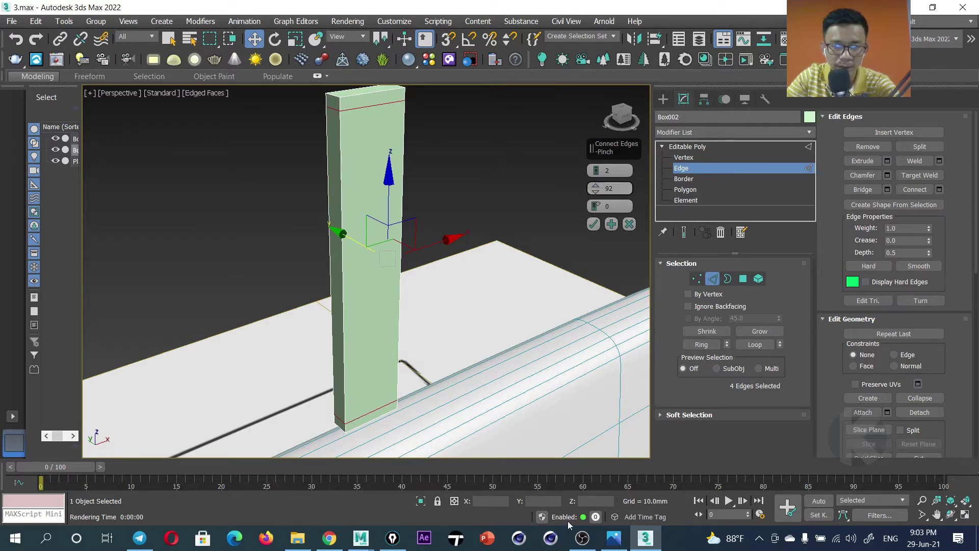
{"action": "left_click", "coordinate": [593, 224]}
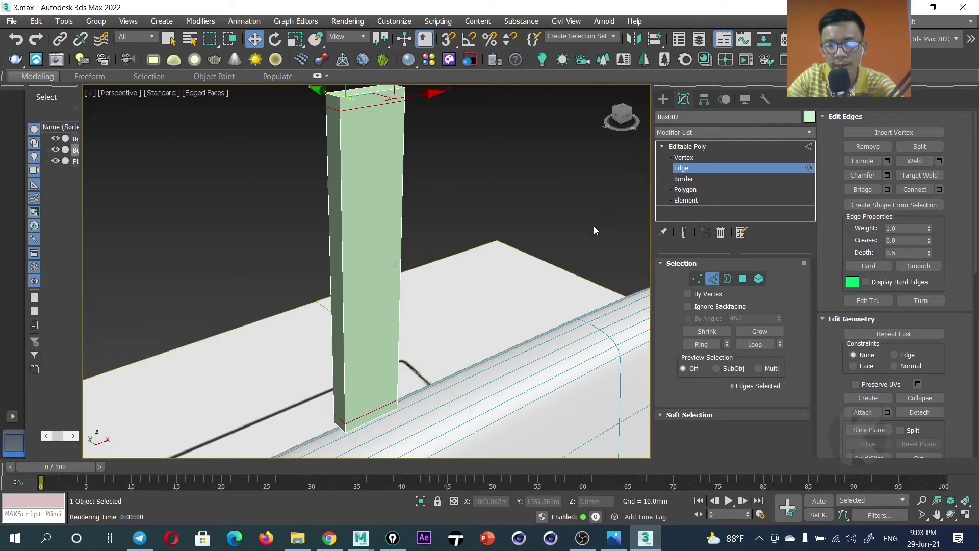
{"action": "left_click", "coordinate": [685, 189]}
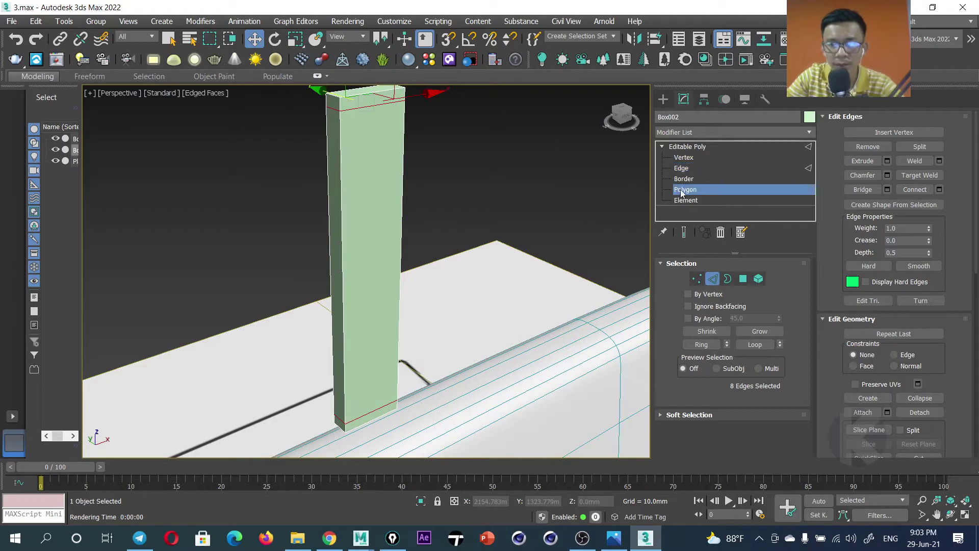
Extrude the box's top and bottom end faces by 10 mm.
{"action": "left_click", "coordinate": [373, 413]}
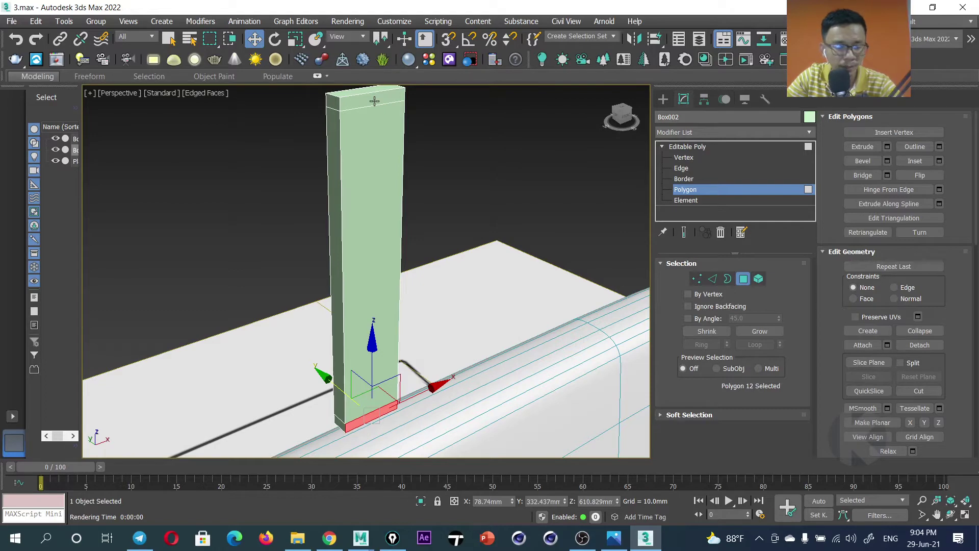
{"action": "left_click", "coordinate": [374, 102], "text": "ctrl"}
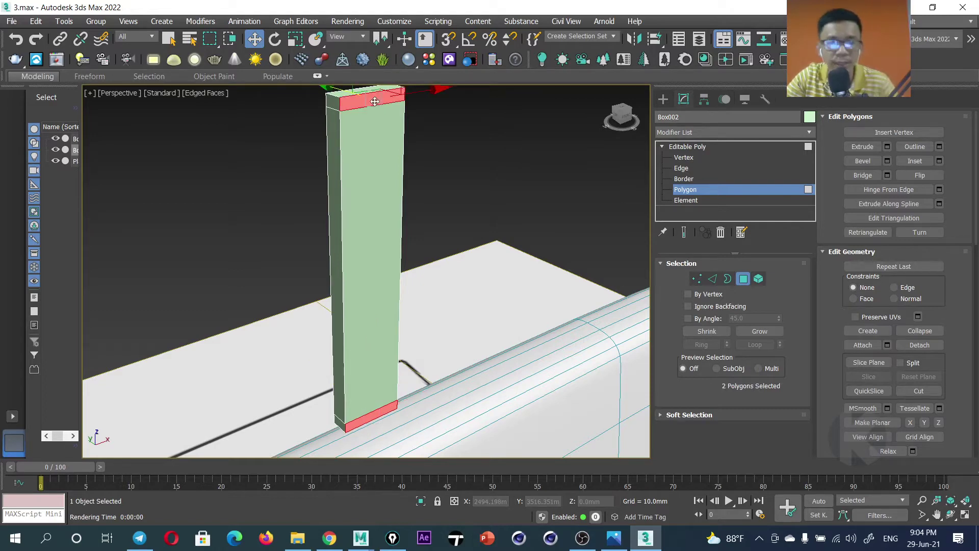
{"action": "right_click", "coordinate": [374, 182]}
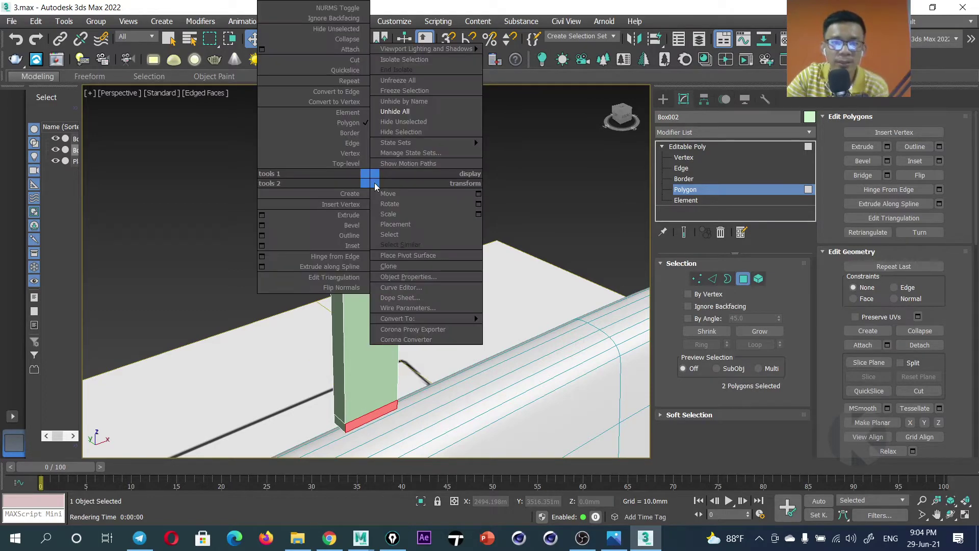
{"action": "left_click", "coordinate": [262, 216]}
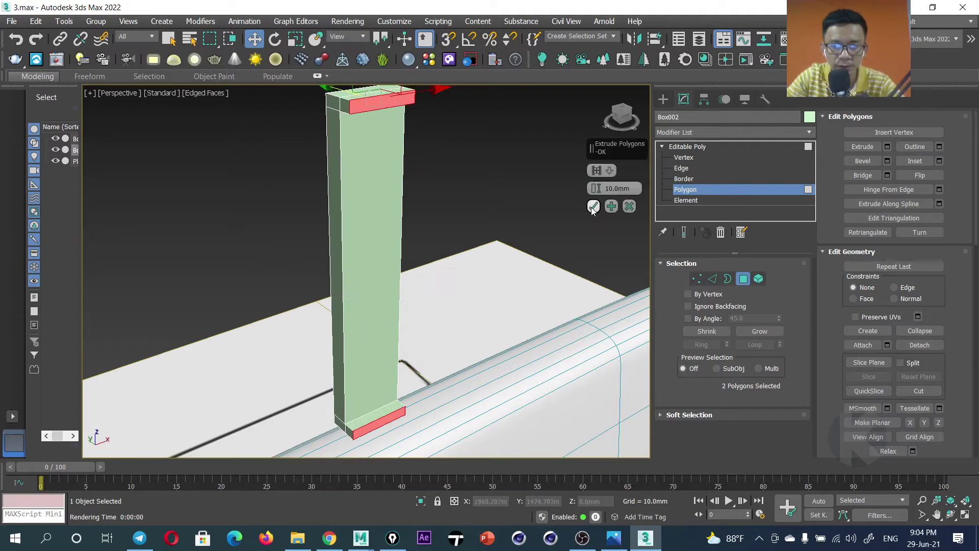
{"action": "left_click", "coordinate": [592, 207]}
{"action": "scroll", "coordinate": [404, 175], "scroll_direction": "down", "scroll_amount": 3}
{"action": "middle_click_drag", "start_coordinate": [404, 175], "coordinate": [386, 331], "text": "alt"}
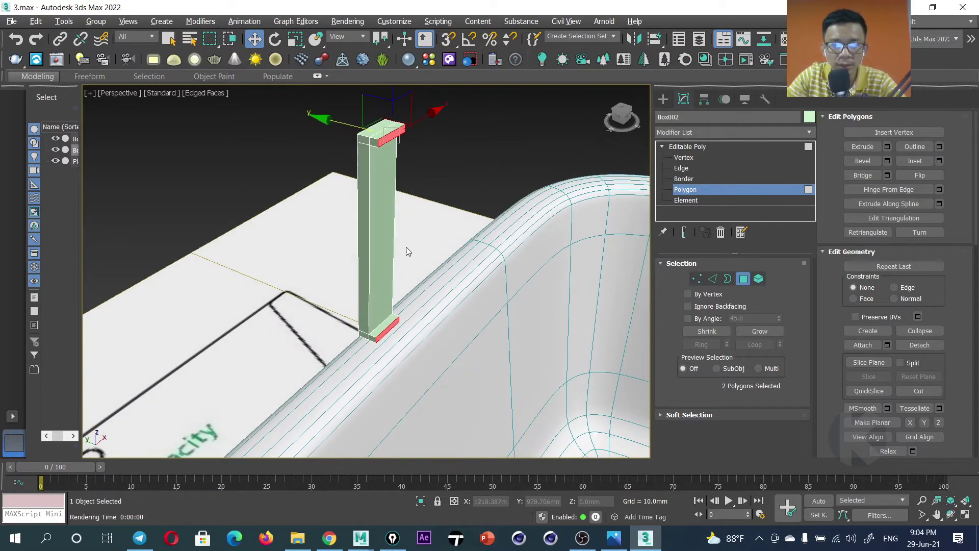
Pull the bottom face outward and move the top arm's end face to lengthen it.
{"action": "left_click", "coordinate": [385, 332]}
{"action": "left_click_drag", "start_coordinate": [325, 302], "coordinate": [375, 313]}
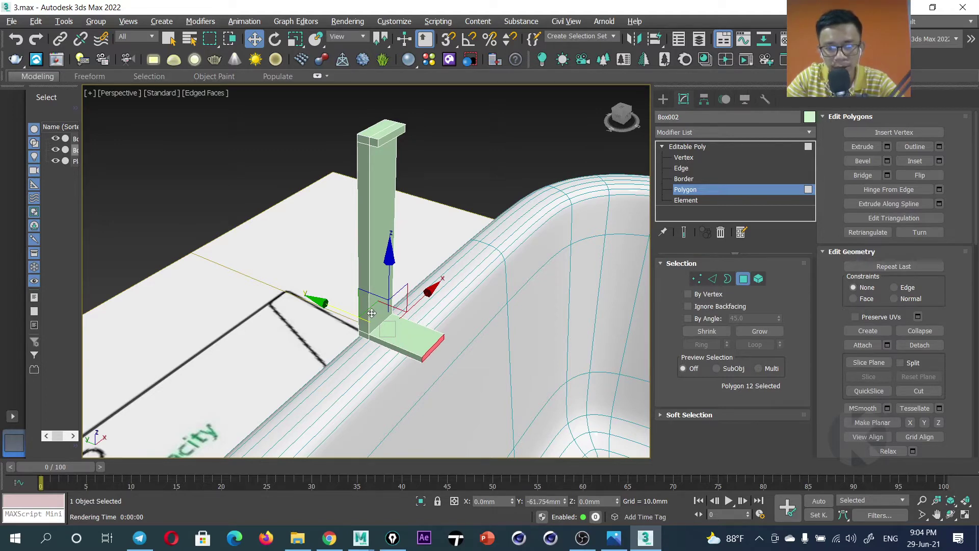
{"action": "left_click", "coordinate": [391, 138]}
{"action": "left_click_drag", "start_coordinate": [339, 121], "coordinate": [487, 163]}
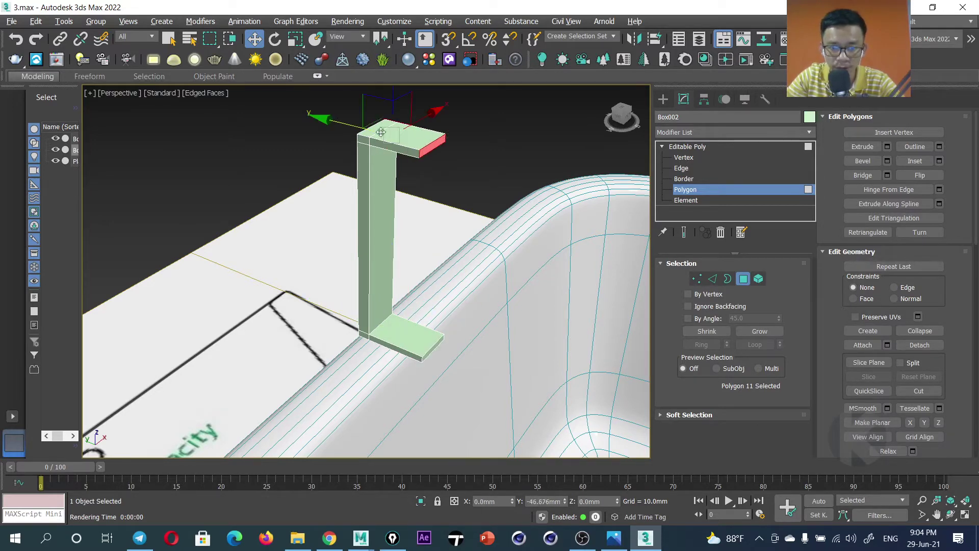
{"action": "scroll", "coordinate": [477, 218], "scroll_direction": "up", "scroll_amount": 3}
{"action": "scroll", "coordinate": [473, 248], "scroll_direction": "down", "scroll_amount": 3}
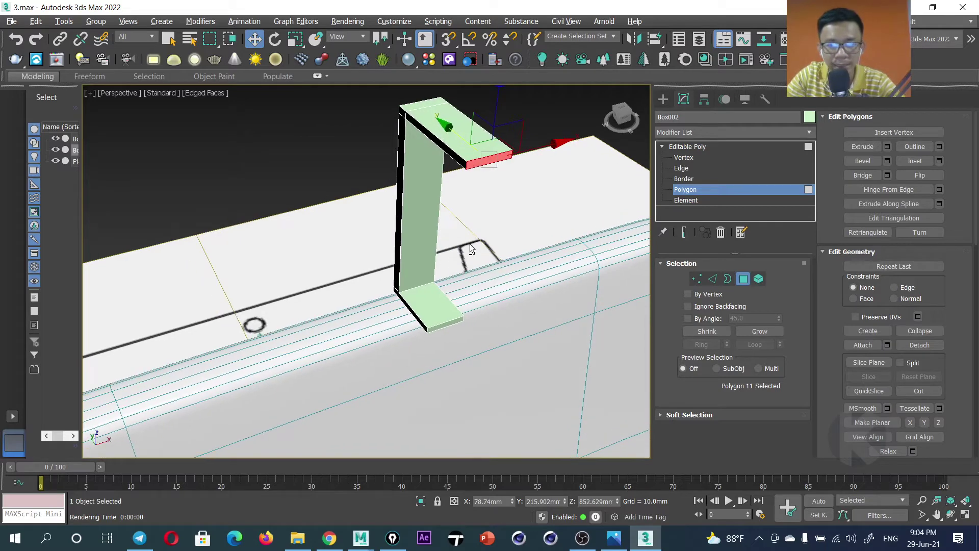
{"action": "mouse_move", "coordinate": [476, 244]}
{"action": "middle_mouse_down", "text": "alt"}
{"action": "mouse_move", "coordinate": [515, 234]}
{"action": "mouse_move", "coordinate": [485, 235]}
{"action": "mouse_move", "coordinate": [531, 236]}
{"action": "mouse_move", "coordinate": [252, 219]}
{"action": "mouse_move", "coordinate": [254, 202]}
{"action": "middle_mouse_up", "text": "alt"}
Connect an edge ring on the faucet with 2 evenly spaced loops, pinch 0.
{"action": "key", "text": "2"}
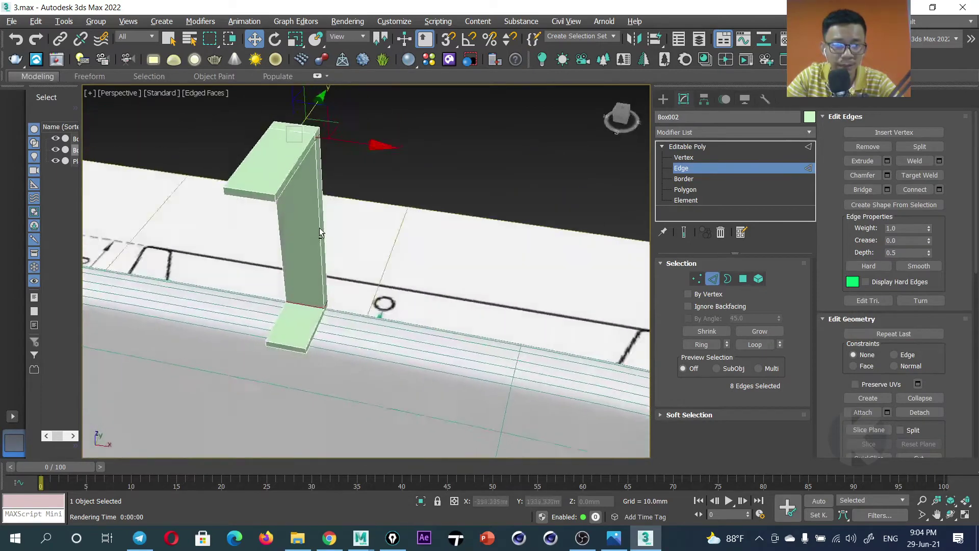
{"action": "left_click", "coordinate": [254, 203]}
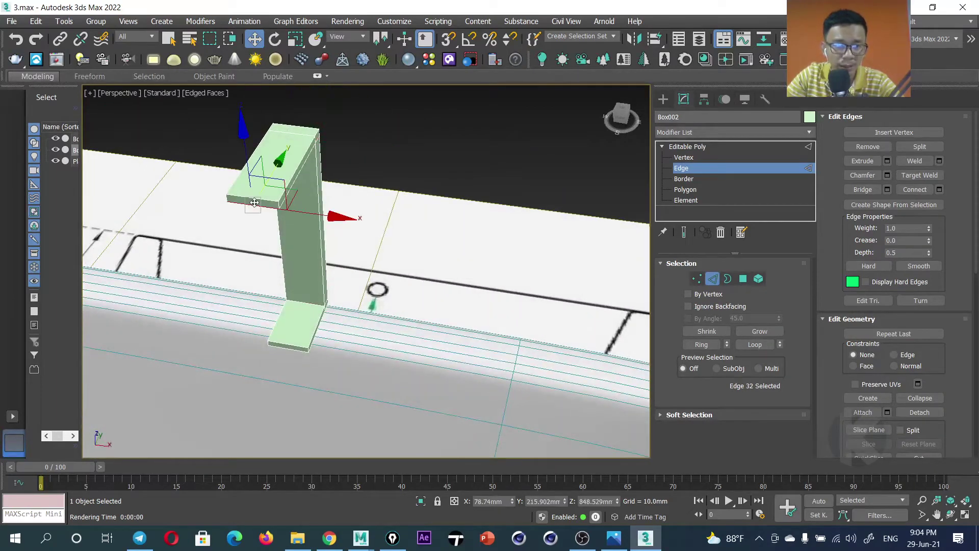
{"action": "left_click", "coordinate": [701, 344]}
{"action": "middle_click_drag", "start_coordinate": [256, 229], "coordinate": [347, 230], "text": "alt"}
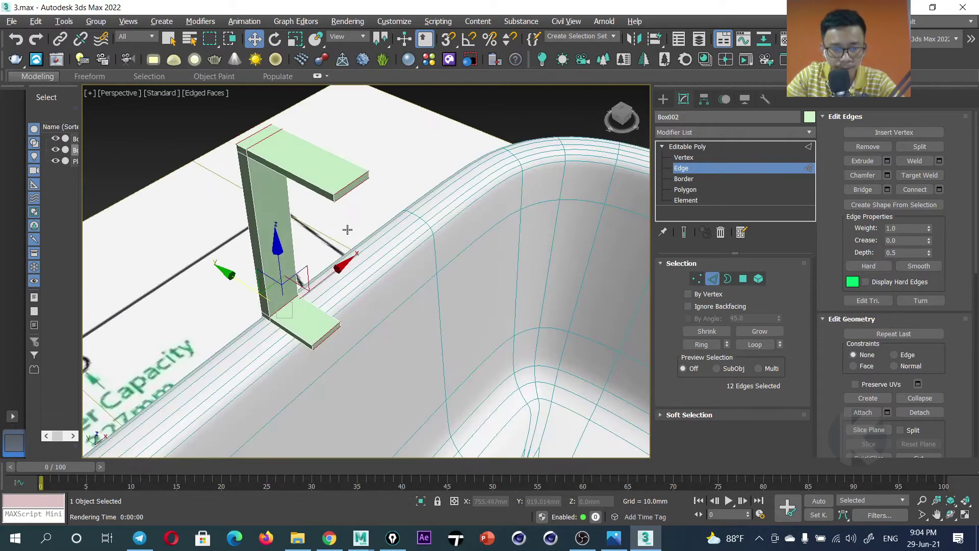
{"action": "right_click", "coordinate": [403, 173]}
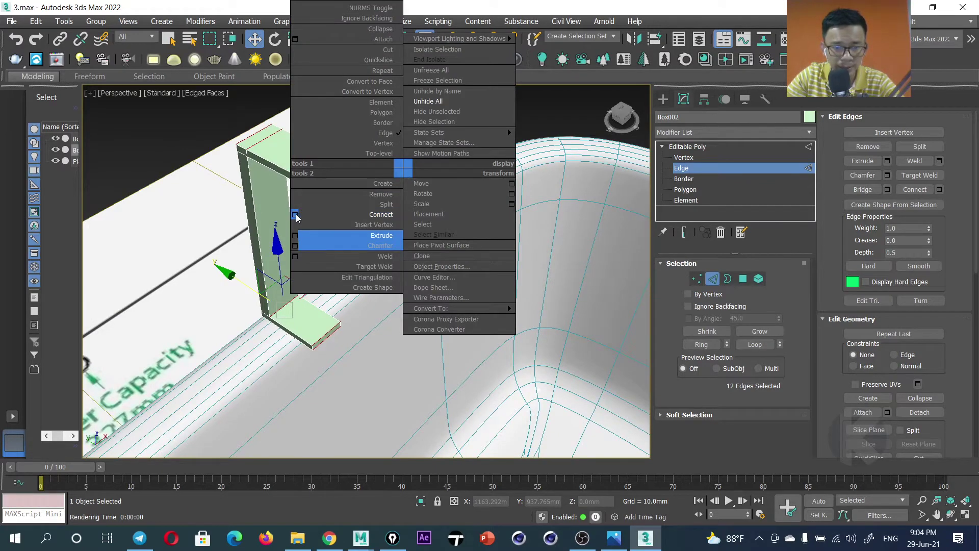
{"action": "left_click", "coordinate": [311, 217]}
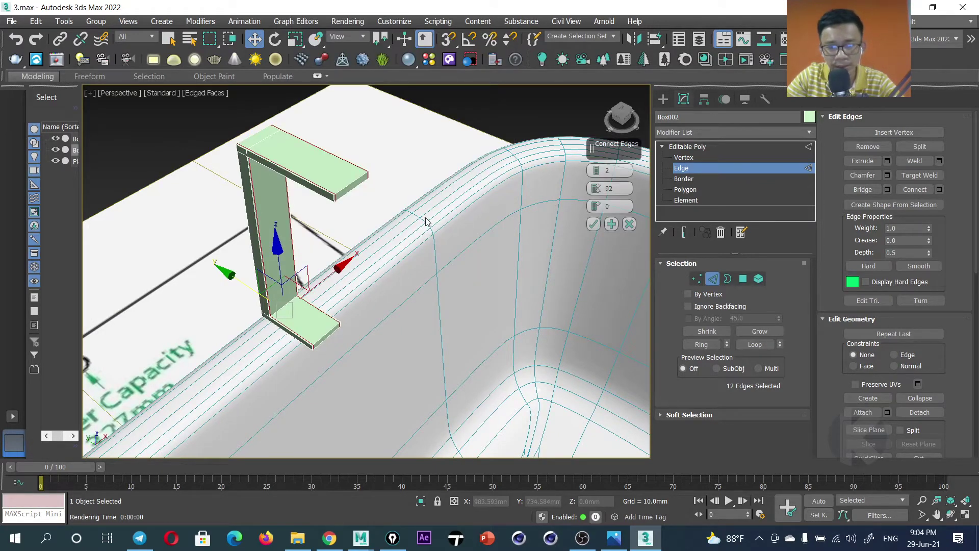
{"action": "middle_click_drag", "start_coordinate": [426, 221], "coordinate": [465, 207], "text": "alt"}
{"action": "right_click", "coordinate": [598, 186]}
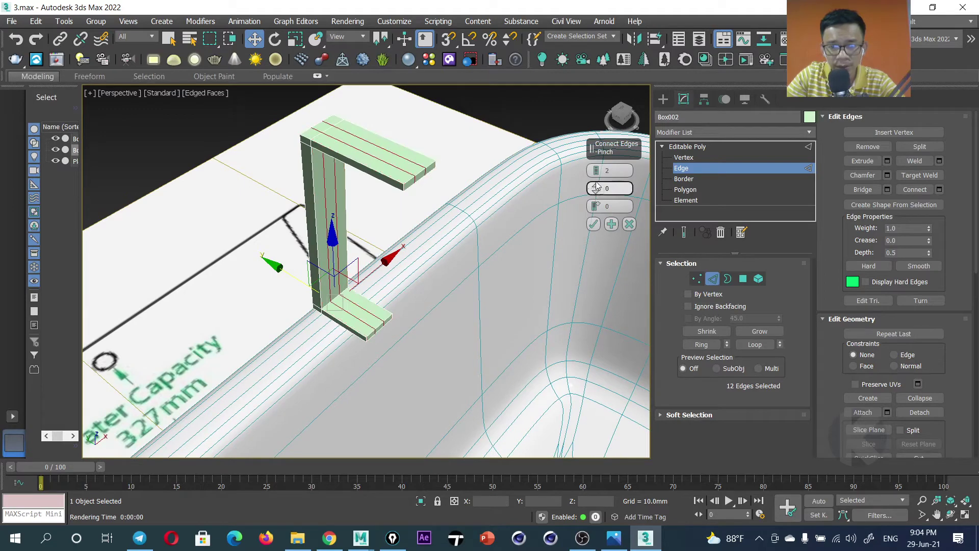
{"action": "left_click", "coordinate": [593, 224]}
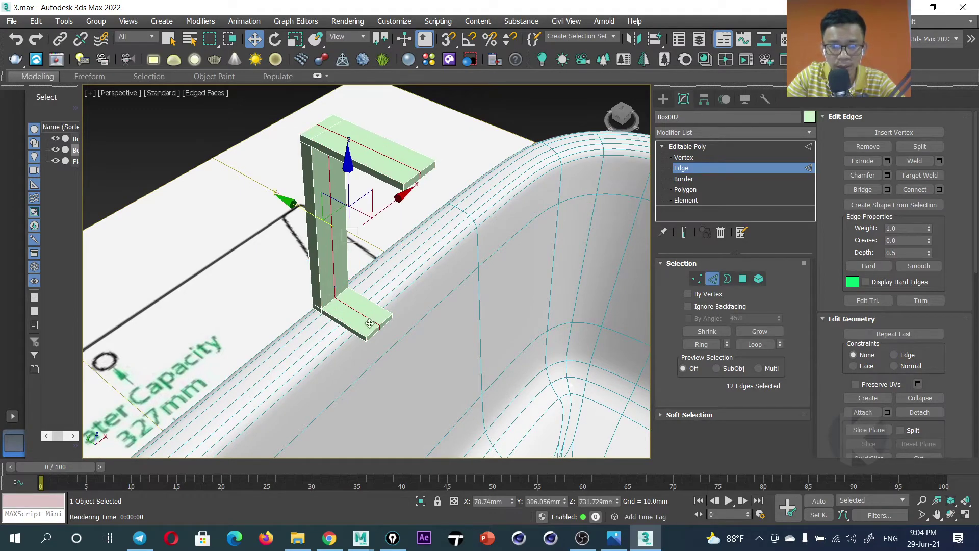
Move the end vertices of both arms inward to angle their tips.
{"action": "left_click", "coordinate": [696, 279]}
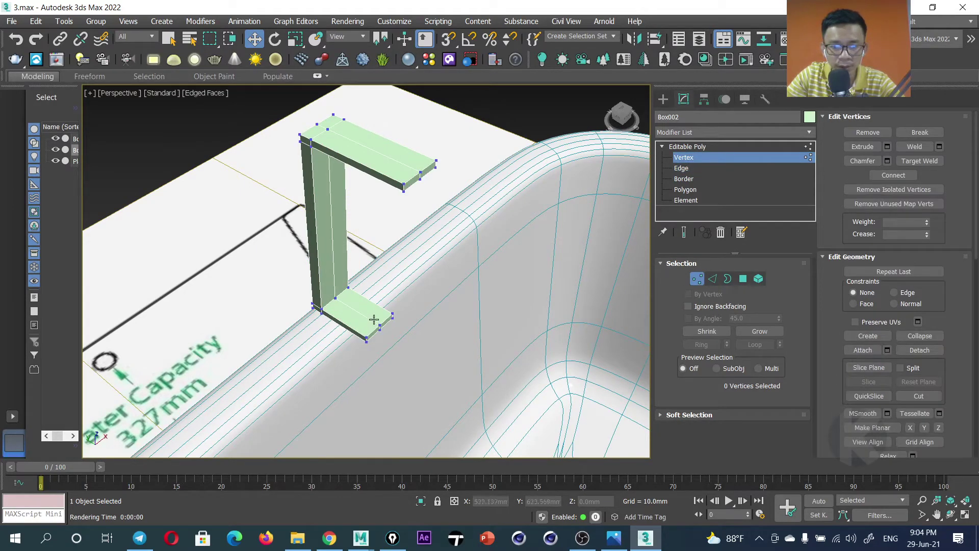
{"action": "left_click_drag", "start_coordinate": [375, 321], "coordinate": [385, 346]}
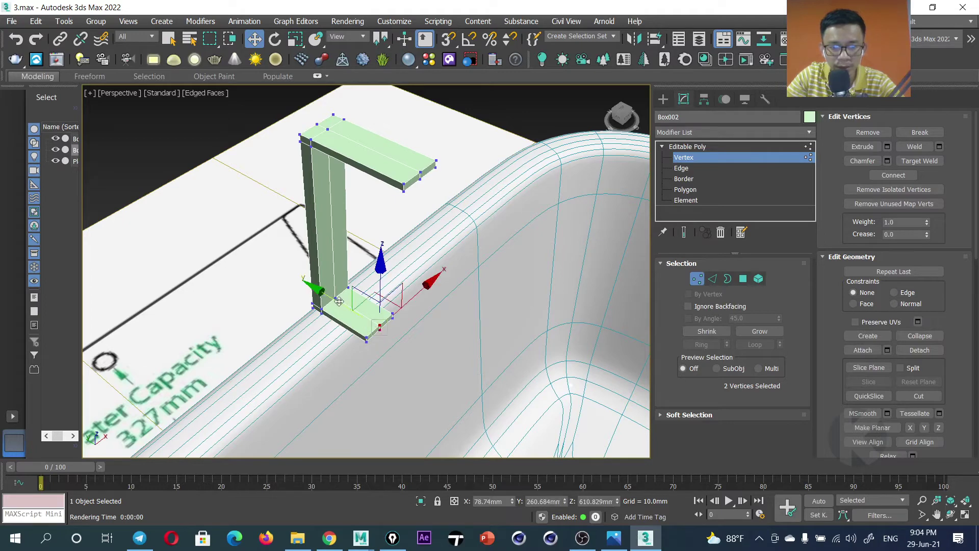
{"action": "mouse_move", "coordinate": [339, 302]}
{"action": "left_mouse_down"}
{"action": "mouse_move", "coordinate": [325, 296]}
{"action": "mouse_move", "coordinate": [339, 302]}
{"action": "left_mouse_up"}
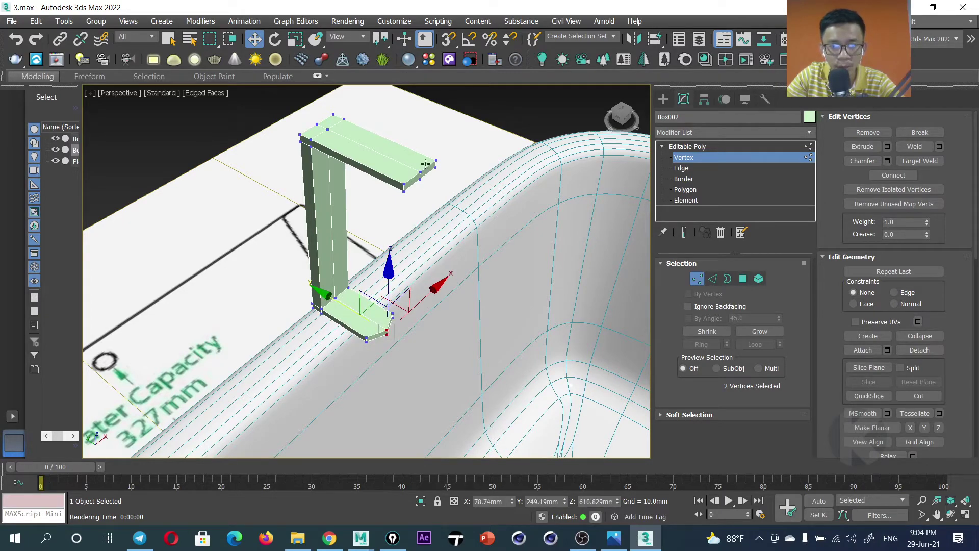
{"action": "left_click", "coordinate": [420, 174]}
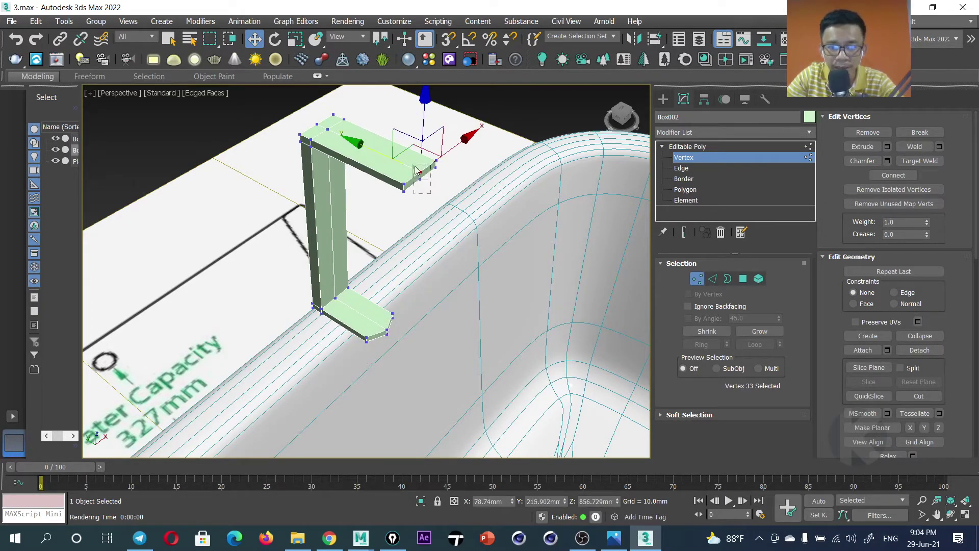
{"action": "left_click_drag", "start_coordinate": [417, 170], "coordinate": [371, 153]}
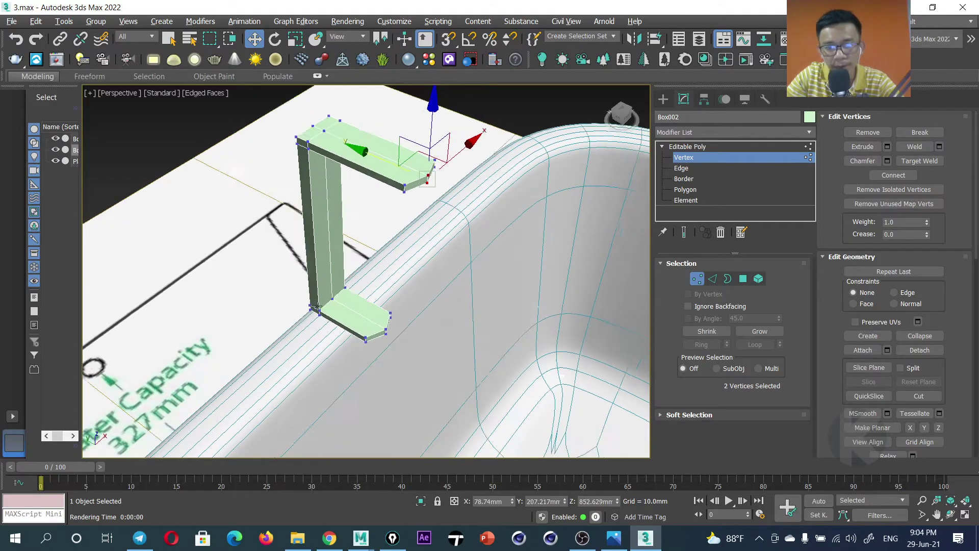
{"action": "middle_click_drag", "start_coordinate": [373, 153], "coordinate": [292, 299], "text": "alt"}
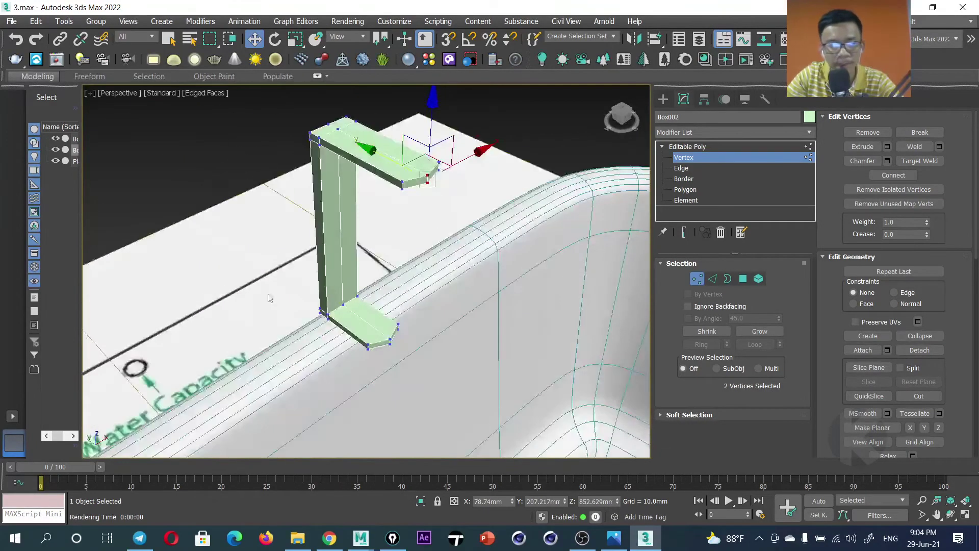
{"action": "mouse_move", "coordinate": [292, 298]}
{"action": "middle_mouse_down", "text": "alt"}
{"action": "mouse_move", "coordinate": [371, 274]}
{"action": "mouse_move", "coordinate": [528, 294]}
{"action": "mouse_move", "coordinate": [465, 279]}
{"action": "middle_mouse_up", "text": "alt"}
{"action": "key", "text": "2"}
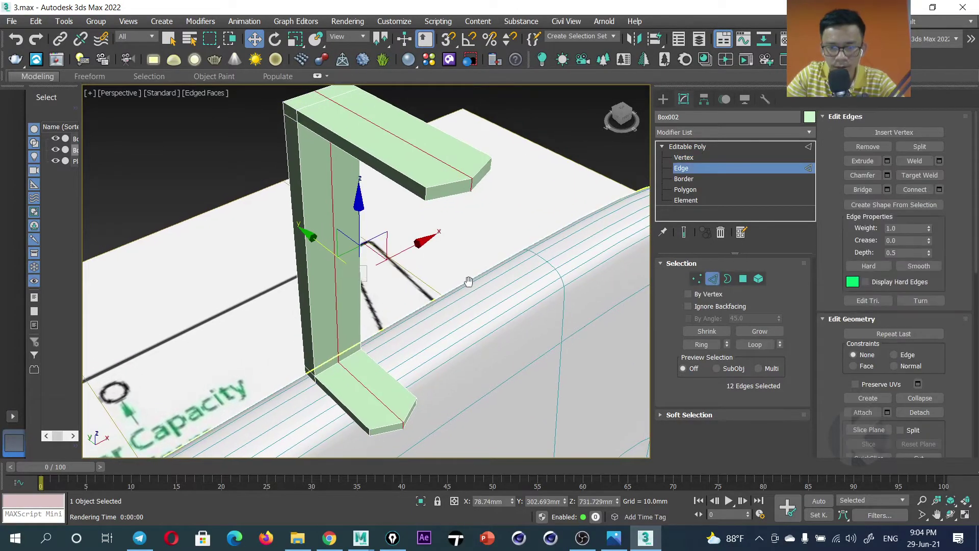
Ring-select the faucet arm's edges and connect them with a new edge loop.
{"action": "left_click", "coordinate": [687, 147]}
{"action": "middle_click_drag", "start_coordinate": [475, 203], "coordinate": [421, 235], "text": "alt"}
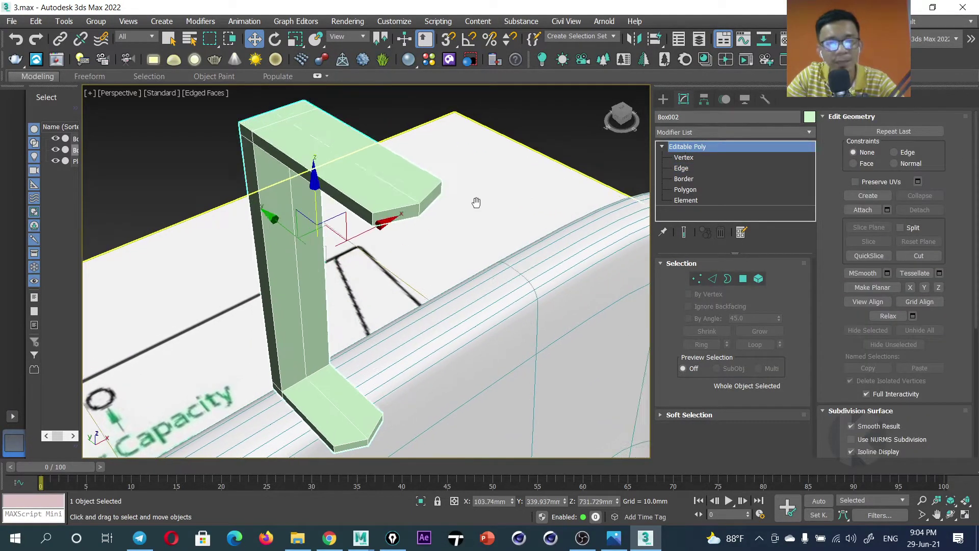
{"action": "left_click", "coordinate": [713, 278]}
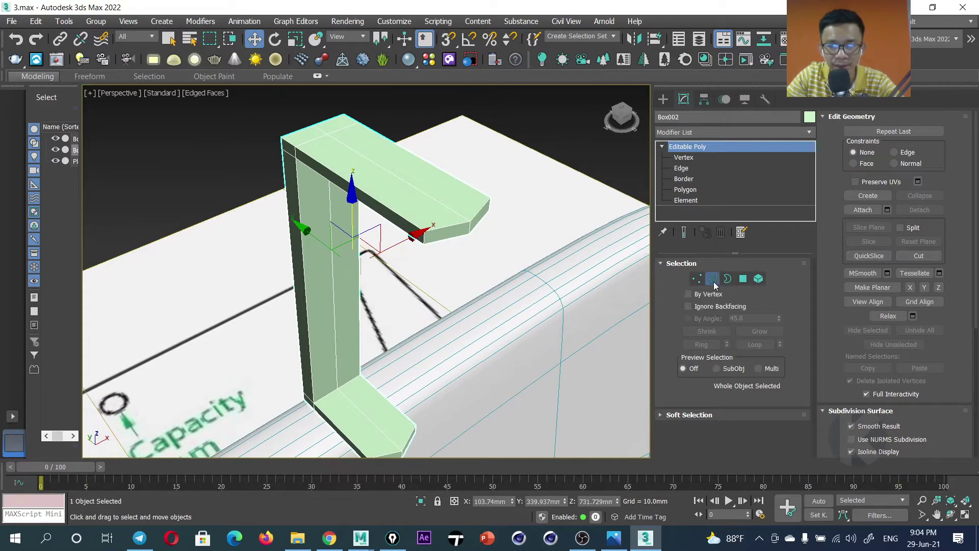
{"action": "left_click", "coordinate": [464, 234]}
{"action": "left_click", "coordinate": [702, 344]}
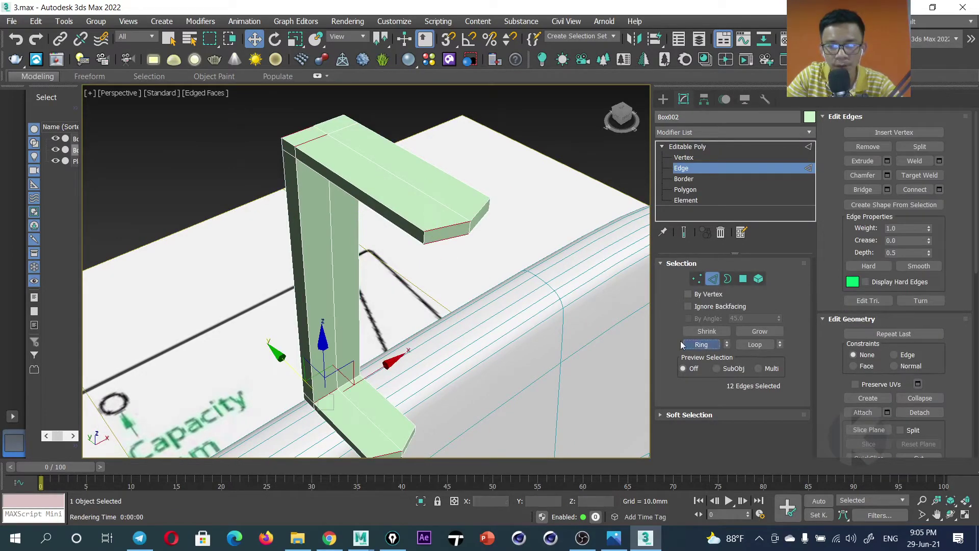
{"action": "scroll", "coordinate": [475, 287], "scroll_direction": "up", "scroll_amount": 5}
{"action": "scroll", "coordinate": [459, 245], "scroll_direction": "down", "scroll_amount": 3}
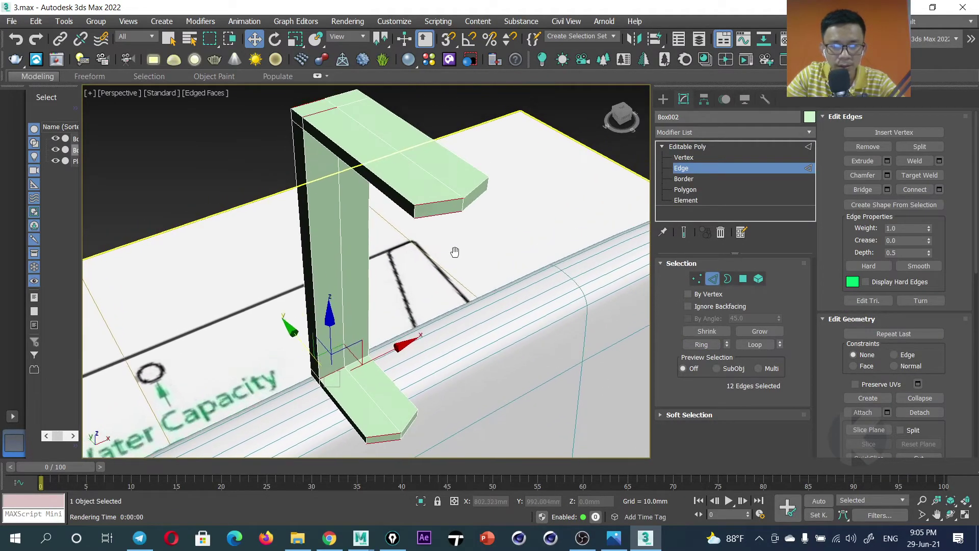
{"action": "right_click", "coordinate": [467, 225]}
{"action": "left_click", "coordinate": [359, 270]}
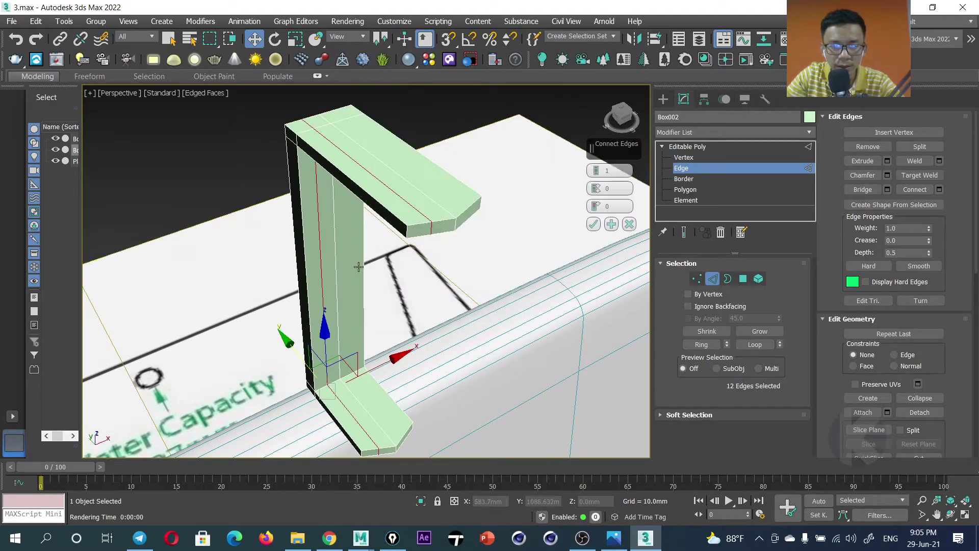
{"action": "key", "text": "Tab"}
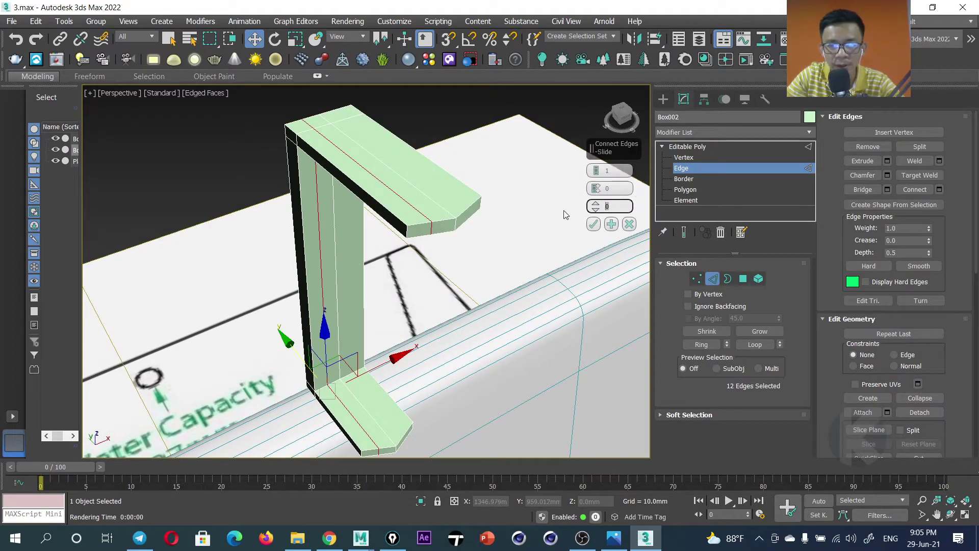
{"action": "type", "text": "0"}
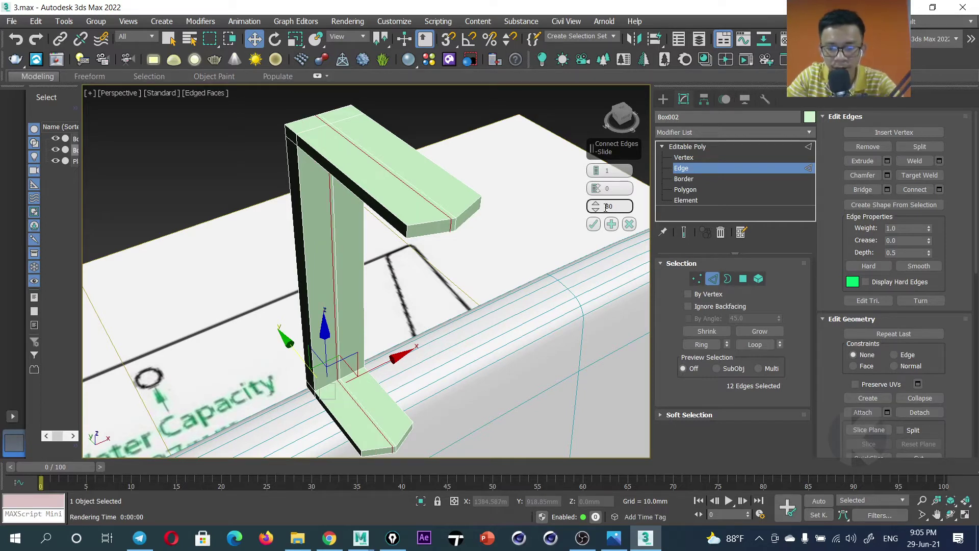
{"action": "type", "text": "-"}
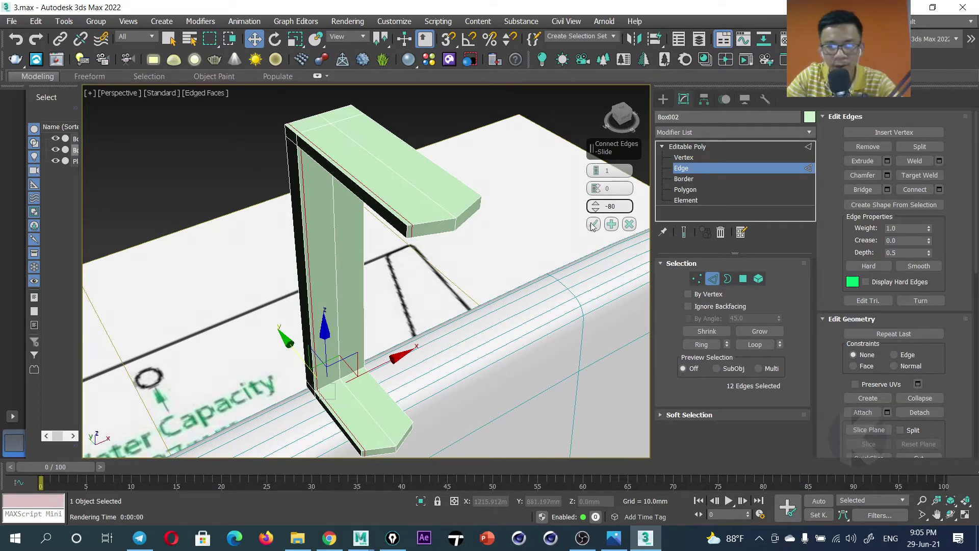
{"action": "left_click", "coordinate": [611, 223]}
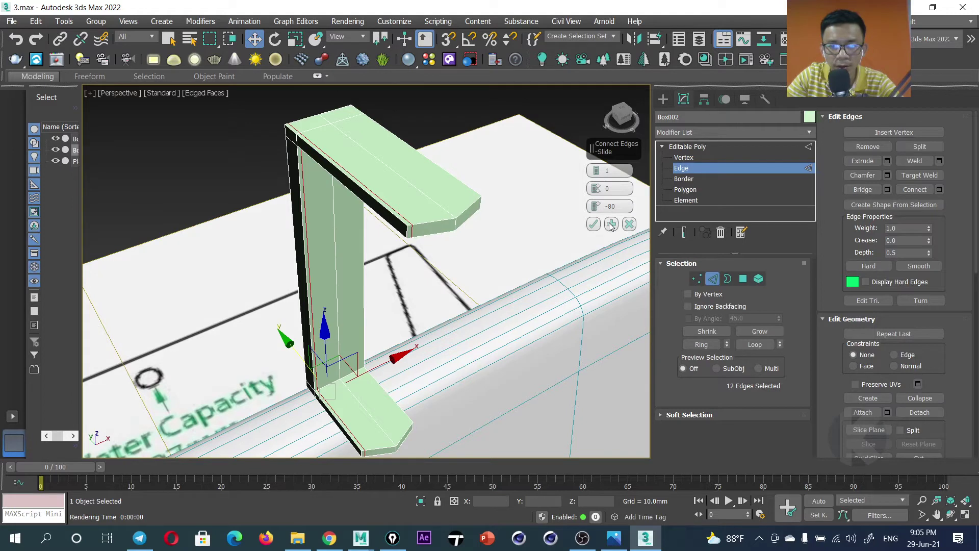
Add a connecting edge loop around the top arm's edge ring.
{"action": "left_click", "coordinate": [464, 211]}
{"action": "left_click", "coordinate": [702, 345]}
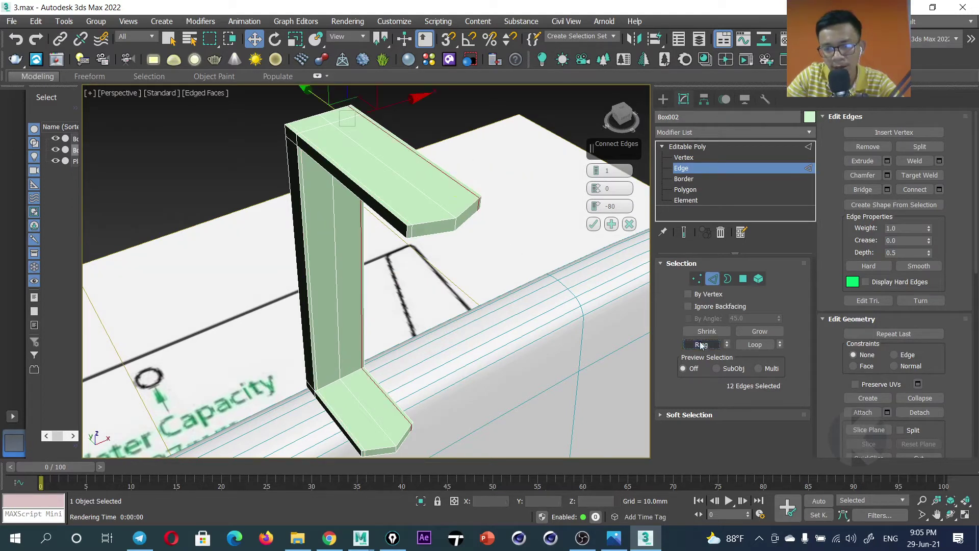
{"action": "left_click", "coordinate": [593, 224]}
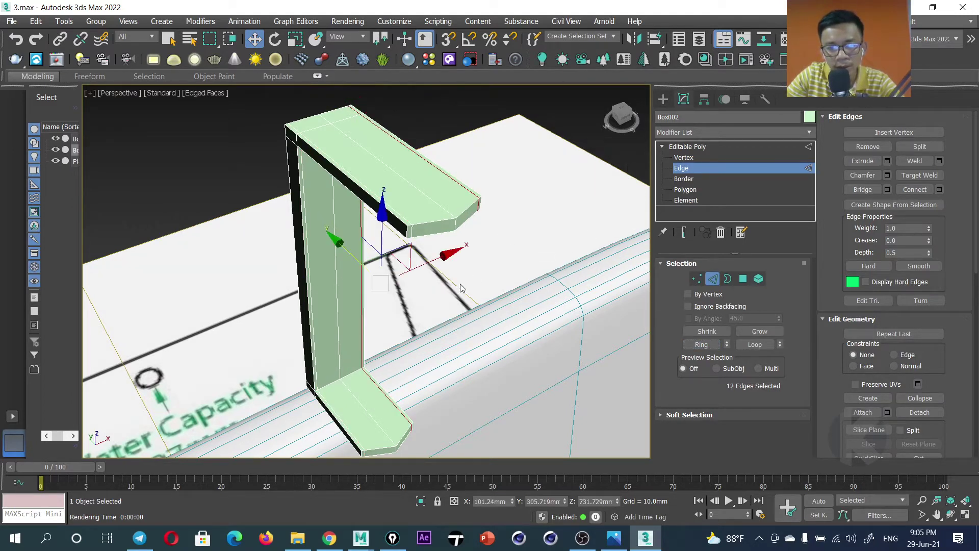
{"action": "scroll", "coordinate": [462, 260], "scroll_direction": "up", "scroll_amount": 3}
{"action": "middle_click_drag", "start_coordinate": [462, 261], "coordinate": [462, 304], "text": "alt"}
Connect the lower arm's edge ring with a slide value of 90 near the foot.
{"action": "left_click", "coordinate": [423, 335]}
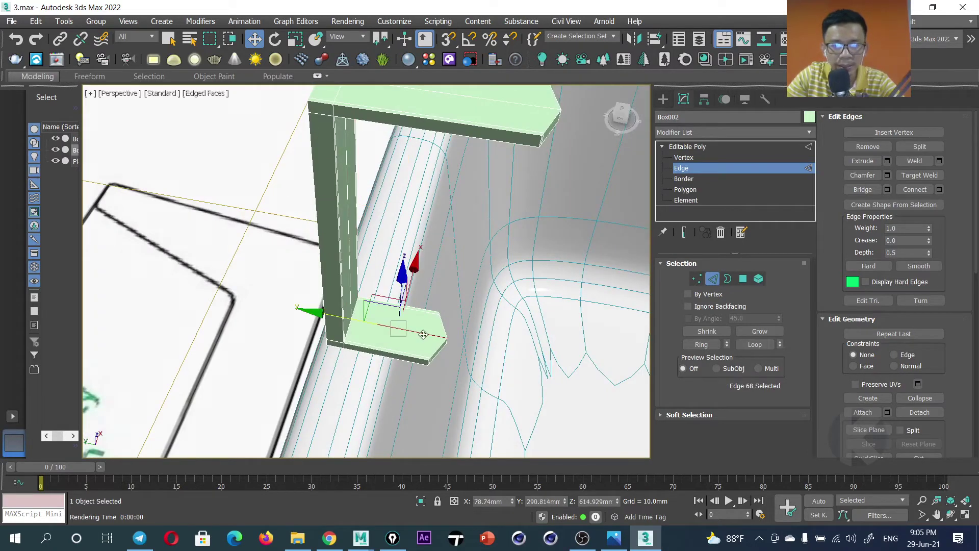
{"action": "left_click", "coordinate": [701, 345]}
{"action": "right_click", "coordinate": [541, 254]}
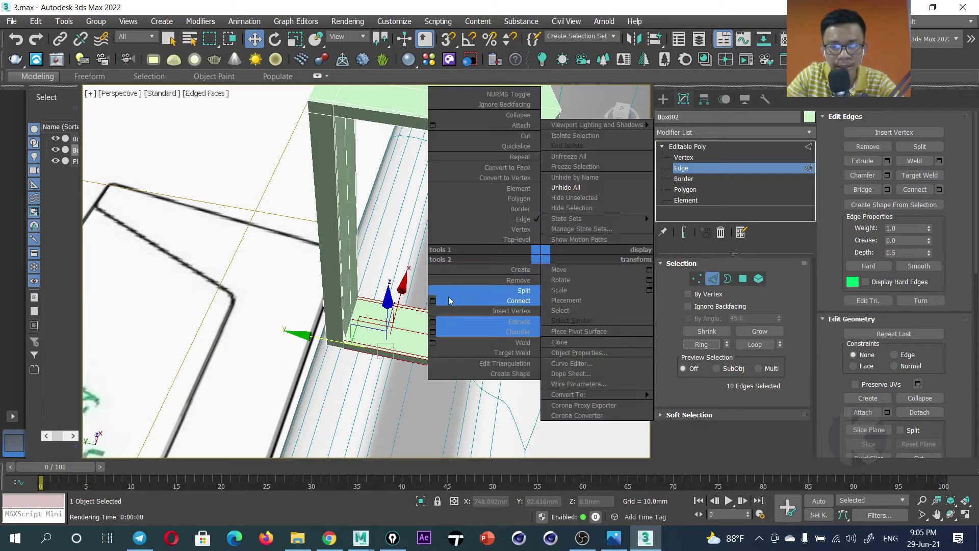
{"action": "left_click", "coordinate": [433, 301]}
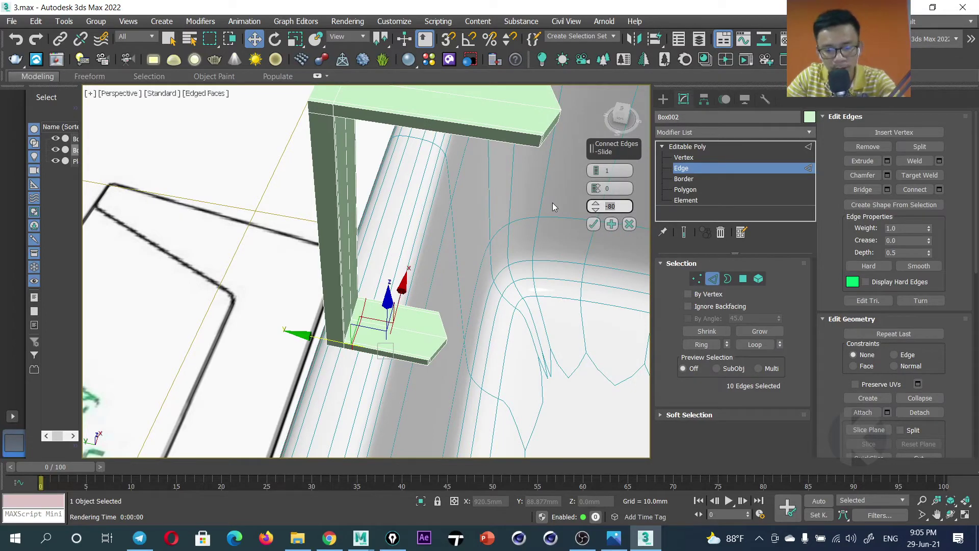
{"action": "type", "text": "90"}
{"action": "key", "text": "Return"}
{"action": "middle_click_drag", "start_coordinate": [473, 309], "coordinate": [393, 389]}
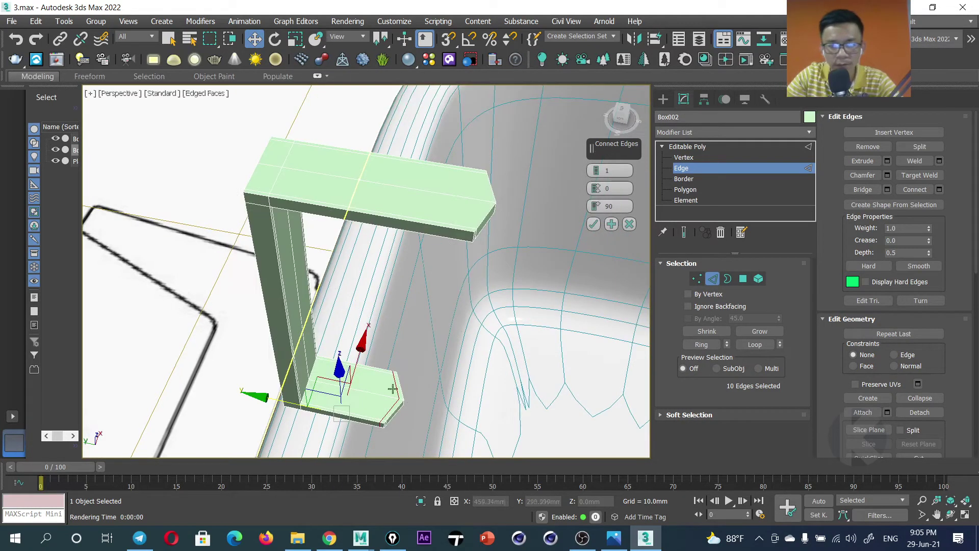
{"action": "left_click", "coordinate": [610, 226]}
Ring-select the top arm edges again and add another connecting edge loop.
{"action": "left_click", "coordinate": [459, 223]}
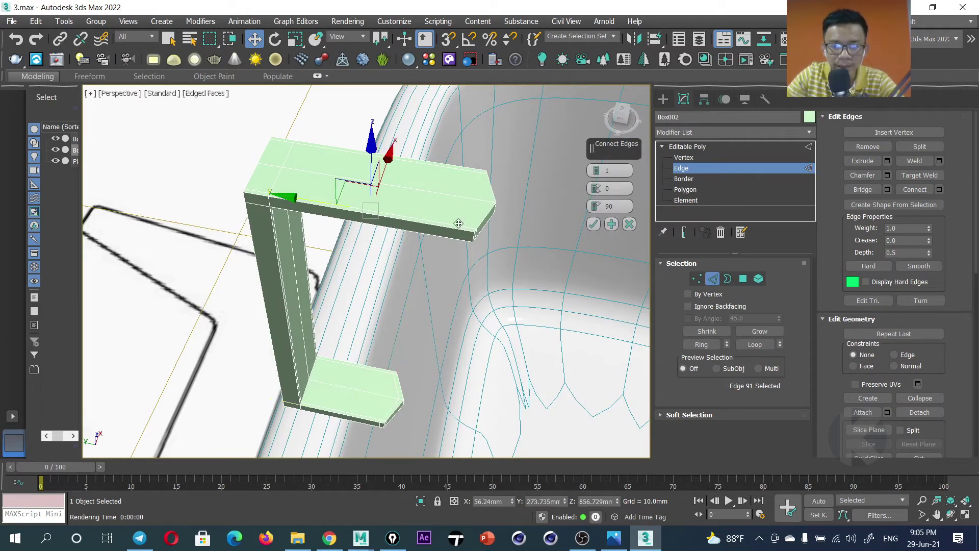
{"action": "left_click", "coordinate": [701, 344]}
{"action": "left_click", "coordinate": [593, 225]}
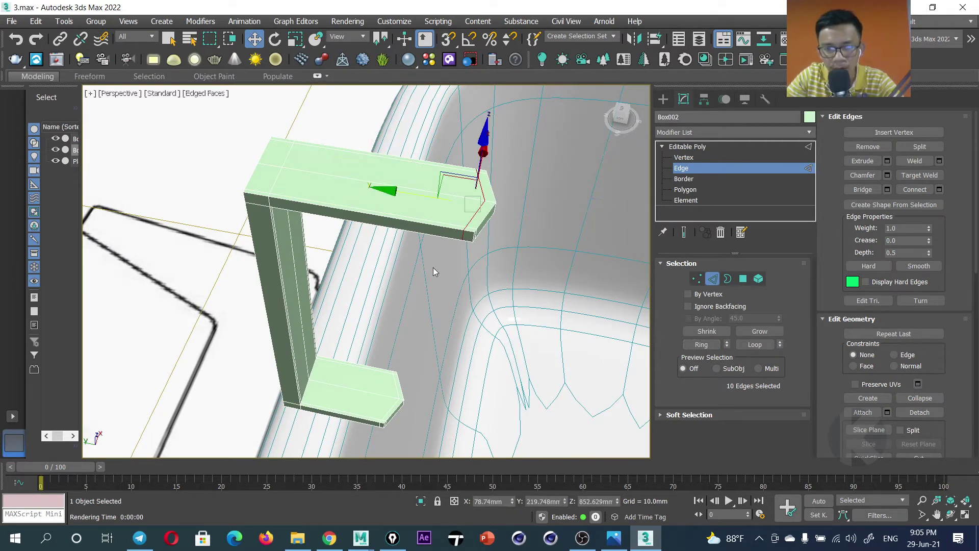
{"action": "middle_click_drag", "start_coordinate": [432, 267], "coordinate": [383, 298], "text": "alt"}
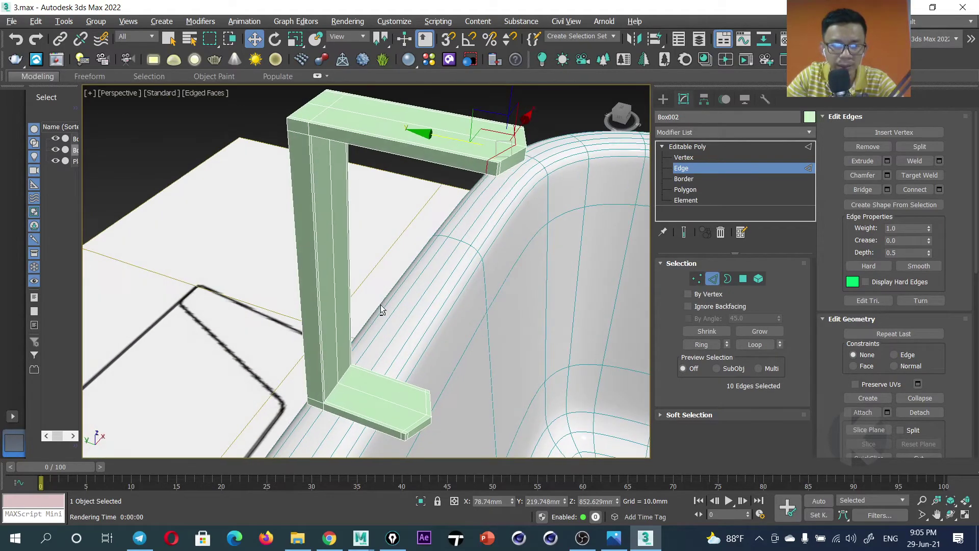
{"action": "scroll", "coordinate": [361, 335], "scroll_direction": "up", "scroll_amount": 3}
Loop-select the corner edges at both the lower and upper bends.
{"action": "left_click", "coordinate": [382, 308]}
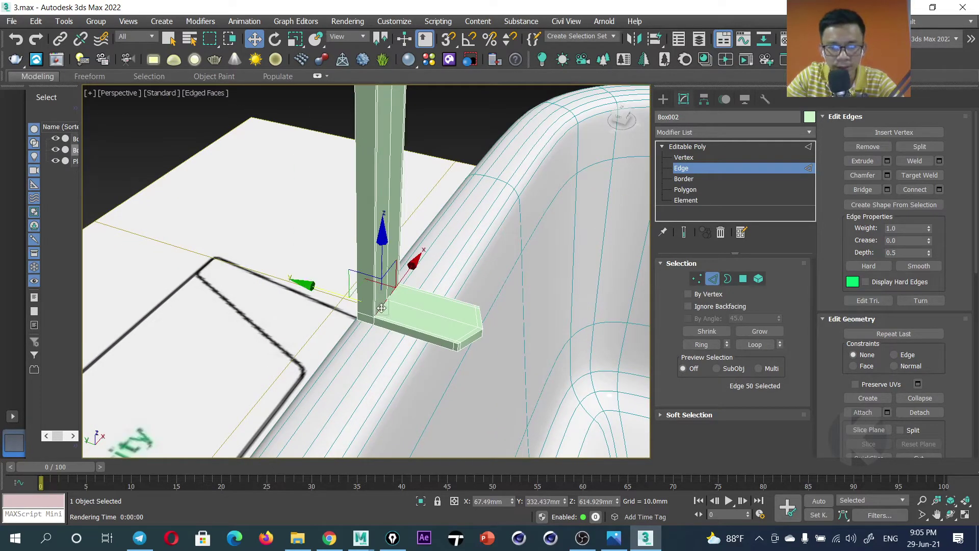
{"action": "left_click", "coordinate": [745, 341]}
{"action": "middle_click_drag", "start_coordinate": [503, 292], "coordinate": [368, 209], "text": "alt"}
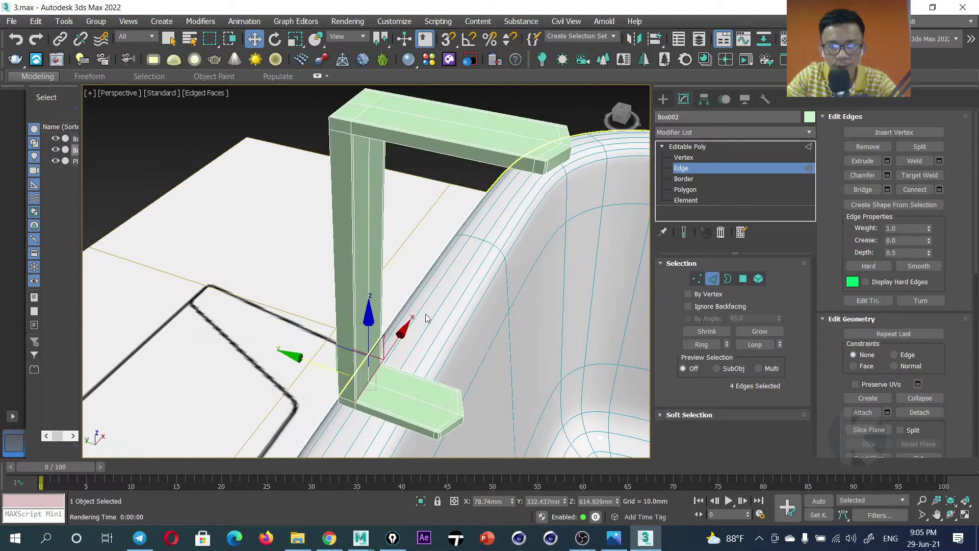
{"action": "scroll", "coordinate": [368, 209], "scroll_direction": "up", "scroll_amount": 4}
{"action": "left_click", "coordinate": [367, 171]}
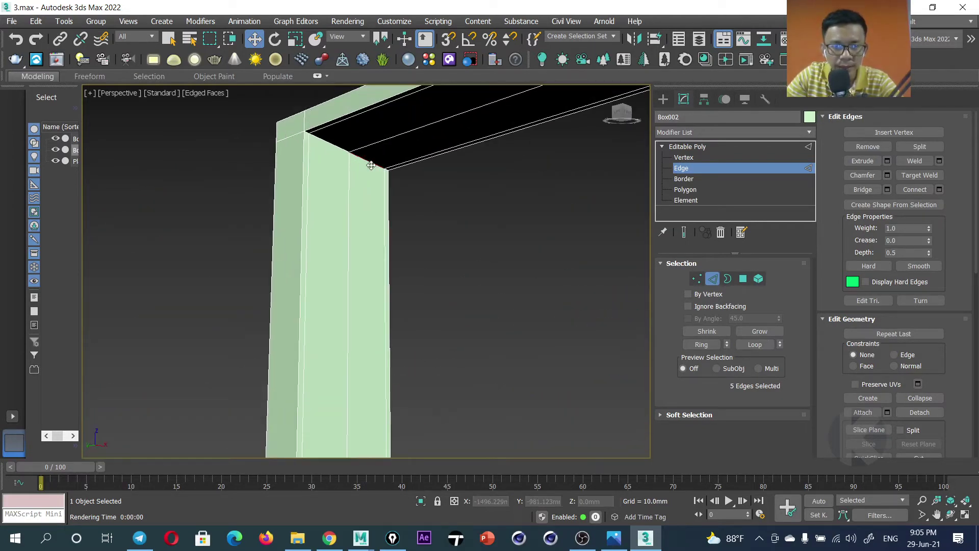
{"action": "left_click", "coordinate": [754, 344]}
{"action": "scroll", "coordinate": [372, 194], "scroll_direction": "down", "scroll_amount": 5}
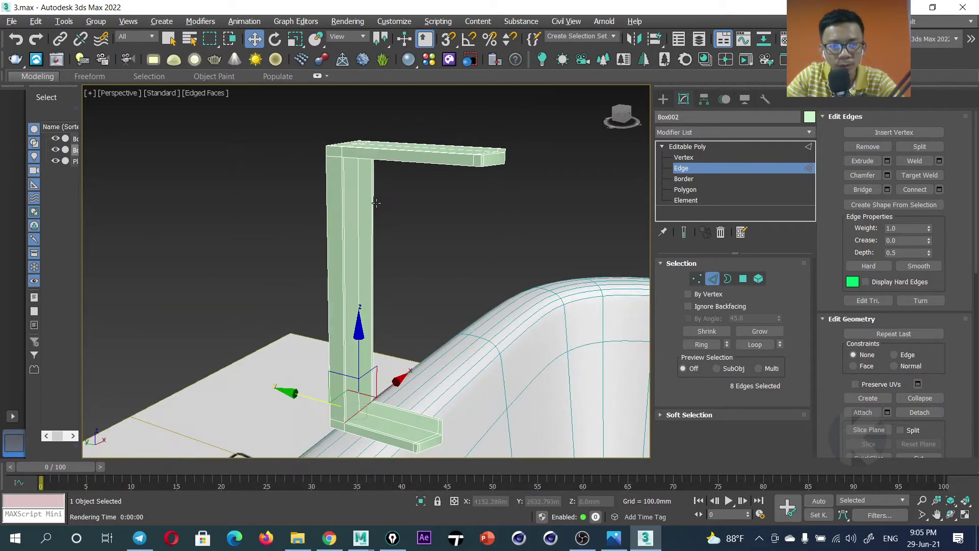
Chamfer the selected bend edges by 12.665mm with 2 segments, then return to object level.
{"action": "right_click", "coordinate": [435, 195]}
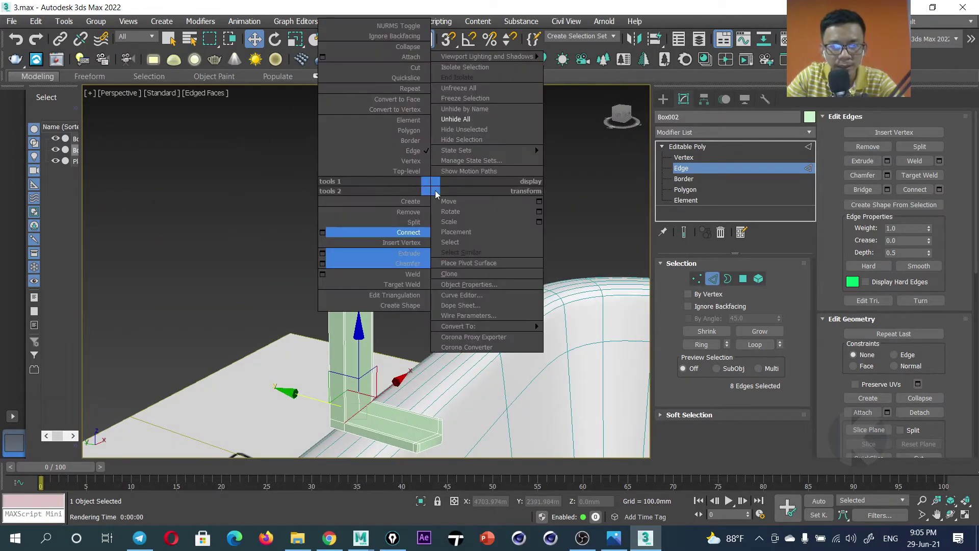
{"action": "left_click", "coordinate": [322, 264]}
{"action": "scroll", "coordinate": [423, 217], "scroll_direction": "up", "scroll_amount": 3}
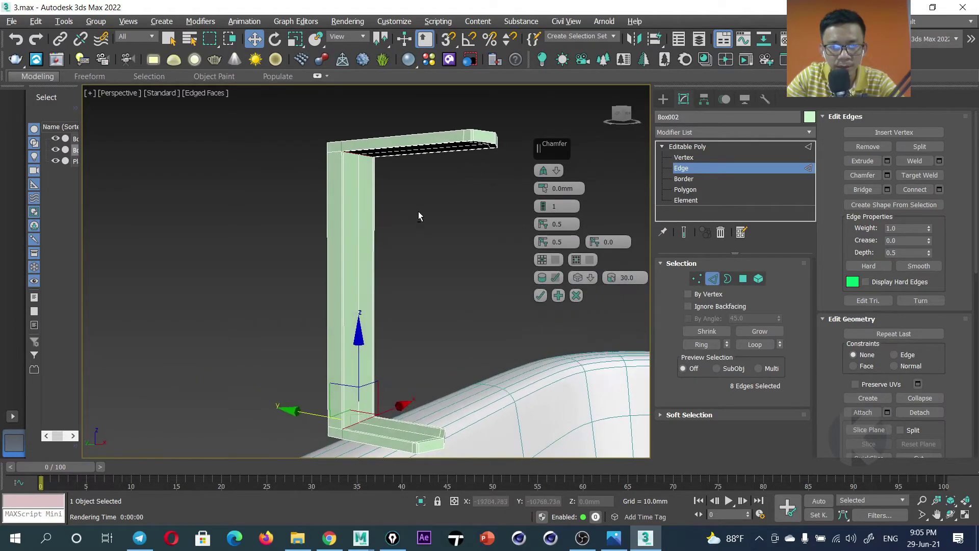
{"action": "scroll", "coordinate": [357, 400], "scroll_direction": "up", "scroll_amount": 5}
{"action": "middle_click_drag", "start_coordinate": [357, 400], "coordinate": [390, 367]}
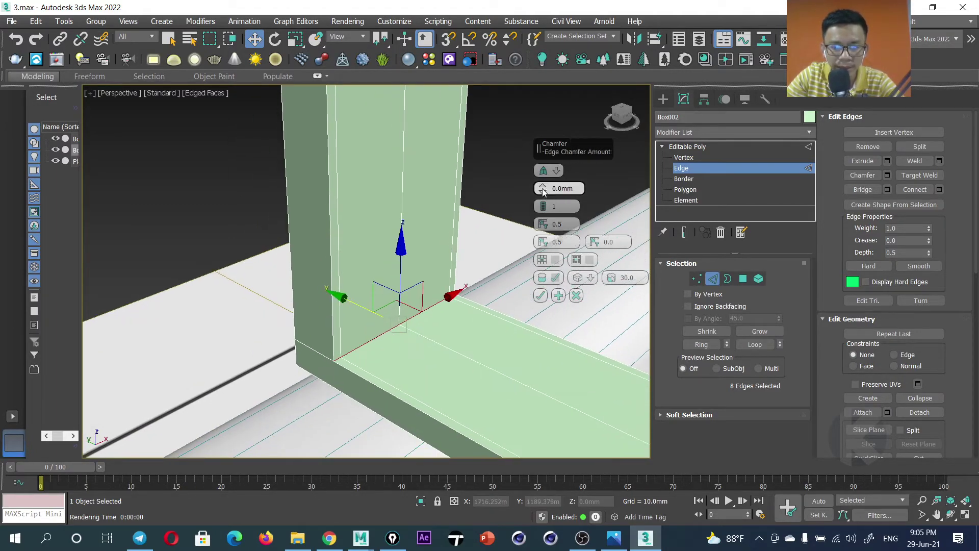
{"action": "left_click_drag", "start_coordinate": [543, 189], "coordinate": [536, 140]}
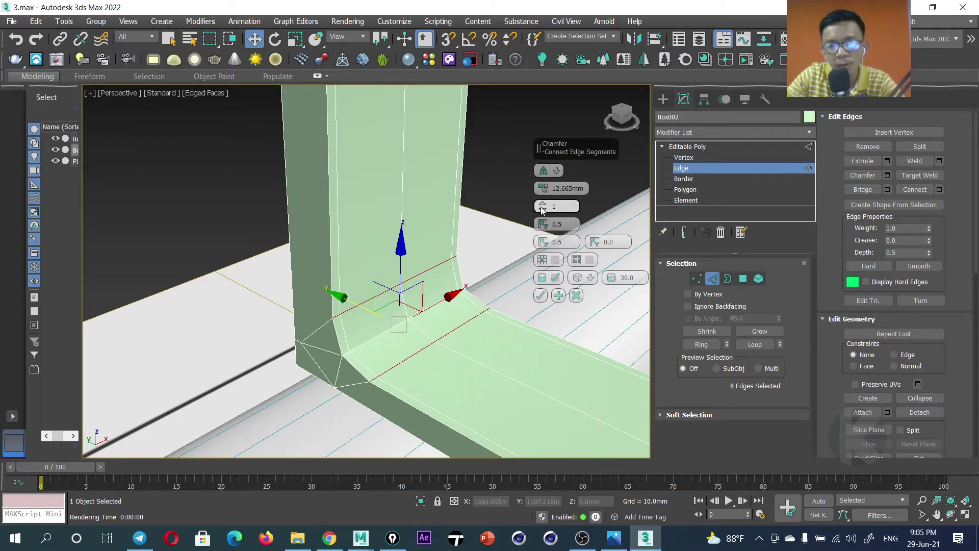
{"action": "left_click_drag", "start_coordinate": [542, 206], "coordinate": [542, 202]}
{"action": "scroll", "coordinate": [560, 307], "scroll_direction": "down", "scroll_amount": 3}
{"action": "scroll", "coordinate": [560, 307], "scroll_direction": "down", "scroll_amount": 3}
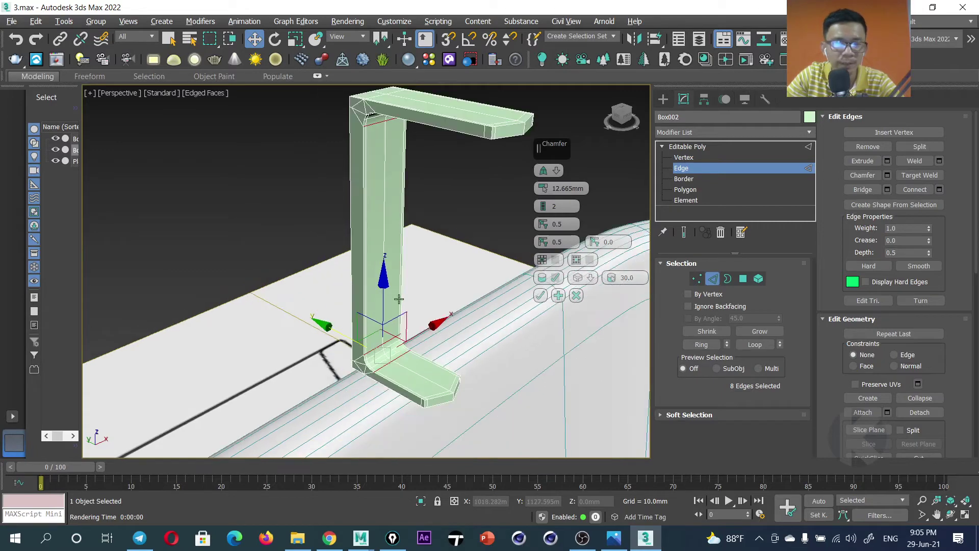
{"action": "scroll", "coordinate": [560, 307], "scroll_direction": "down", "scroll_amount": 2}
{"action": "left_click", "coordinate": [540, 295]}
{"action": "middle_click_drag", "start_coordinate": [540, 300], "coordinate": [466, 300], "text": "alt"}
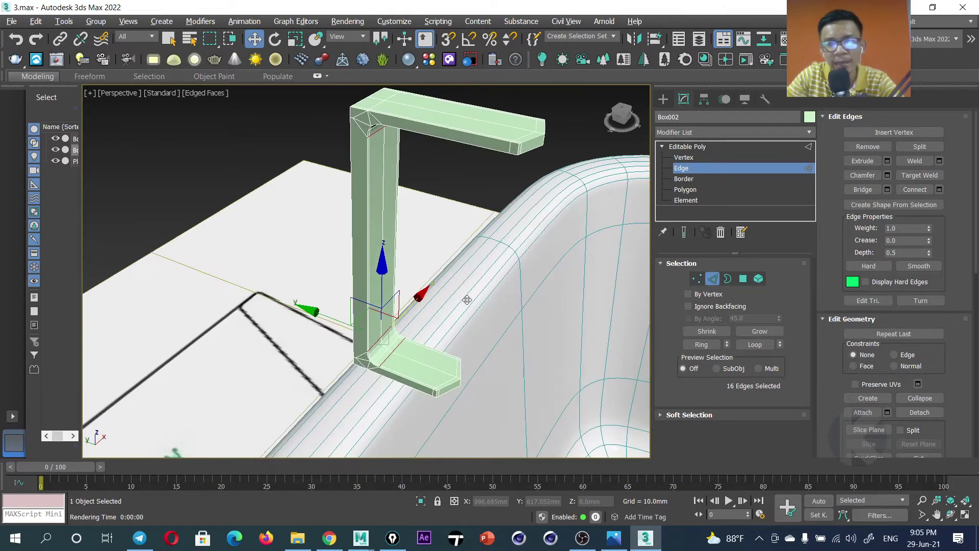
{"action": "left_click", "coordinate": [684, 146]}
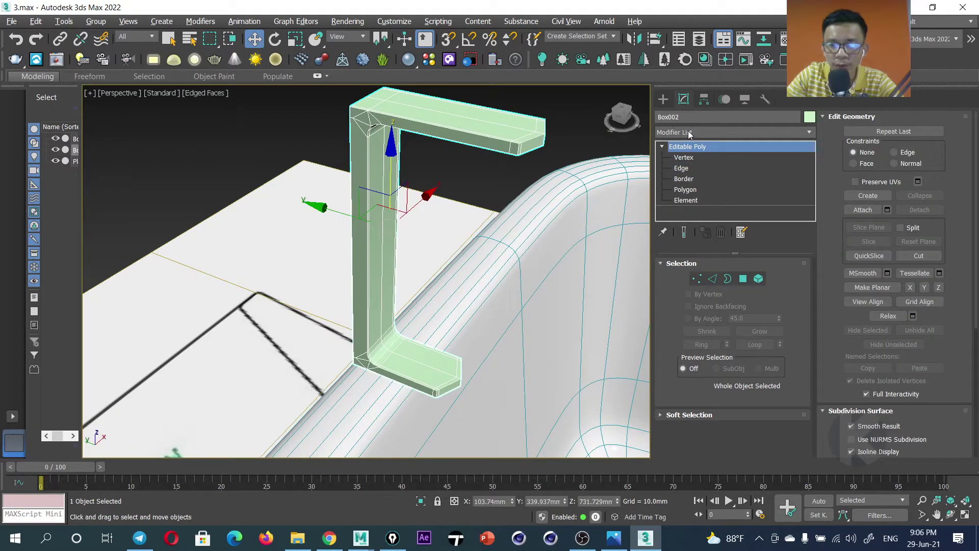
Add a MeshSmooth modifier to the faucet from the Modifier List.
{"action": "left_click", "coordinate": [688, 133]}
{"action": "scroll", "coordinate": [703, 322], "scroll_direction": "down", "scroll_amount": 5}
{"action": "scroll", "coordinate": [705, 334], "scroll_direction": "down", "scroll_amount": 5}
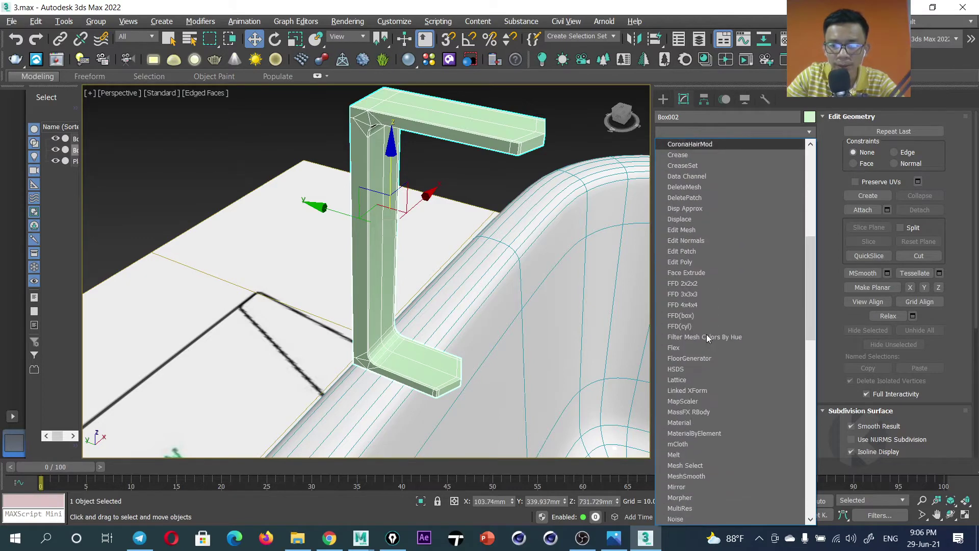
{"action": "scroll", "coordinate": [706, 334], "scroll_direction": "down", "scroll_amount": 5}
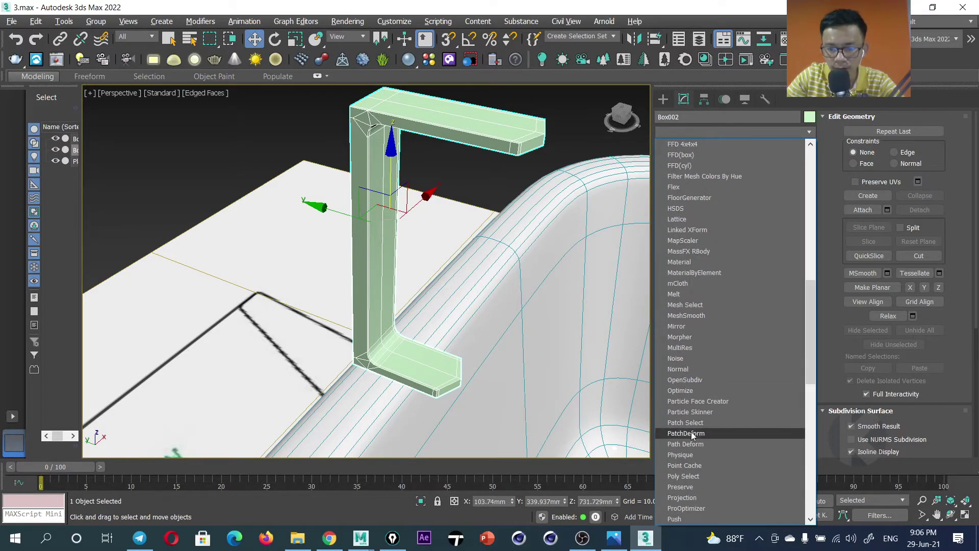
{"action": "left_click", "coordinate": [696, 315]}
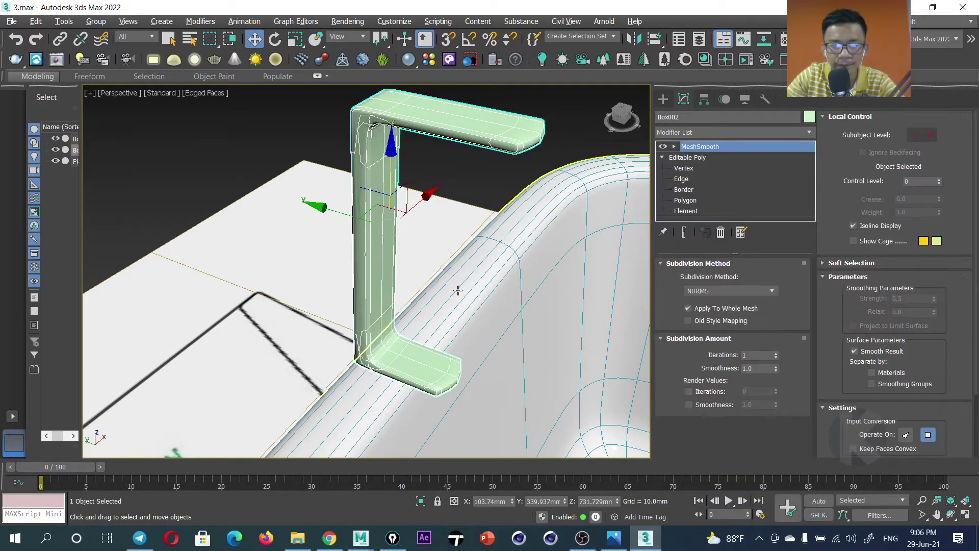
Inspect the smoothing with F3/F4 display toggles, then reselect the Editable Poly level.
{"action": "left_click", "coordinate": [481, 191]}
{"action": "key", "text": "F4"}
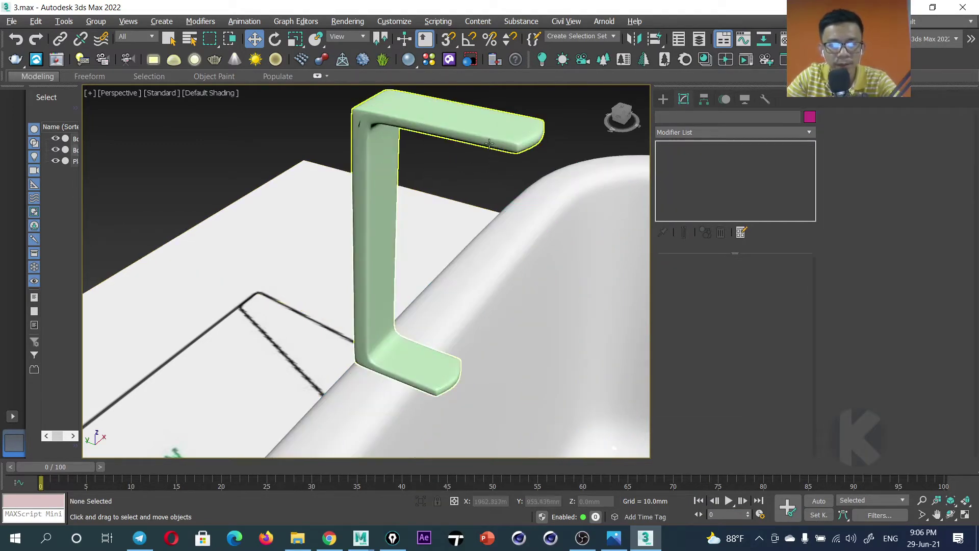
{"action": "left_click", "coordinate": [484, 138]}
{"action": "key", "text": "F3"}
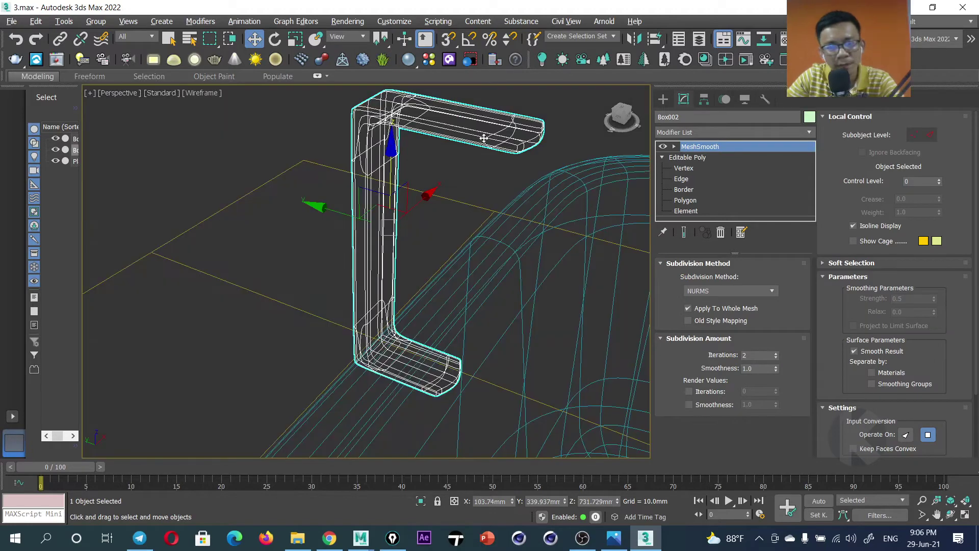
{"action": "key", "text": "F3"}
{"action": "key", "text": "F4"}
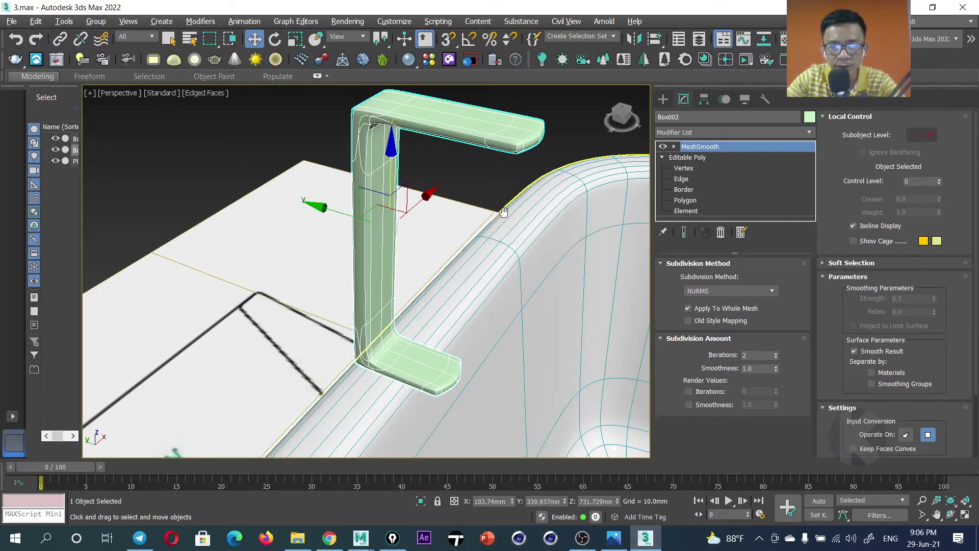
{"action": "middle_click_drag", "start_coordinate": [504, 211], "coordinate": [533, 207]}
{"action": "key", "text": "x"}
{"action": "key", "text": "Escape"}
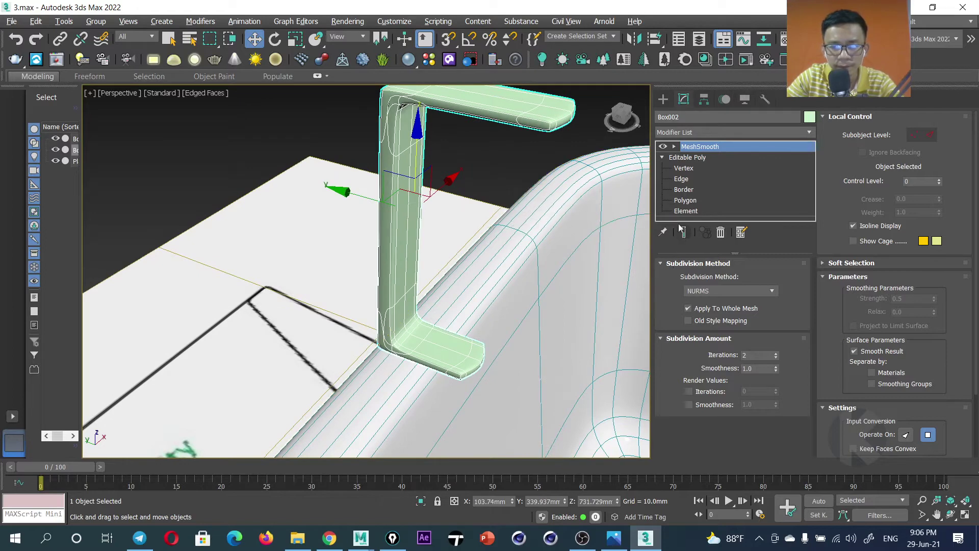
{"action": "left_click", "coordinate": [691, 158]}
Frame the faucet in a wireframe Left view.
{"action": "middle_click_drag", "start_coordinate": [406, 212], "coordinate": [351, 179], "text": "alt"}
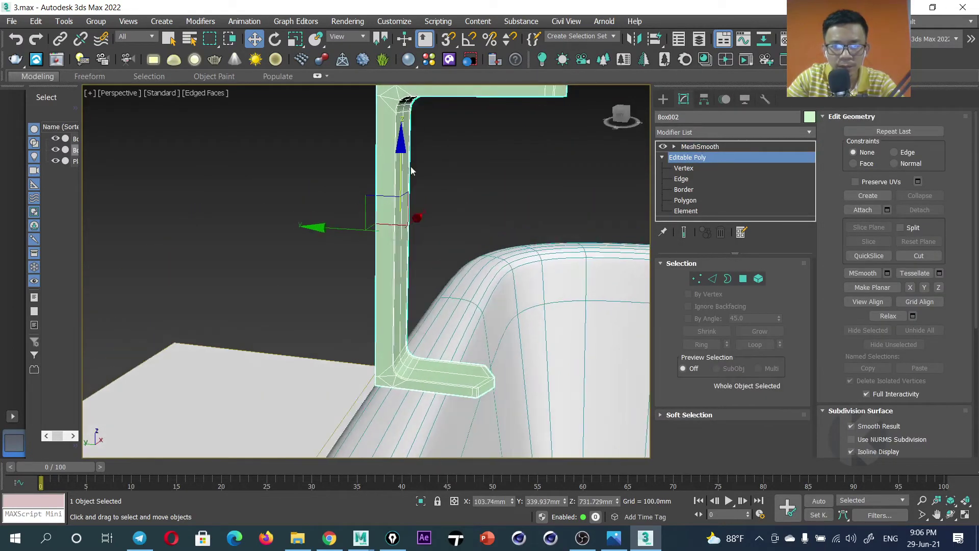
{"action": "scroll", "coordinate": [350, 179], "scroll_direction": "up", "scroll_amount": 5}
{"action": "scroll", "coordinate": [393, 215], "scroll_direction": "up", "scroll_amount": 2}
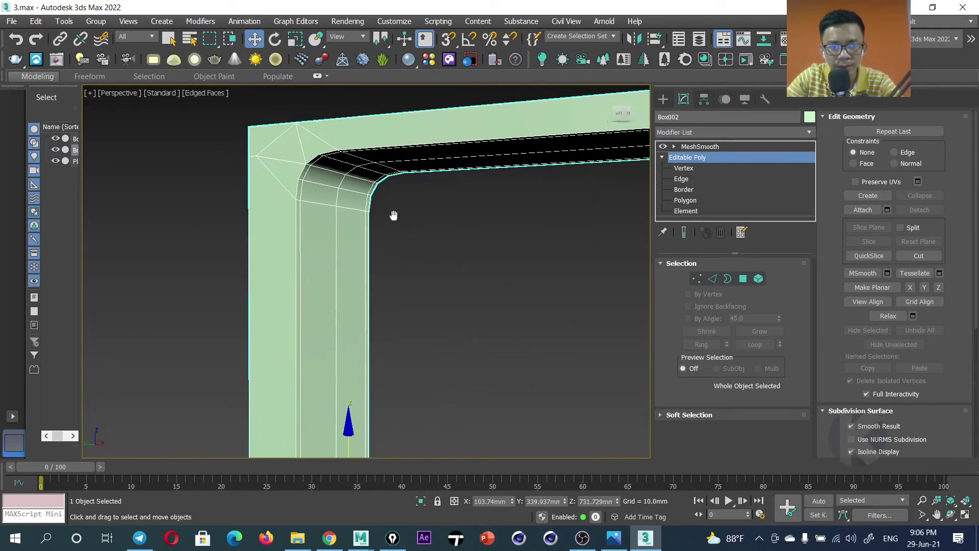
{"action": "key", "text": "f"}
{"action": "key", "text": "z"}
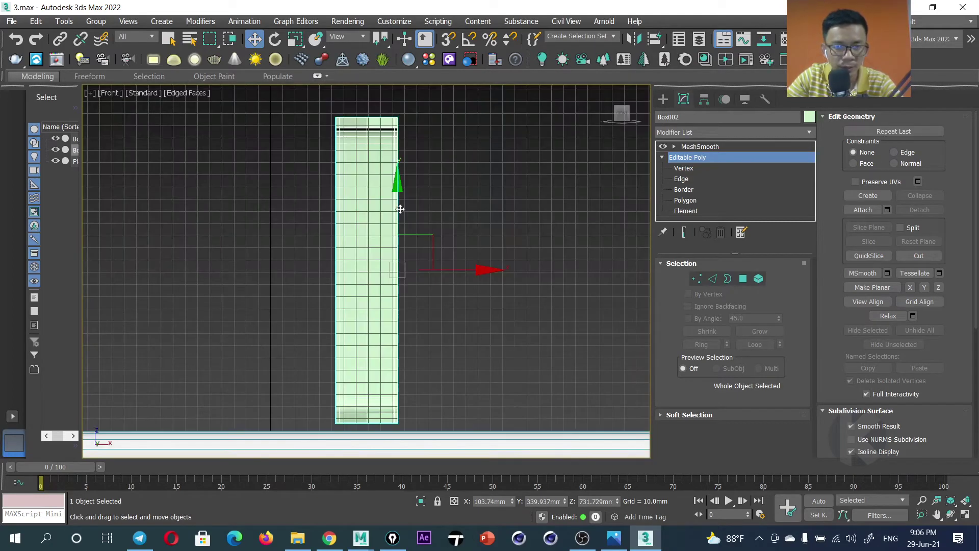
{"action": "key", "text": "l"}
{"action": "scroll", "coordinate": [376, 223], "scroll_direction": "down", "scroll_amount": 2}
{"action": "scroll", "coordinate": [413, 224], "scroll_direction": "up", "scroll_amount": 2}
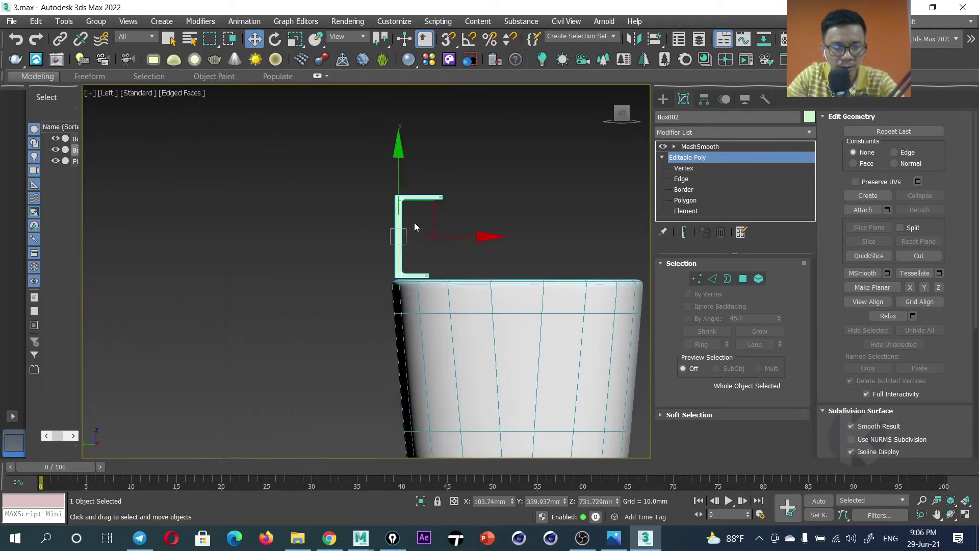
{"action": "key", "text": "F3"}
{"action": "scroll", "coordinate": [413, 222], "scroll_direction": "up", "scroll_amount": 5}
Select the faucet's upper-arm vertices and move them slightly down in Y.
{"action": "left_click", "coordinate": [684, 168]}
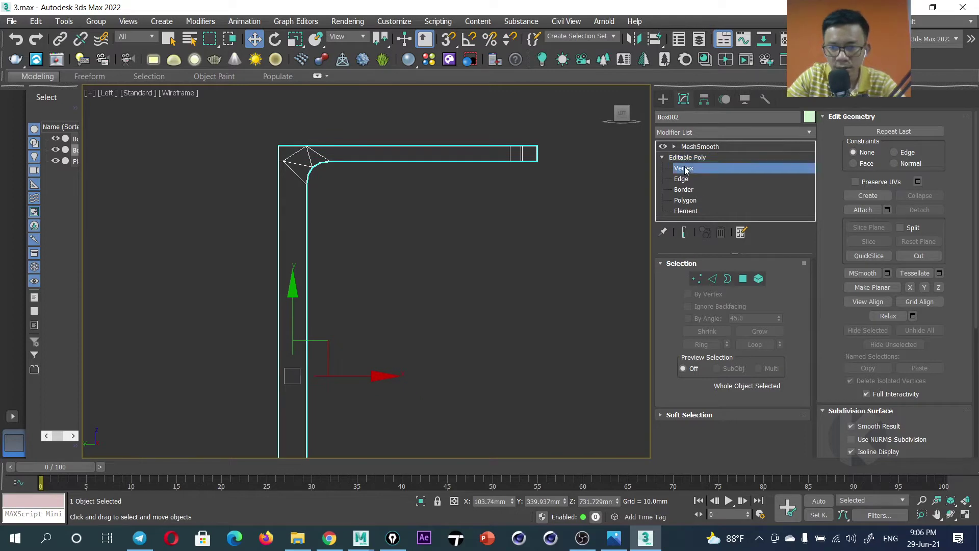
{"action": "mouse_move", "coordinate": [445, 169]}
{"action": "middle_mouse_down"}
{"action": "mouse_move", "coordinate": [411, 188]}
{"action": "mouse_move", "coordinate": [366, 271]}
{"action": "middle_mouse_up"}
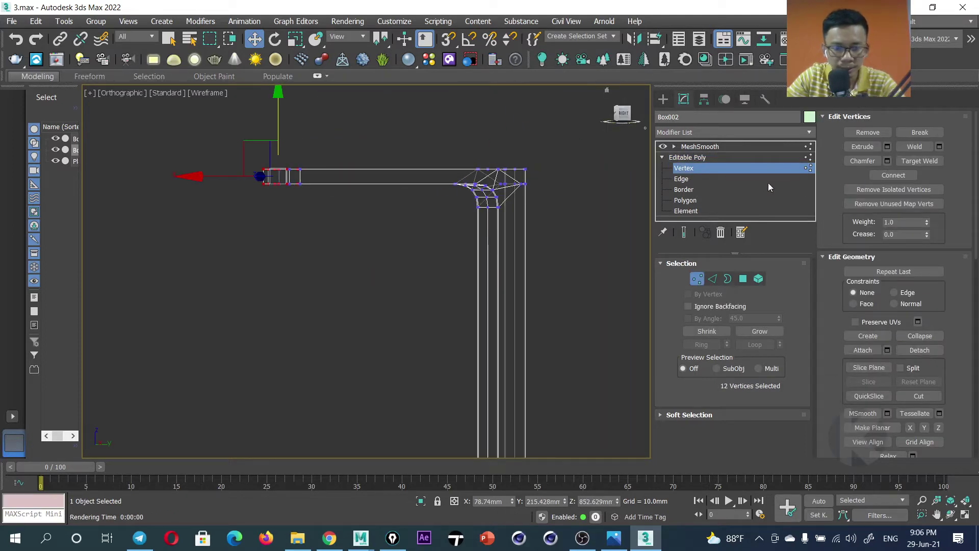
{"action": "key", "text": "l"}
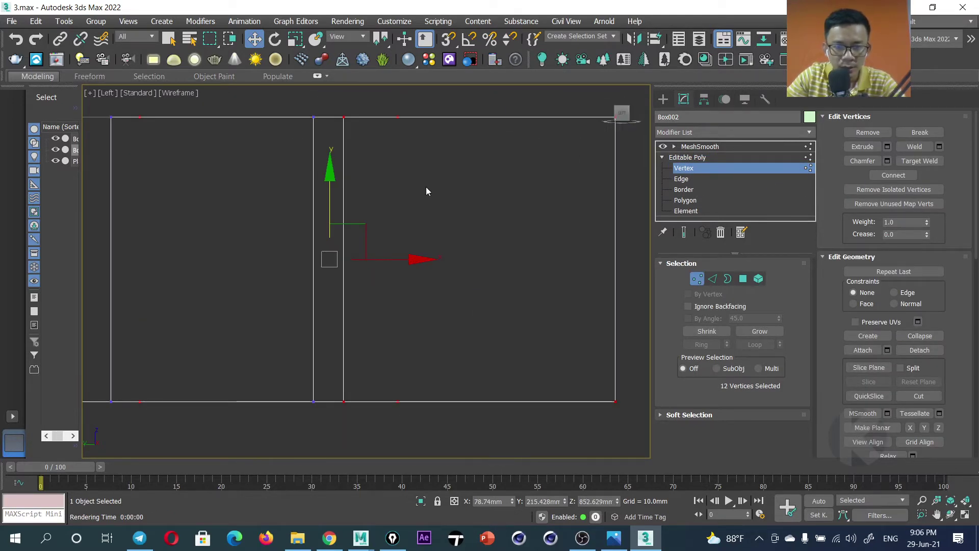
{"action": "scroll", "coordinate": [426, 188], "scroll_direction": "down", "scroll_amount": 4}
{"action": "scroll", "coordinate": [448, 201], "scroll_direction": "down", "scroll_amount": 1}
{"action": "scroll", "coordinate": [451, 218], "scroll_direction": "up", "scroll_amount": 4}
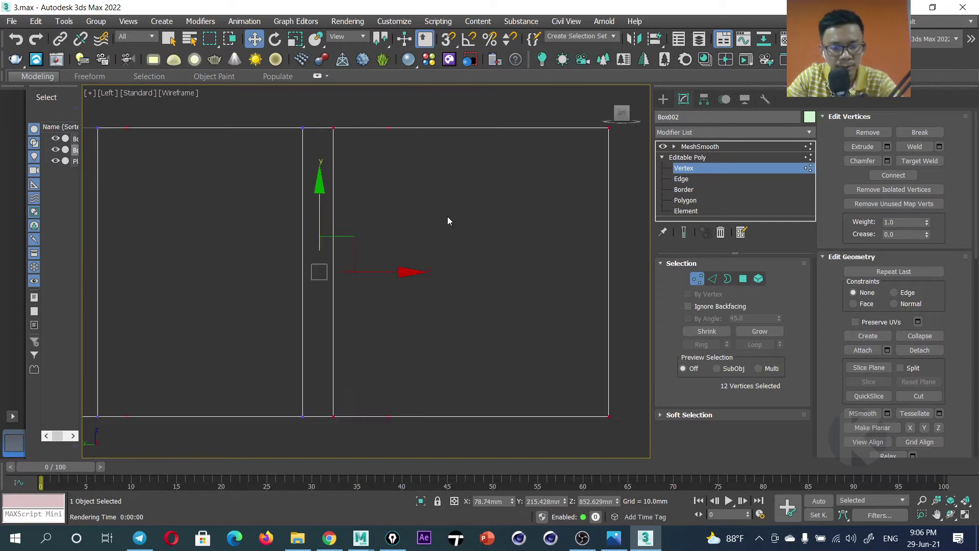
{"action": "scroll", "coordinate": [445, 214], "scroll_direction": "down", "scroll_amount": 6}
{"action": "scroll", "coordinate": [464, 195], "scroll_direction": "down", "scroll_amount": 3}
{"action": "scroll", "coordinate": [515, 174], "scroll_direction": "down", "scroll_amount": 1}
{"action": "left_click", "coordinate": [542, 169]}
{"action": "scroll", "coordinate": [534, 168], "scroll_direction": "down", "scroll_amount": 1}
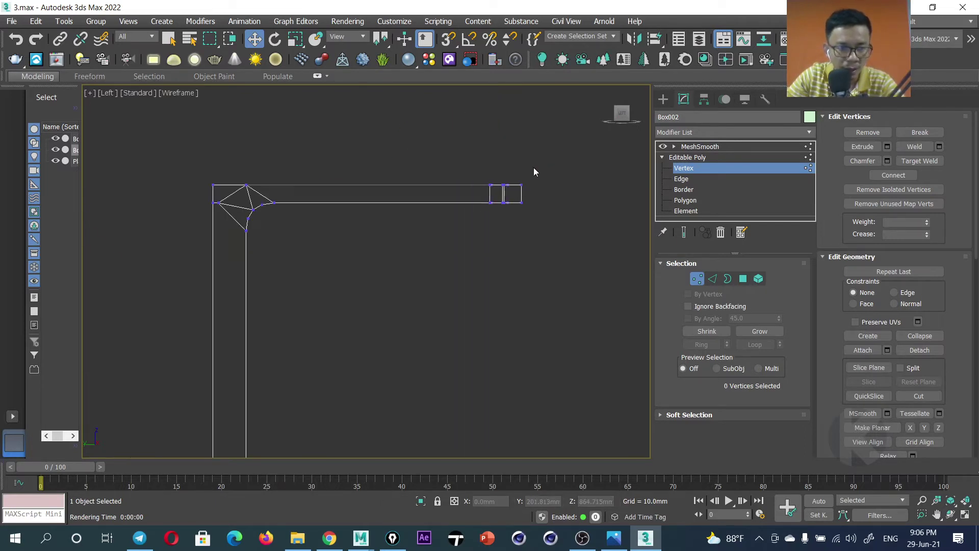
{"action": "left_click_drag", "start_coordinate": [179, 238], "coordinate": [179, 238]}
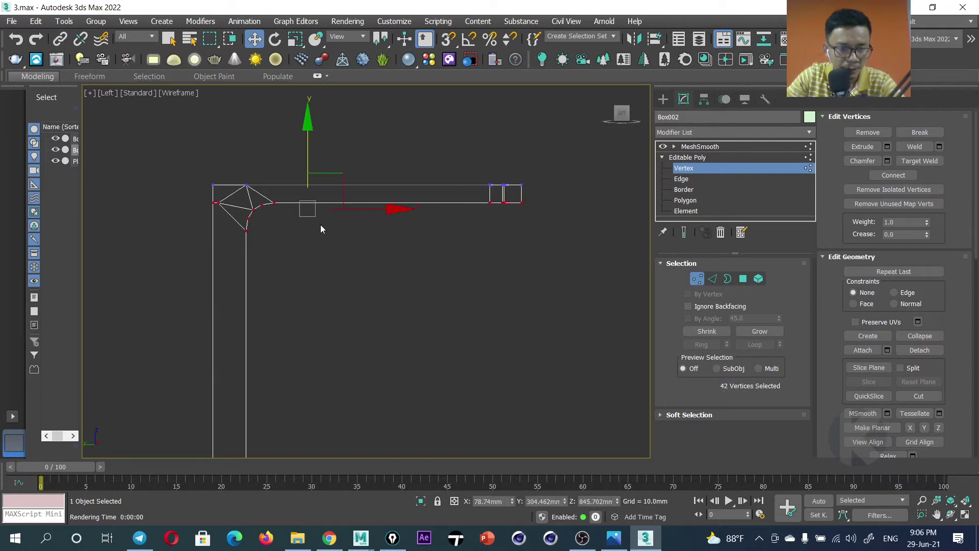
{"action": "left_click_drag", "start_coordinate": [305, 137], "coordinate": [305, 150]}
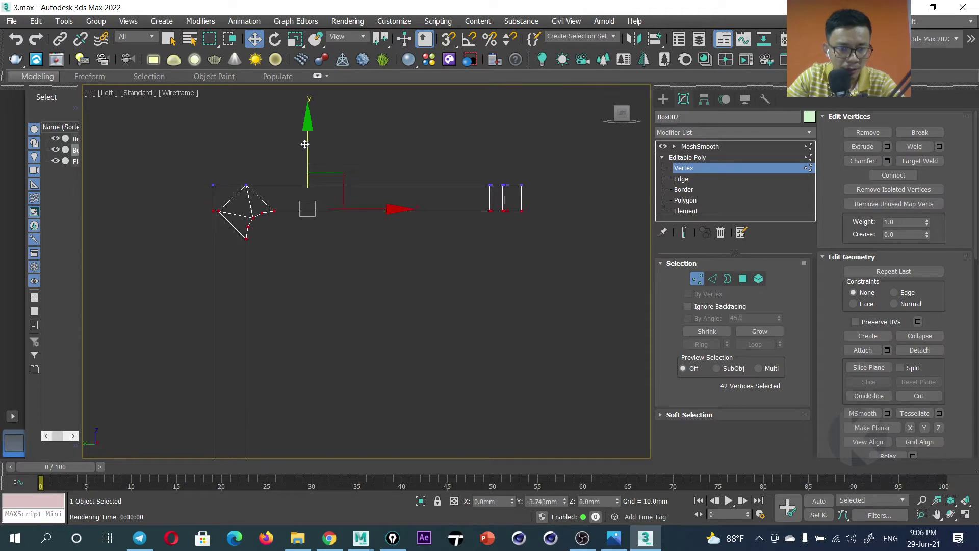
Turn on Show End Result to preview the smoothed pipe in shaded view.
{"action": "left_click", "coordinate": [684, 233]}
{"action": "key", "text": "F3"}
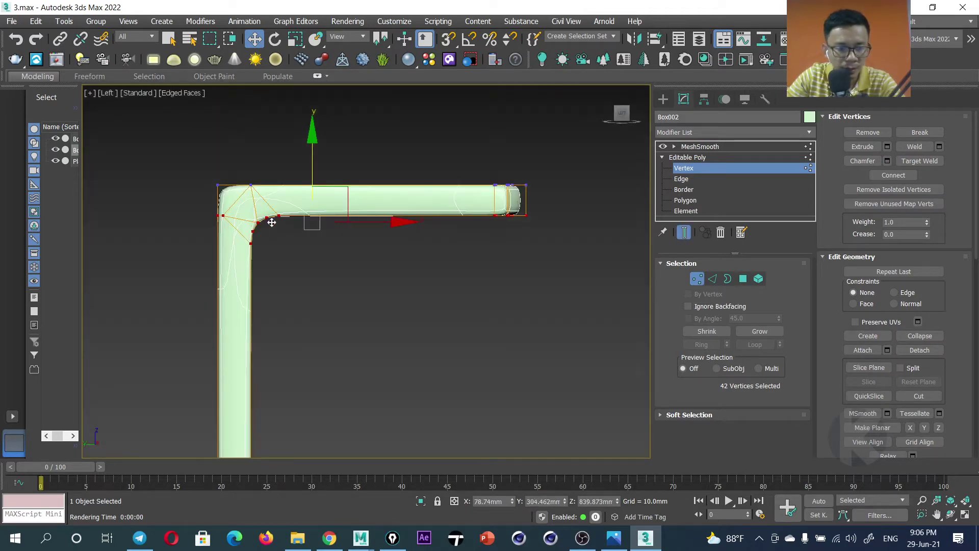
{"action": "scroll", "coordinate": [255, 199], "scroll_direction": "up", "scroll_amount": 5}
{"action": "scroll", "coordinate": [255, 198], "scroll_direction": "down", "scroll_amount": 3}
{"action": "scroll", "coordinate": [255, 198], "scroll_direction": "down", "scroll_amount": 3}
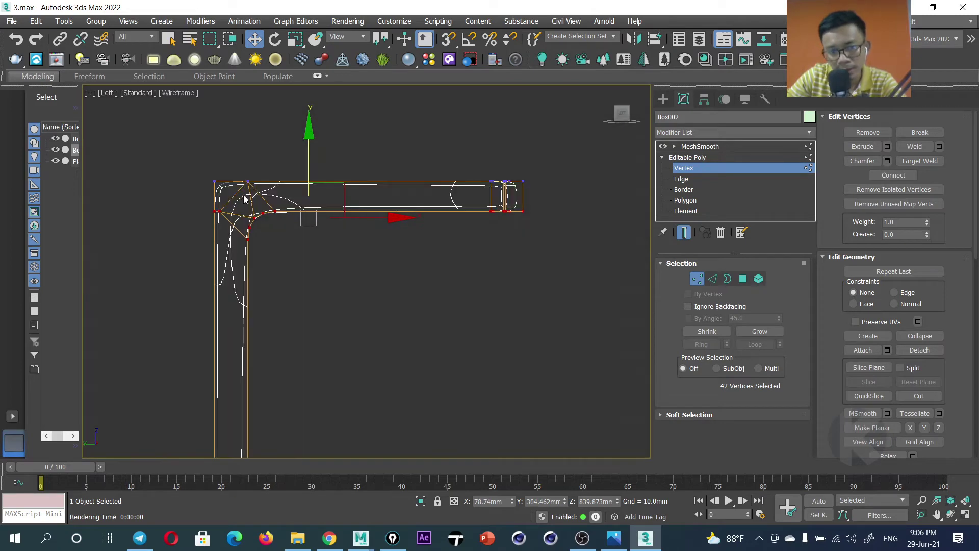
{"action": "scroll", "coordinate": [382, 218], "scroll_direction": "down", "scroll_amount": 4}
{"action": "scroll", "coordinate": [382, 218], "scroll_direction": "down", "scroll_amount": 2}
{"action": "scroll", "coordinate": [411, 331], "scroll_direction": "up", "scroll_amount": 5}
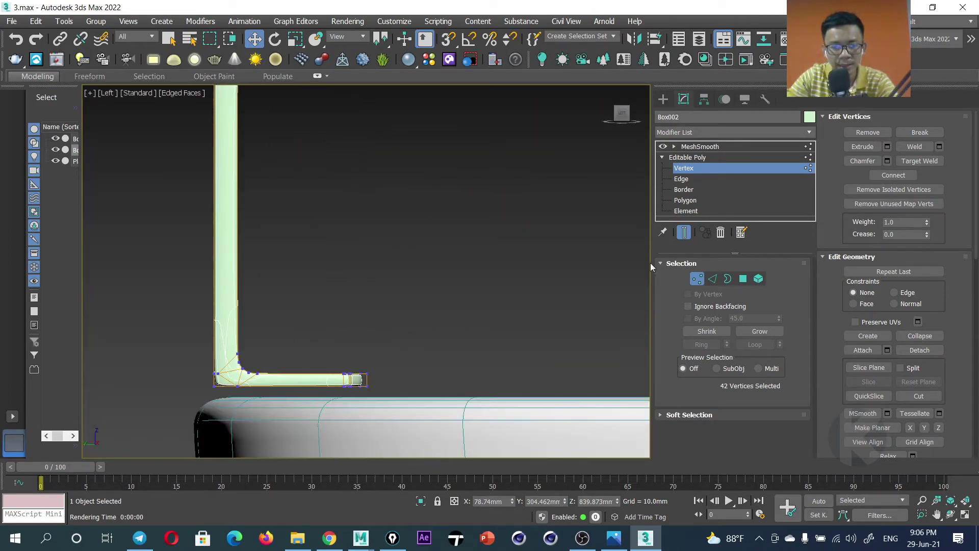
Move the whole faucet slightly down onto the tub rim and view the tub in wireframe Front view.
{"action": "left_click", "coordinate": [700, 278]}
{"action": "scroll", "coordinate": [378, 286], "scroll_direction": "down", "scroll_amount": 4}
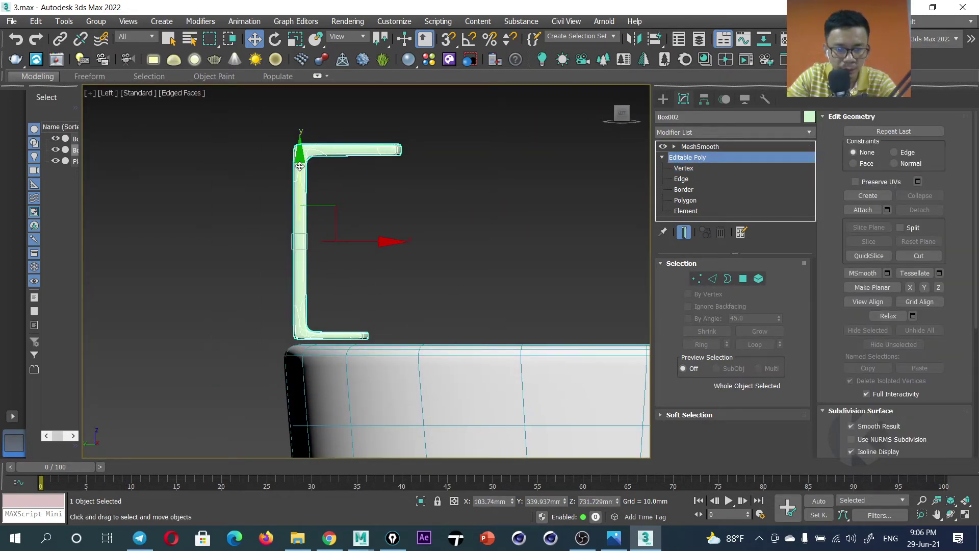
{"action": "left_click_drag", "start_coordinate": [300, 167], "coordinate": [299, 171]}
{"action": "middle_click_drag", "start_coordinate": [381, 260], "coordinate": [372, 256]}
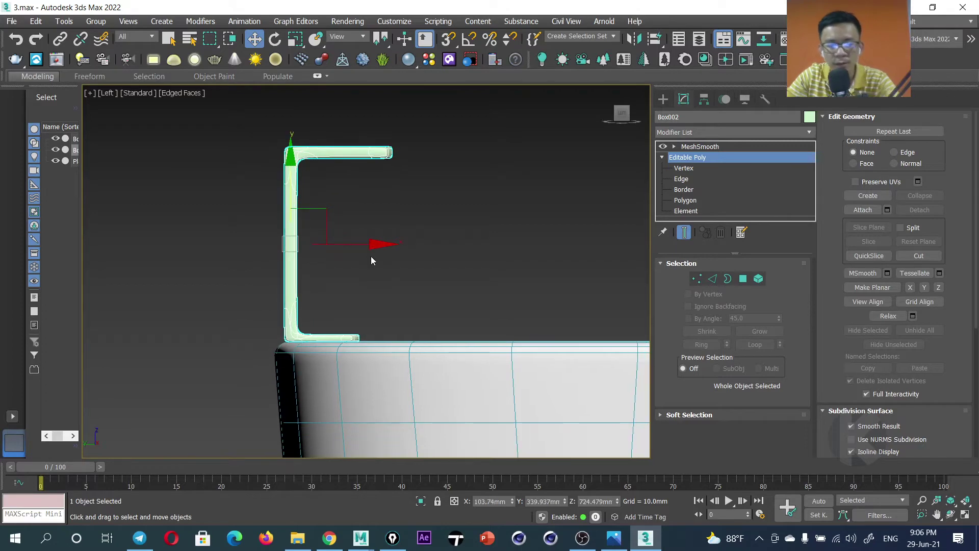
{"action": "left_click", "coordinate": [488, 207]}
{"action": "key", "text": "f"}
{"action": "scroll", "coordinate": [445, 232], "scroll_direction": "down", "scroll_amount": 5}
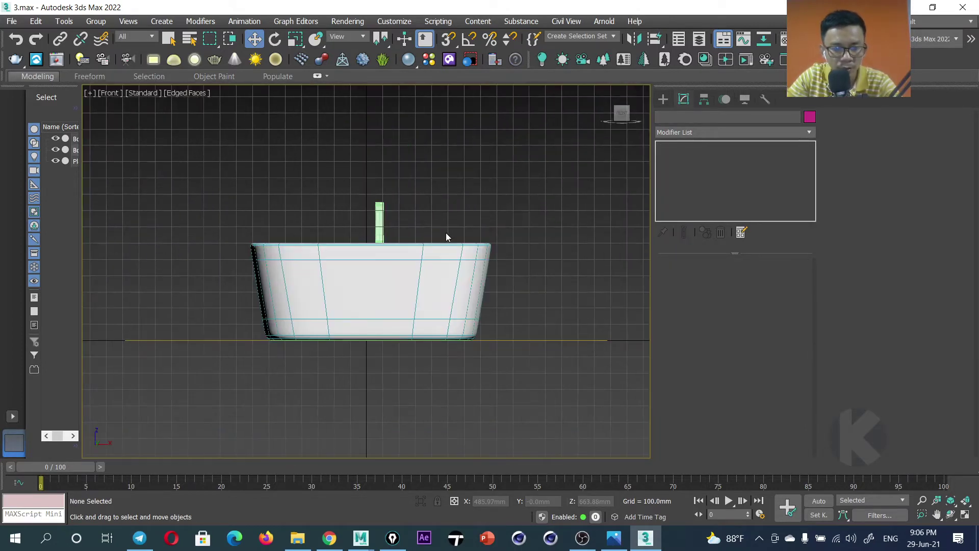
{"action": "key", "text": "F3"}
{"action": "scroll", "coordinate": [403, 244], "scroll_direction": "up", "scroll_amount": 4}
{"action": "middle_click_drag", "start_coordinate": [374, 252], "coordinate": [416, 248]}
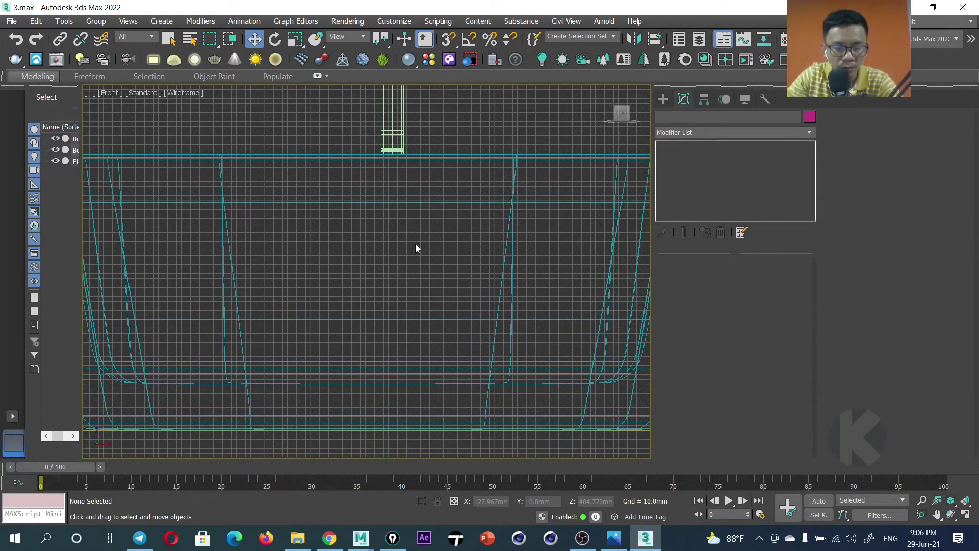
Hide the grid and draw a Standard Primitives cylinder inside the tub in the Front view.
{"action": "key", "text": "g"}
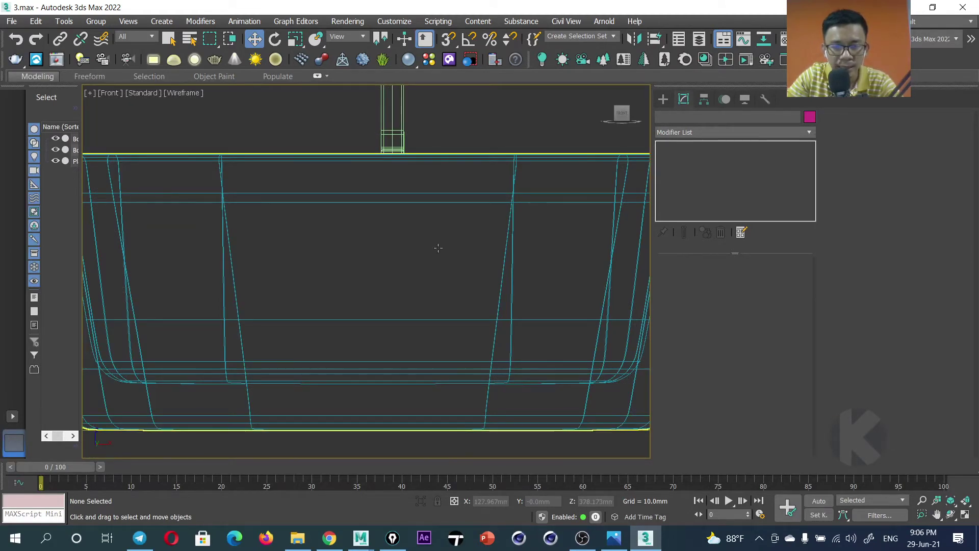
{"action": "left_click", "coordinate": [663, 99]}
{"action": "left_click", "coordinate": [693, 211]}
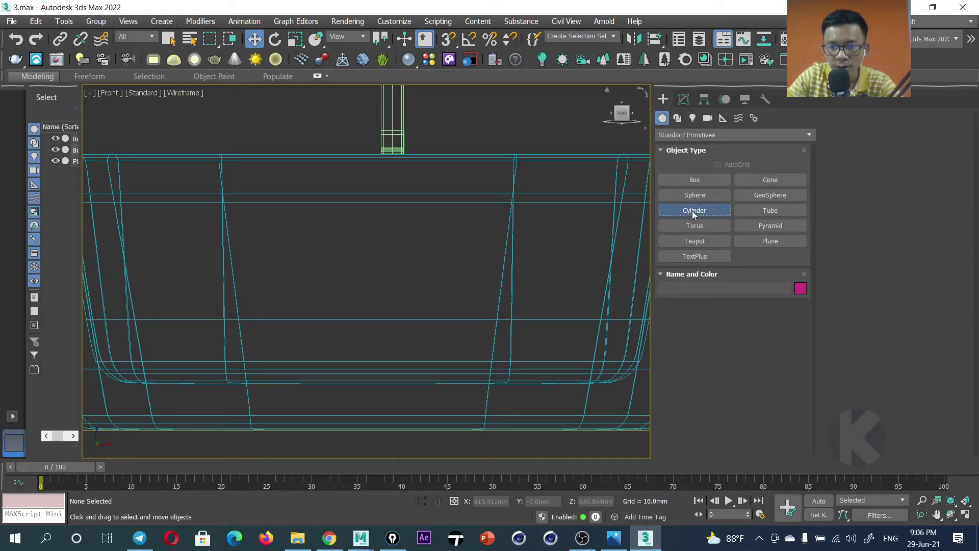
{"action": "left_click_drag", "start_coordinate": [392, 197], "coordinate": [406, 214]}
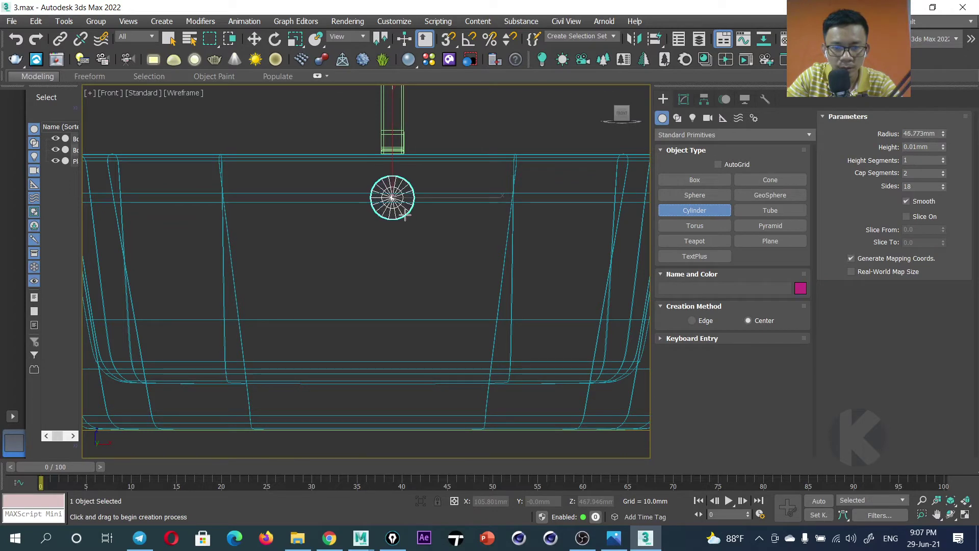
{"action": "right_click", "coordinate": [405, 175]}
{"action": "scroll", "coordinate": [413, 202], "scroll_direction": "up", "scroll_amount": 4}
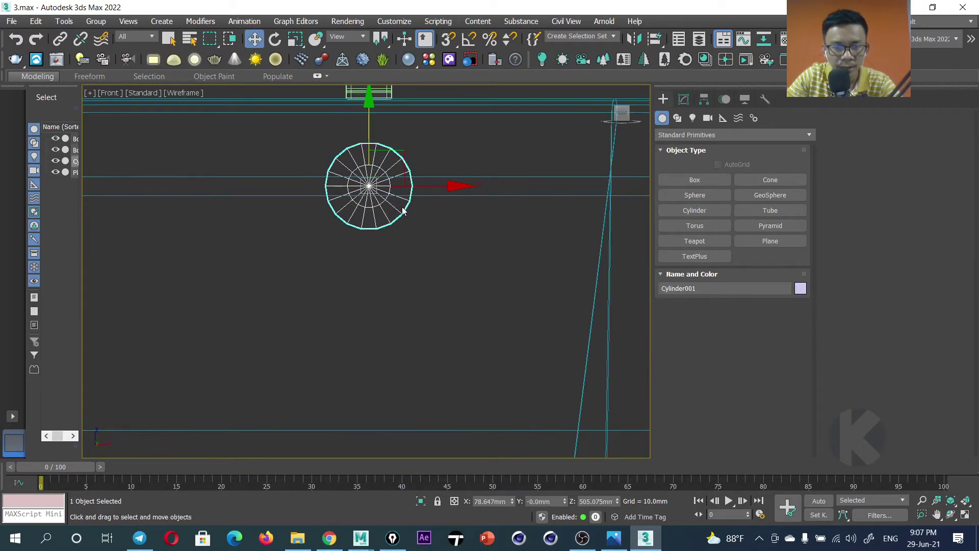
{"action": "middle_click_drag", "start_coordinate": [423, 193], "coordinate": [434, 220]}
Set the cylinder's radius to 30mm and height to 50mm.
{"action": "left_click", "coordinate": [684, 99]}
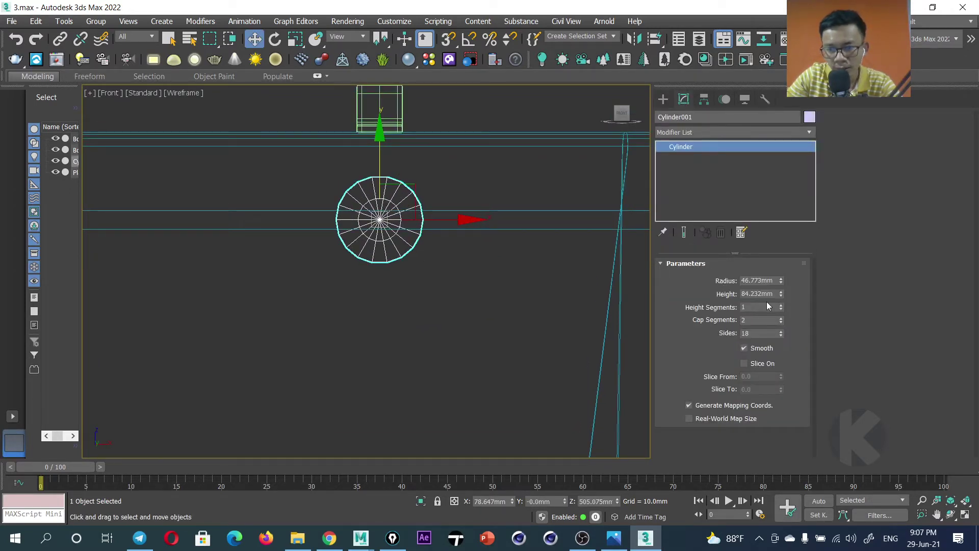
{"action": "left_click_drag", "start_coordinate": [780, 283], "coordinate": [774, 295]}
{"action": "type", "text": "3"}
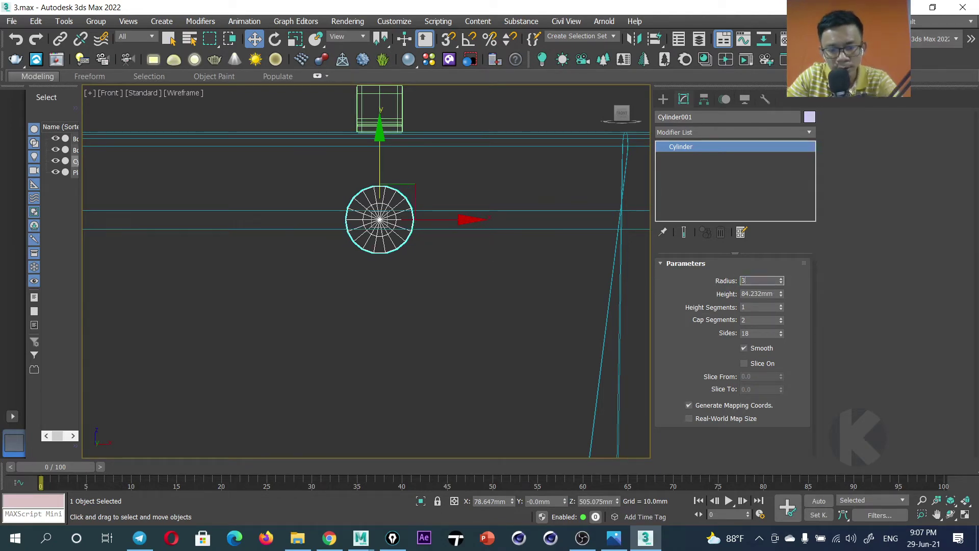
{"action": "type", "text": "0"}
{"action": "key", "text": "Return"}
{"action": "key", "text": "p"}
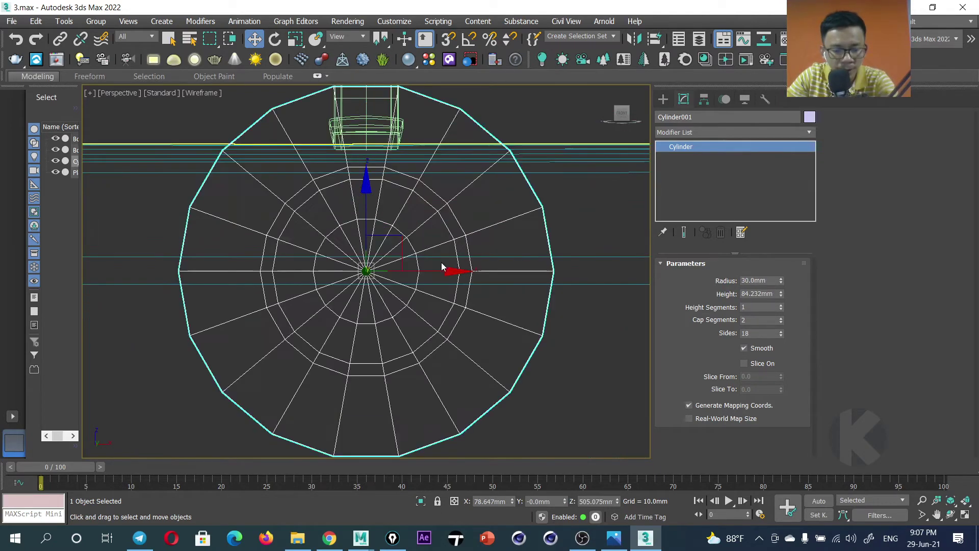
{"action": "scroll", "coordinate": [441, 262], "scroll_direction": "down", "scroll_amount": 5}
{"action": "key", "text": "F3"}
{"action": "mouse_move", "coordinate": [441, 263]}
{"action": "middle_mouse_down", "text": "alt"}
{"action": "mouse_move", "coordinate": [389, 277]}
{"action": "mouse_move", "coordinate": [422, 291]}
{"action": "middle_mouse_up", "text": "alt"}
{"action": "scroll", "coordinate": [390, 277], "scroll_direction": "up", "scroll_amount": 3}
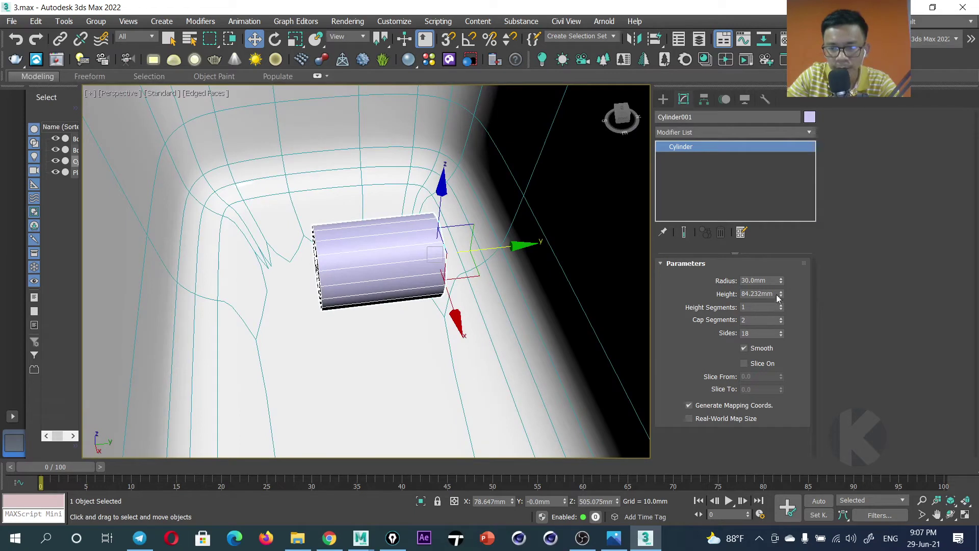
{"action": "type", "text": "50"}
{"action": "key", "text": "Return"}
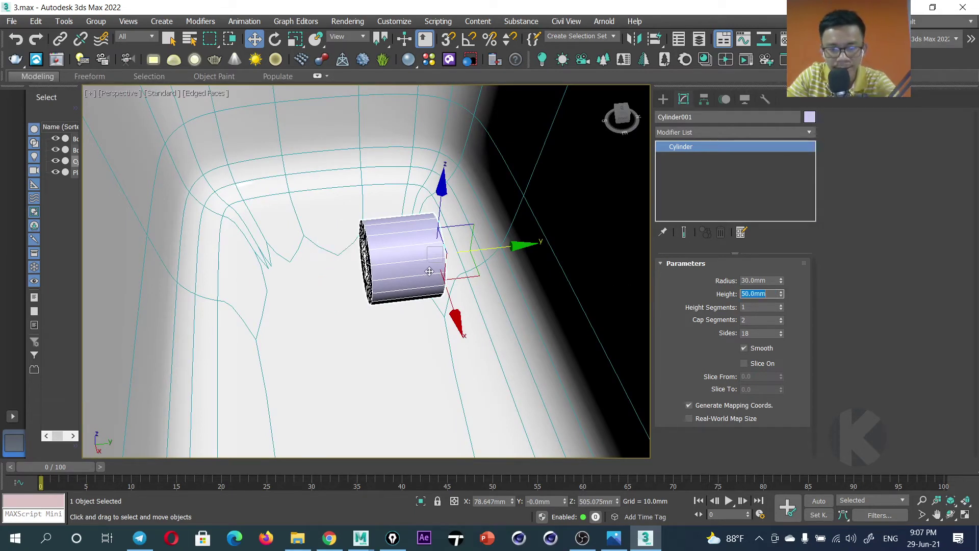
{"action": "right_click", "coordinate": [431, 269]}
{"action": "mouse_move", "coordinate": [459, 400]}
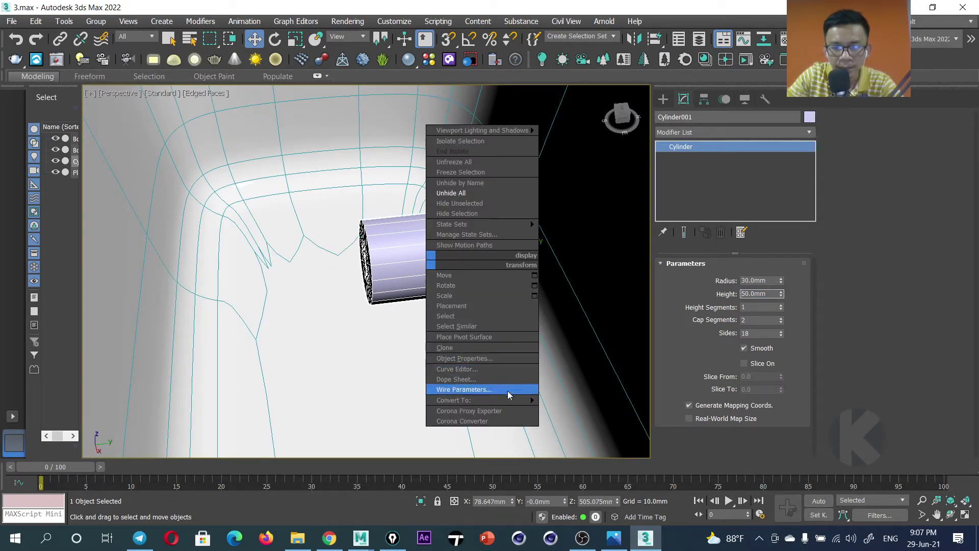
Convert the cylinder to Editable Poly and add one connecting edge loop around its sides.
{"action": "left_click", "coordinate": [619, 413]}
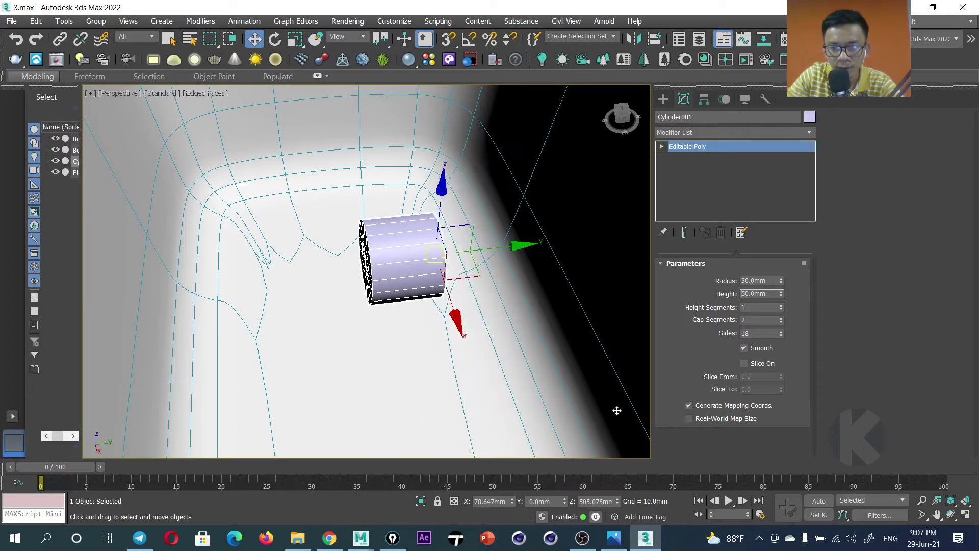
{"action": "left_click", "coordinate": [681, 168]}
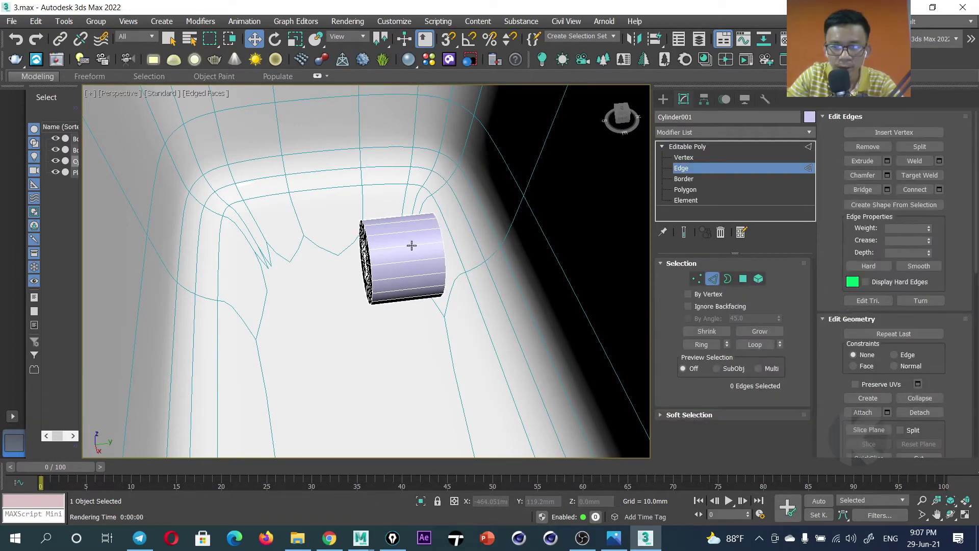
{"action": "left_click", "coordinate": [408, 232]}
{"action": "left_click", "coordinate": [700, 345]}
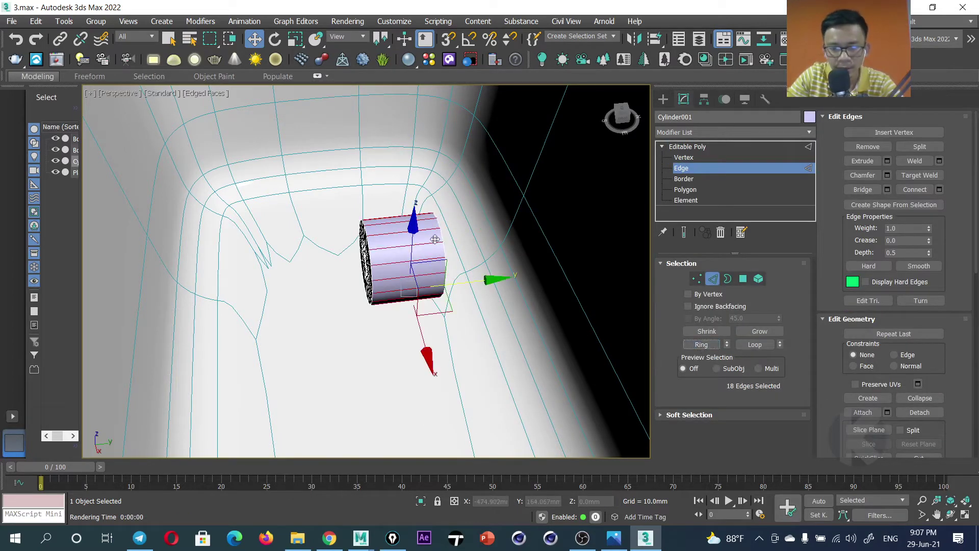
{"action": "right_click", "coordinate": [431, 236]}
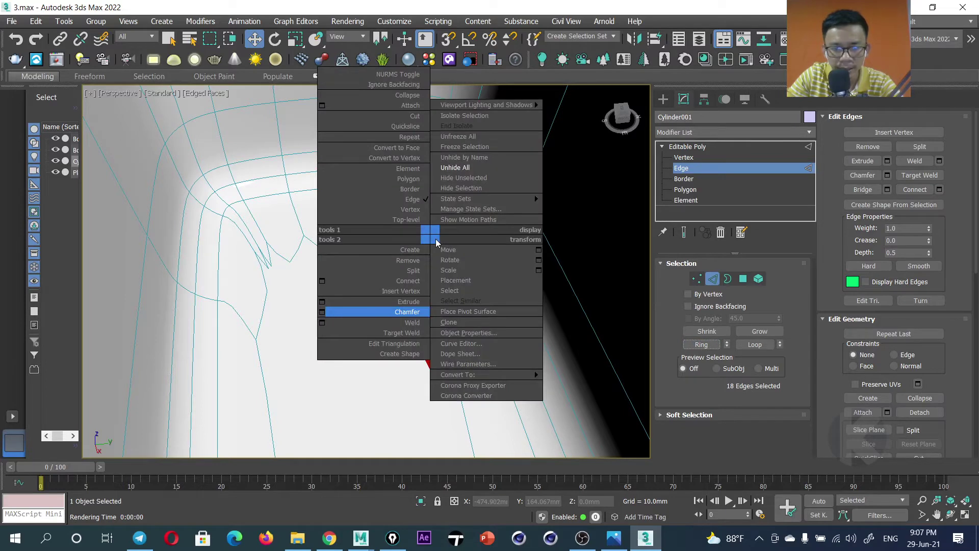
{"action": "left_click", "coordinate": [322, 281]}
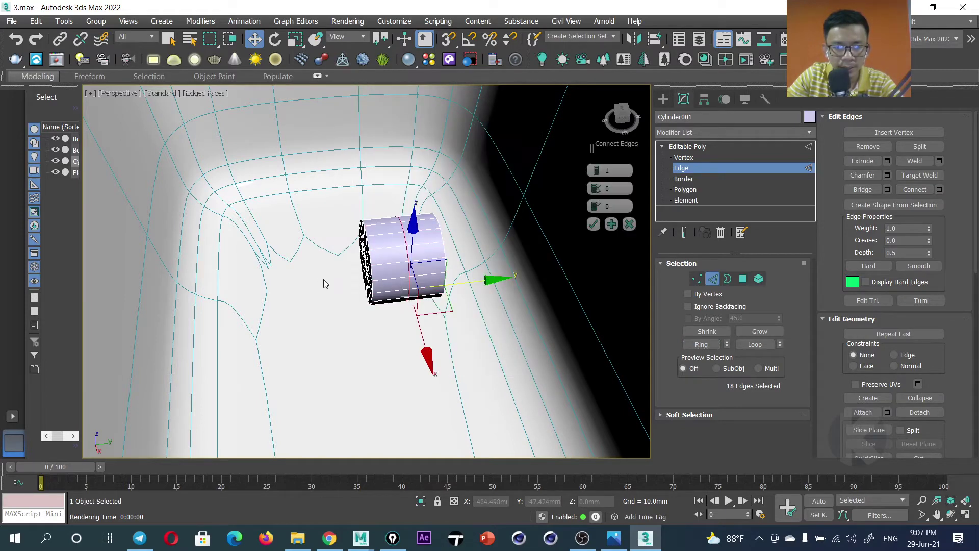
{"action": "left_click", "coordinate": [593, 224]}
{"action": "middle_click_drag", "start_coordinate": [561, 255], "coordinate": [464, 293], "text": "alt"}
Move the cylinder's end vertices along its axis and frame the cylinder in the view.
{"action": "left_click", "coordinate": [696, 280]}
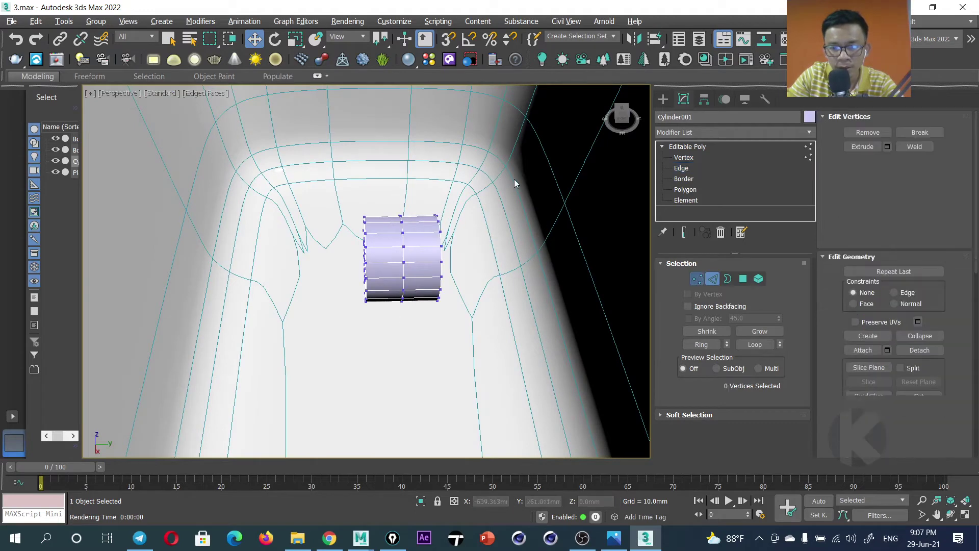
{"action": "middle_click_drag", "start_coordinate": [433, 271], "coordinate": [431, 269], "text": "alt"}
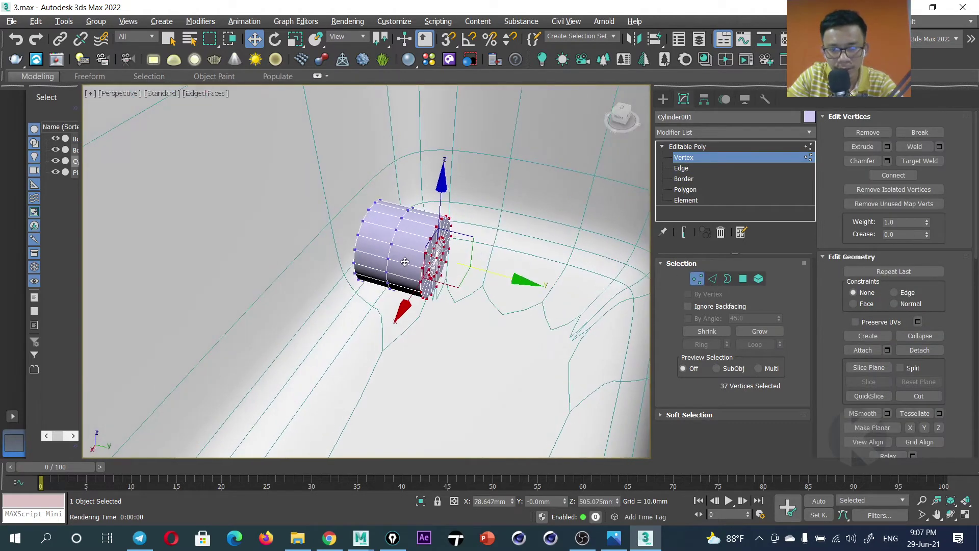
{"action": "left_click_drag", "start_coordinate": [512, 283], "coordinate": [498, 274]}
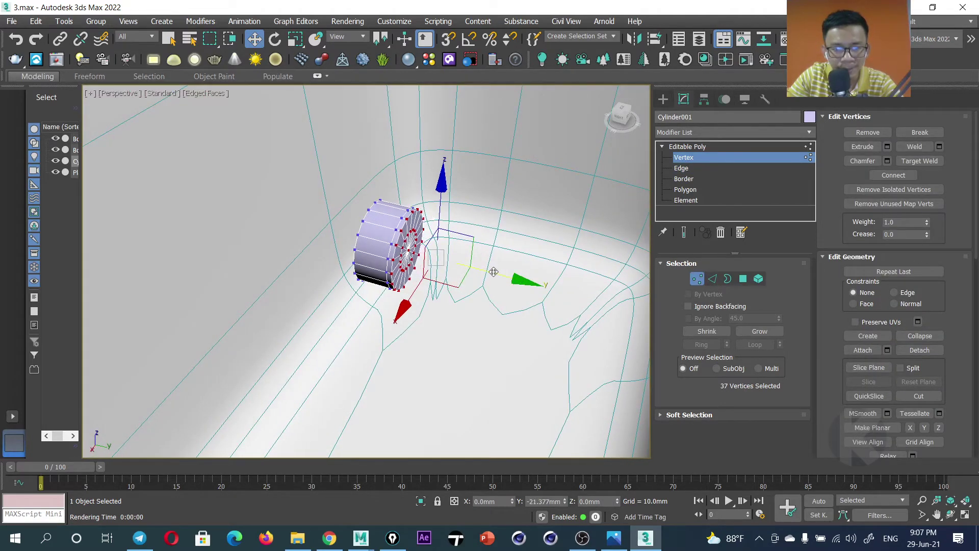
{"action": "mouse_move", "coordinate": [498, 273]}
{"action": "middle_mouse_down", "text": "alt"}
{"action": "mouse_move", "coordinate": [458, 265]}
{"action": "mouse_move", "coordinate": [510, 286]}
{"action": "middle_mouse_up", "text": "alt"}
{"action": "key", "text": "z"}
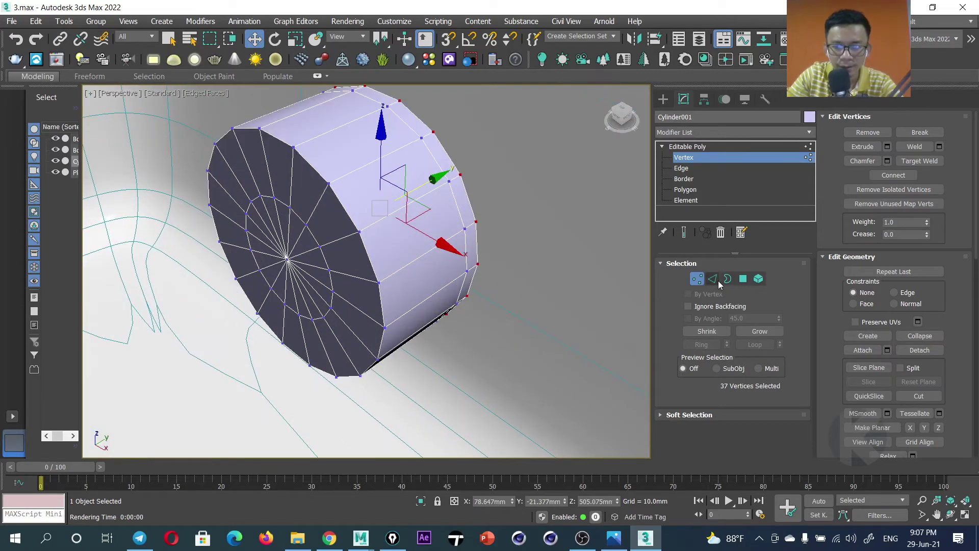
{"action": "left_click", "coordinate": [712, 278]}
{"action": "middle_click_drag", "start_coordinate": [439, 244], "coordinate": [462, 259], "text": "alt"}
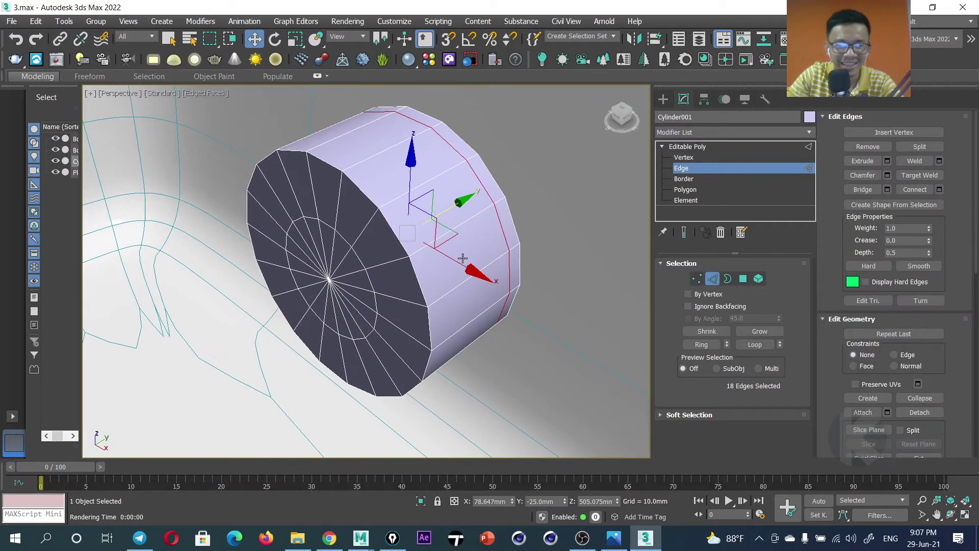
Chamfer the front cap's rim edge loop by about 5 mm with several segments.
{"action": "left_click", "coordinate": [364, 192]}
{"action": "left_click", "coordinate": [774, 345]}
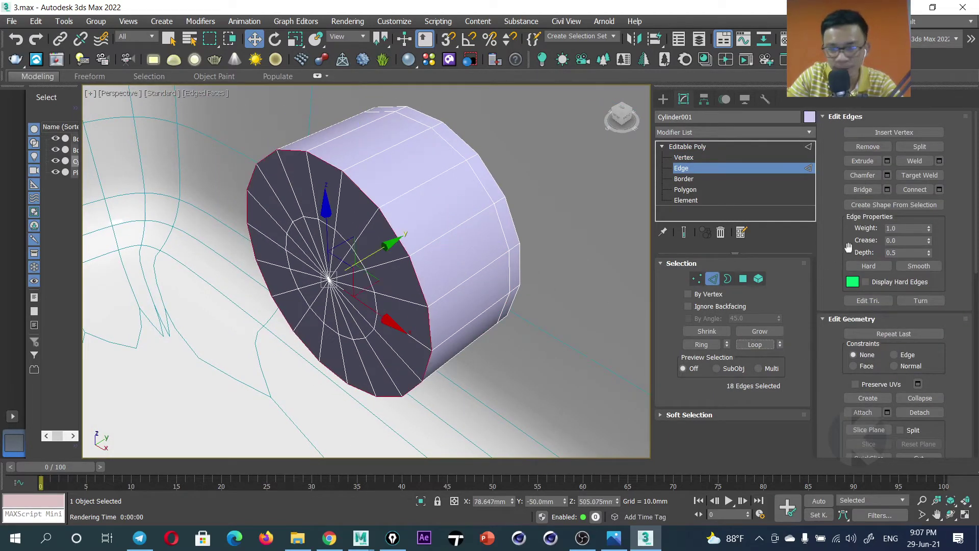
{"action": "left_click", "coordinate": [887, 178]}
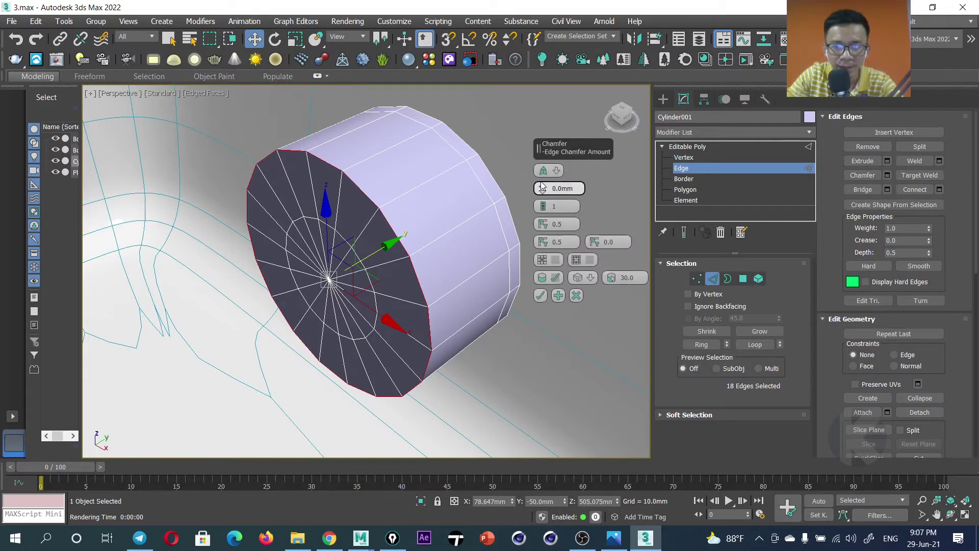
{"action": "left_click_drag", "start_coordinate": [542, 188], "coordinate": [543, 153]}
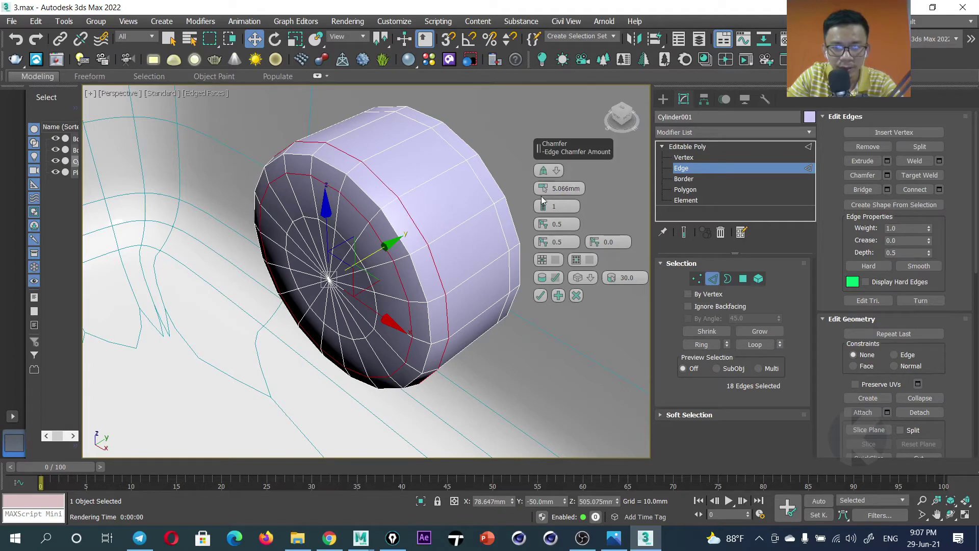
{"action": "left_click_drag", "start_coordinate": [543, 206], "coordinate": [543, 202]}
{"action": "left_click", "coordinate": [540, 295]}
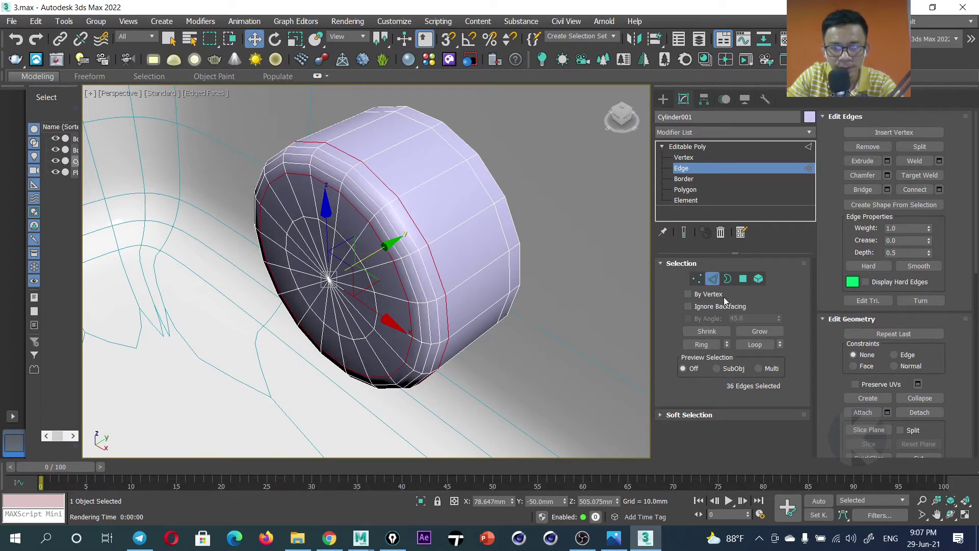
{"action": "key", "text": "2"}
{"action": "left_click", "coordinate": [689, 131]}
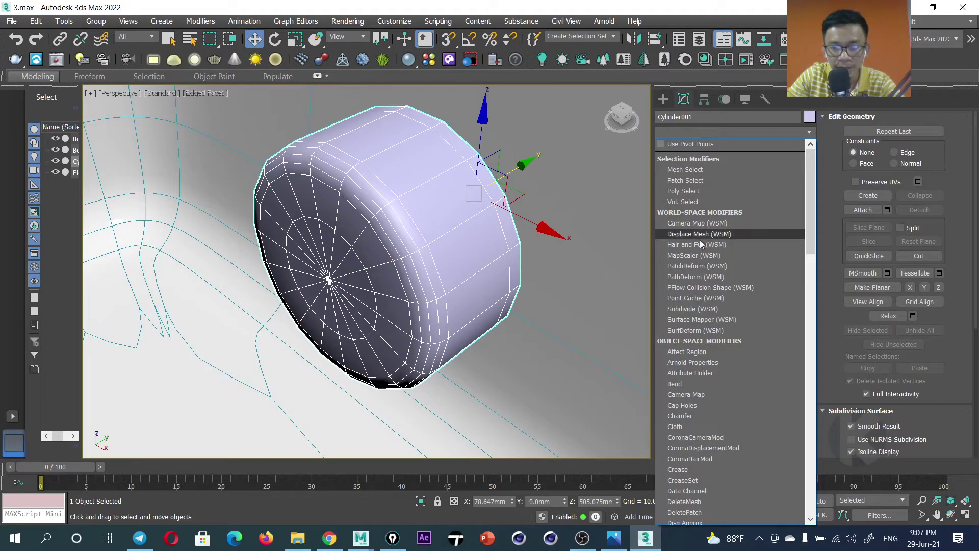
Apply a MeshSmooth modifier (NURMS, 1 iteration) to the cylinder.
{"action": "scroll", "coordinate": [701, 380], "scroll_direction": "down", "scroll_amount": 3}
{"action": "scroll", "coordinate": [704, 379], "scroll_direction": "down", "scroll_amount": 2}
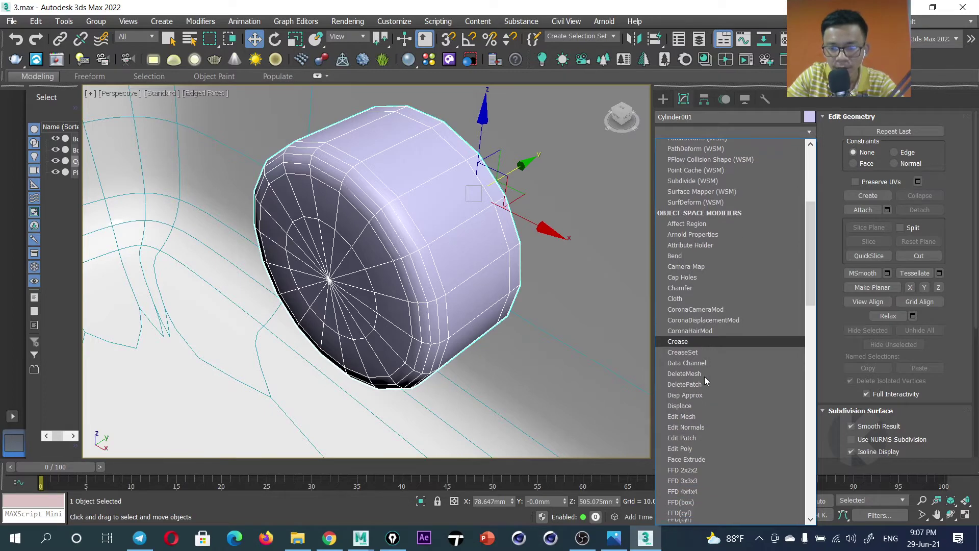
{"action": "scroll", "coordinate": [705, 379], "scroll_direction": "down", "scroll_amount": 2}
{"action": "scroll", "coordinate": [705, 380], "scroll_direction": "down", "scroll_amount": 1}
{"action": "scroll", "coordinate": [705, 380], "scroll_direction": "down", "scroll_amount": 3}
{"action": "scroll", "coordinate": [704, 379], "scroll_direction": "down", "scroll_amount": 1}
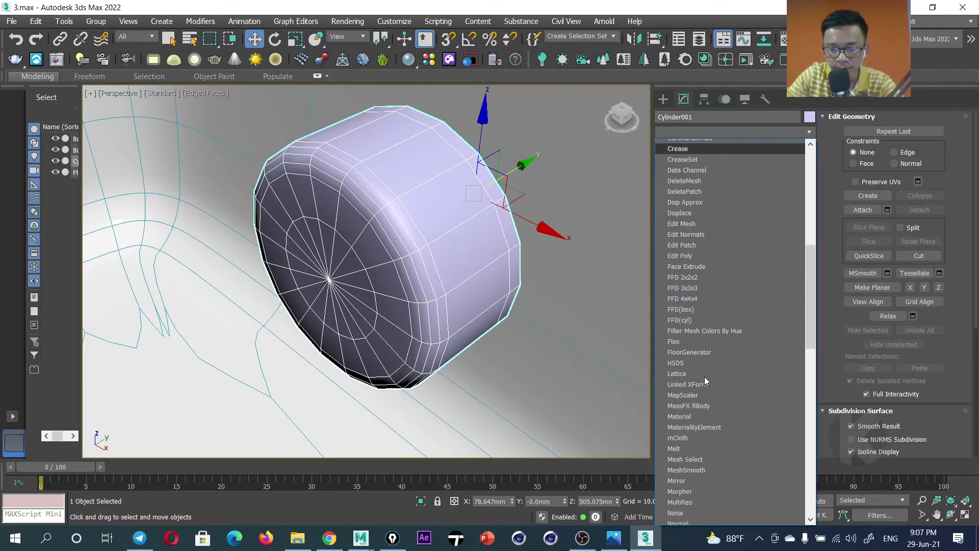
{"action": "scroll", "coordinate": [705, 380], "scroll_direction": "down", "scroll_amount": 1}
{"action": "left_click", "coordinate": [686, 443]}
Move the cylinder along Y onto the tub wall just below the faucet.
{"action": "scroll", "coordinate": [458, 269], "scroll_direction": "down", "scroll_amount": 3}
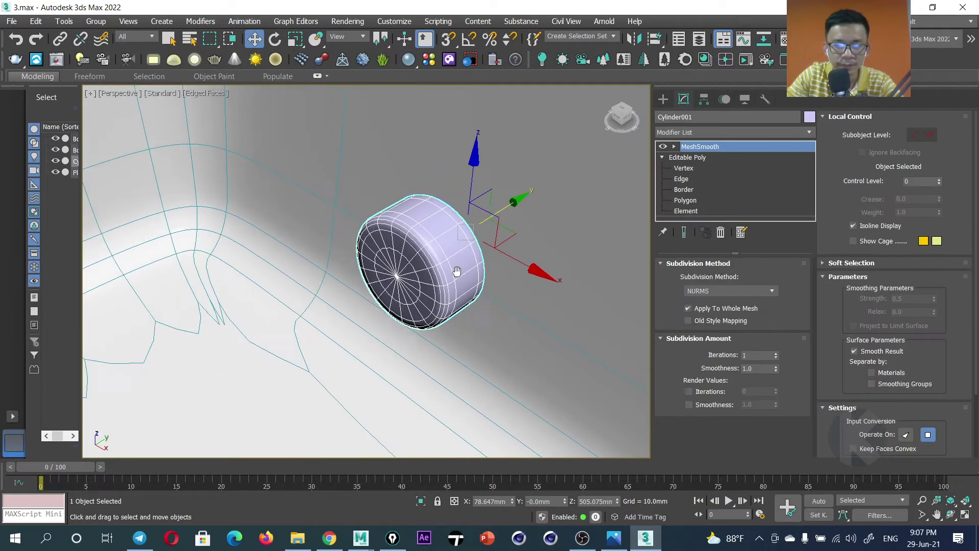
{"action": "scroll", "coordinate": [464, 265], "scroll_direction": "down", "scroll_amount": 1}
{"action": "scroll", "coordinate": [480, 258], "scroll_direction": "down", "scroll_amount": 3}
{"action": "left_click_drag", "start_coordinate": [487, 253], "coordinate": [589, 213]}
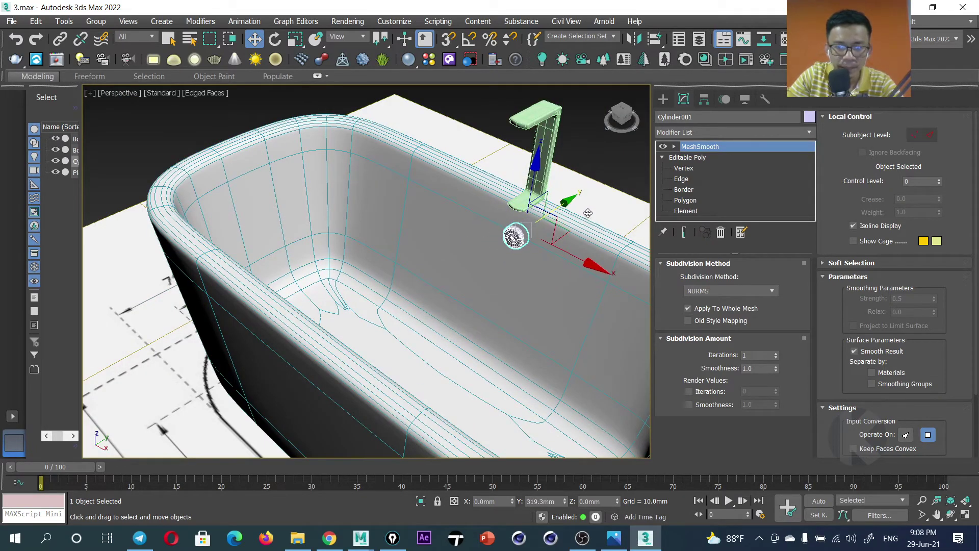
{"action": "scroll", "coordinate": [540, 230], "scroll_direction": "up", "scroll_amount": 2}
{"action": "scroll", "coordinate": [520, 242], "scroll_direction": "up", "scroll_amount": 1}
{"action": "scroll", "coordinate": [518, 245], "scroll_direction": "up", "scroll_amount": 1}
{"action": "scroll", "coordinate": [518, 246], "scroll_direction": "up", "scroll_amount": 1}
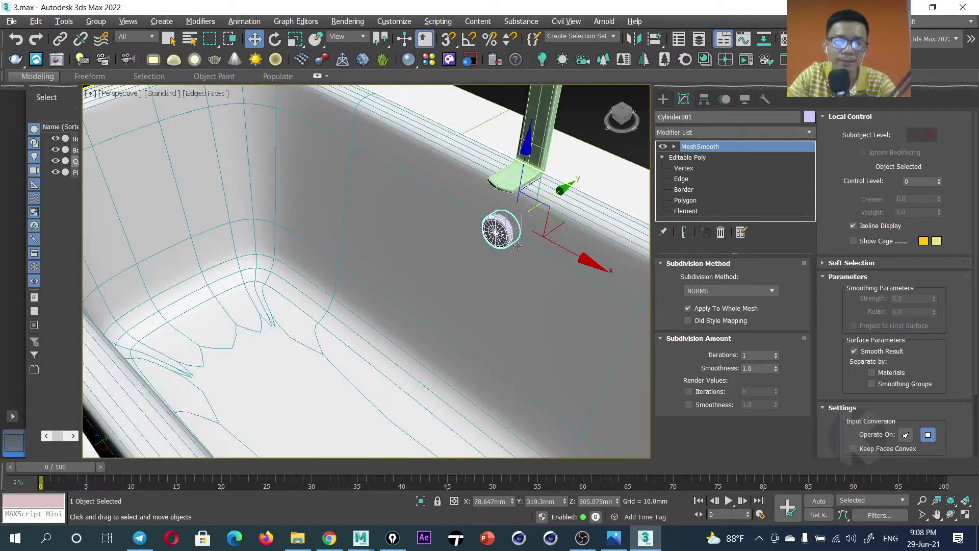
{"action": "middle_click_drag", "start_coordinate": [518, 246], "coordinate": [502, 281], "text": "alt"}
{"action": "key", "text": "F4"}
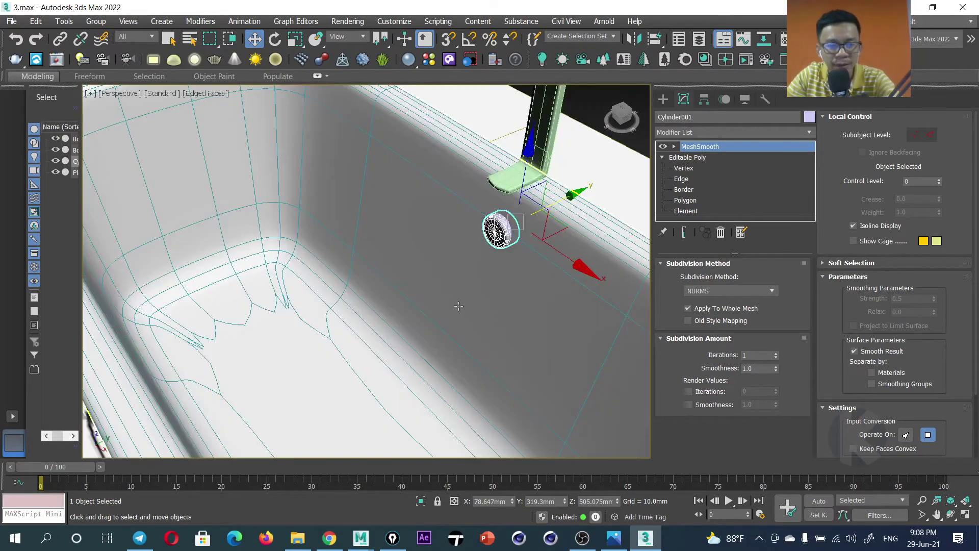
{"action": "mouse_move", "coordinate": [394, 313]}
{"action": "middle_mouse_down", "text": "alt"}
{"action": "mouse_move", "coordinate": [415, 321]}
{"action": "mouse_move", "coordinate": [438, 298]}
{"action": "middle_mouse_up", "text": "alt"}
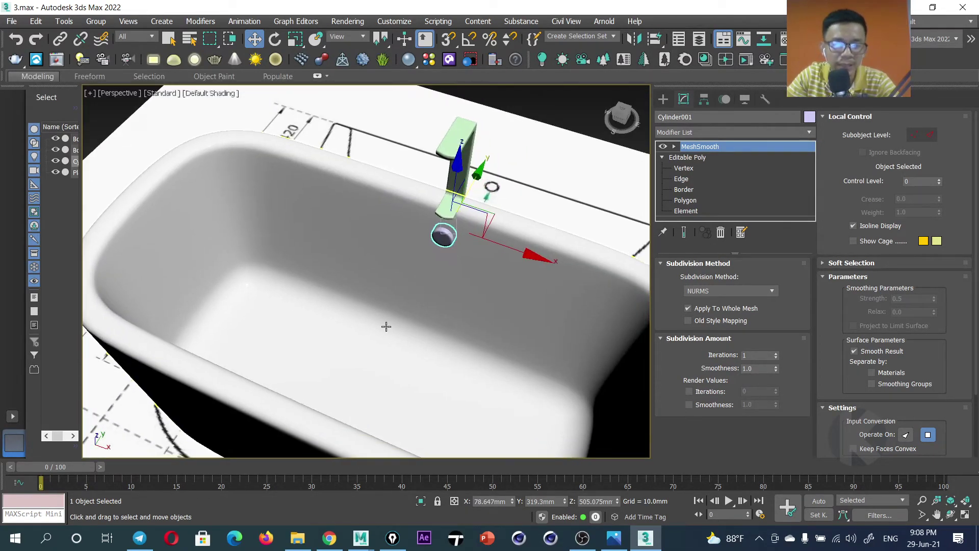
Select the tub Box001, hide its MeshSmooth result, and enter Edit Poly edge mode.
{"action": "left_click", "coordinate": [422, 328]}
{"action": "key", "text": "F3"}
{"action": "scroll", "coordinate": [399, 345], "scroll_direction": "up", "scroll_amount": 2}
{"action": "key", "text": "F3"}
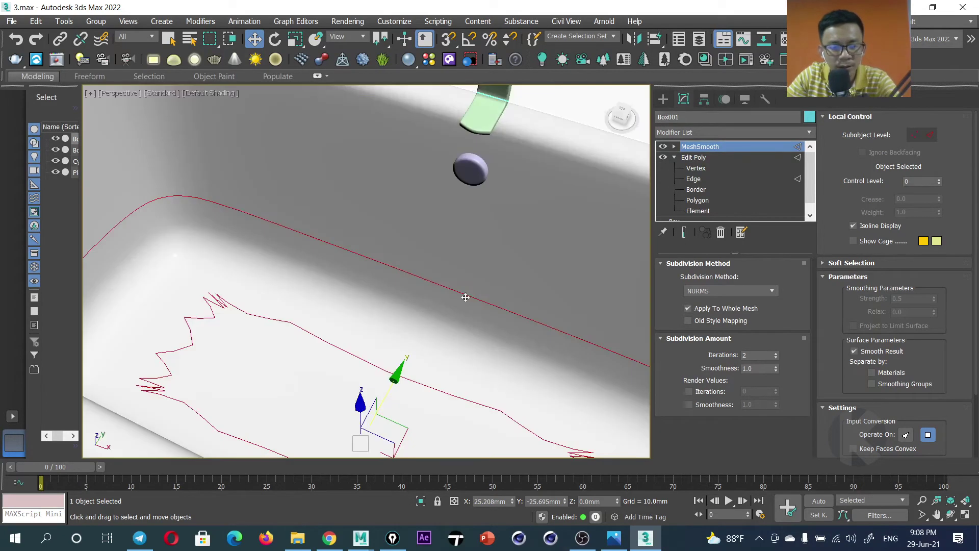
{"action": "left_click", "coordinate": [662, 147]}
{"action": "middle_click_drag", "start_coordinate": [448, 270], "coordinate": [454, 271], "text": "alt"}
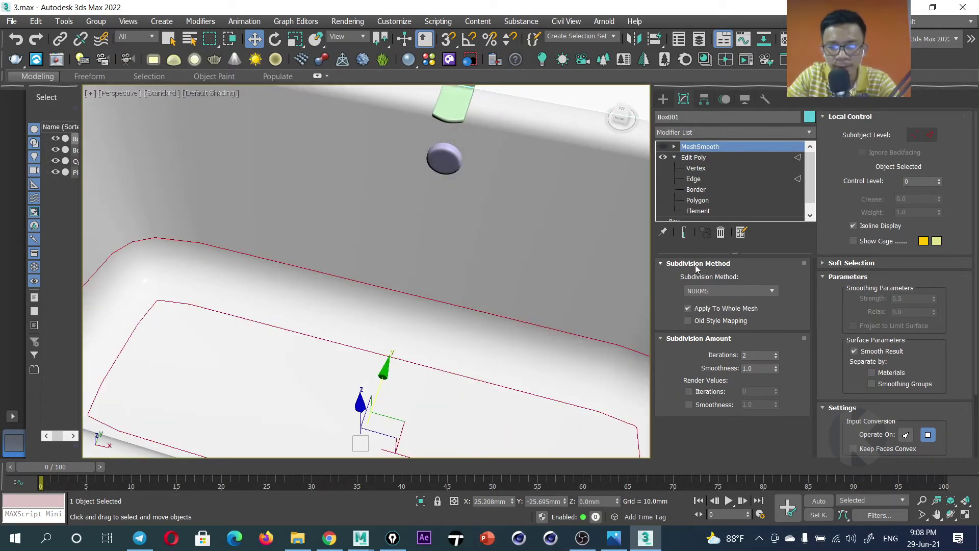
{"action": "left_click", "coordinate": [694, 157]}
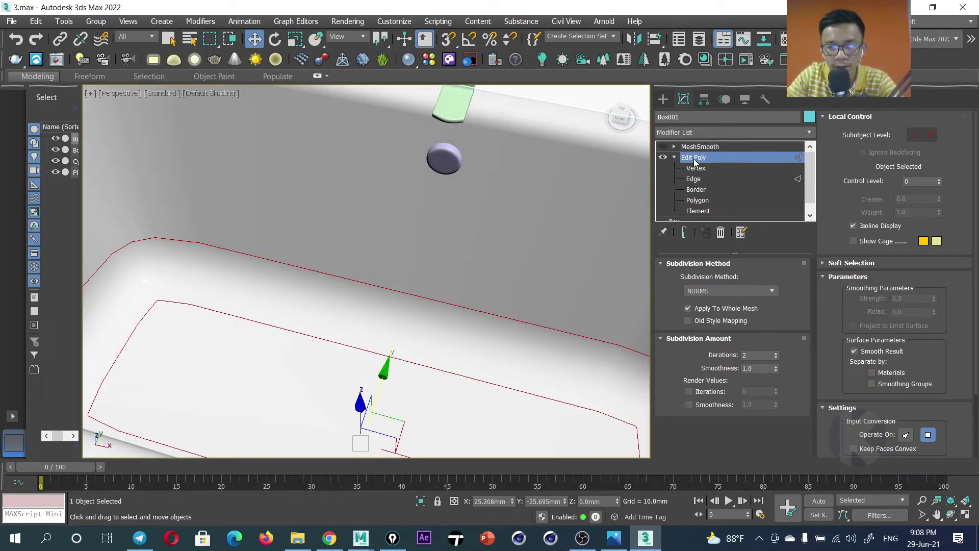
{"action": "left_click", "coordinate": [693, 178]}
{"action": "key", "text": "F4"}
In a see-through top view, pick an edge on the faucet side and select its ring.
{"action": "middle_click_drag", "start_coordinate": [495, 335], "coordinate": [422, 324], "text": "alt"}
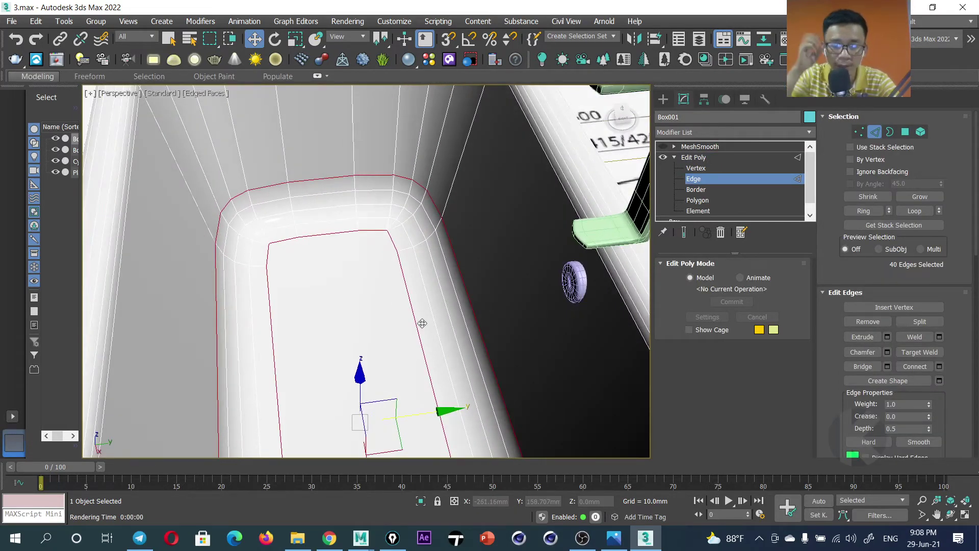
{"action": "middle_click_drag", "start_coordinate": [451, 330], "coordinate": [463, 337], "text": "alt"}
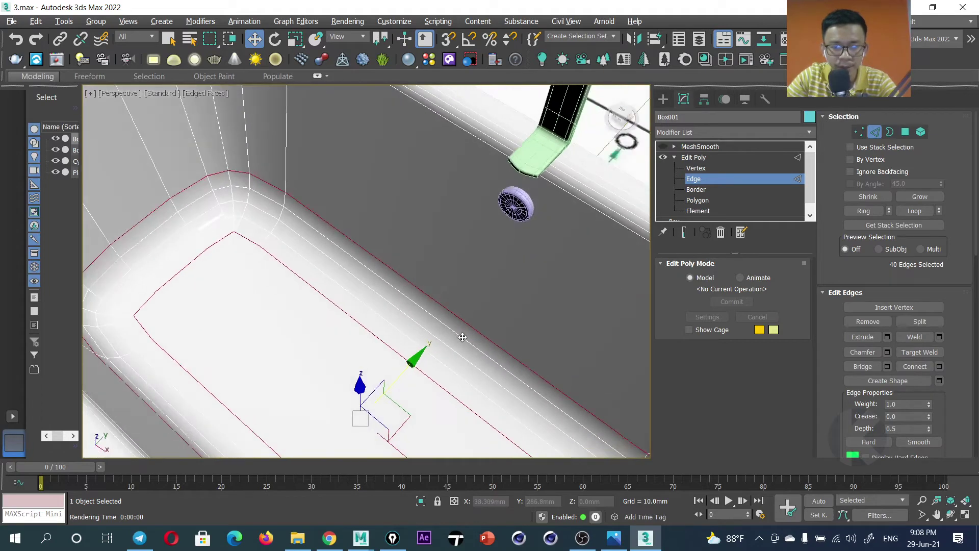
{"action": "key", "text": "t"}
{"action": "key", "text": "F3"}
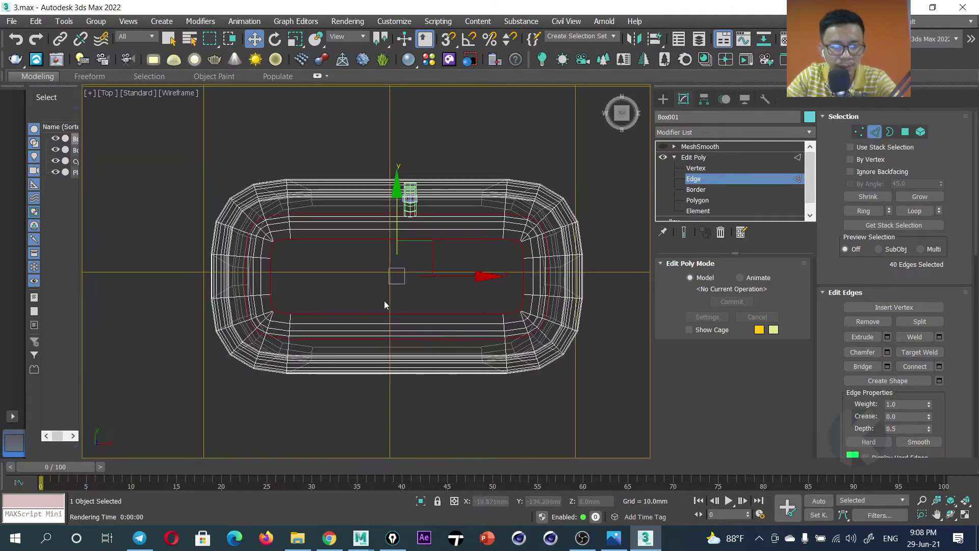
{"action": "scroll", "coordinate": [384, 301], "scroll_direction": "up", "scroll_amount": 3}
{"action": "key", "text": "F3"}
{"action": "scroll", "coordinate": [384, 293], "scroll_direction": "down", "scroll_amount": 3}
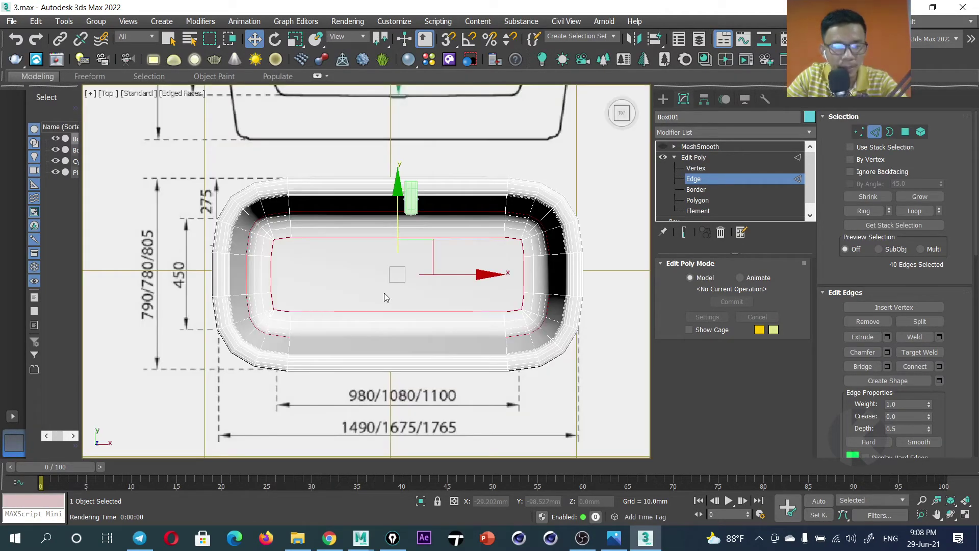
{"action": "key", "text": "alt+x"}
{"action": "scroll", "coordinate": [403, 245], "scroll_direction": "up", "scroll_amount": 4}
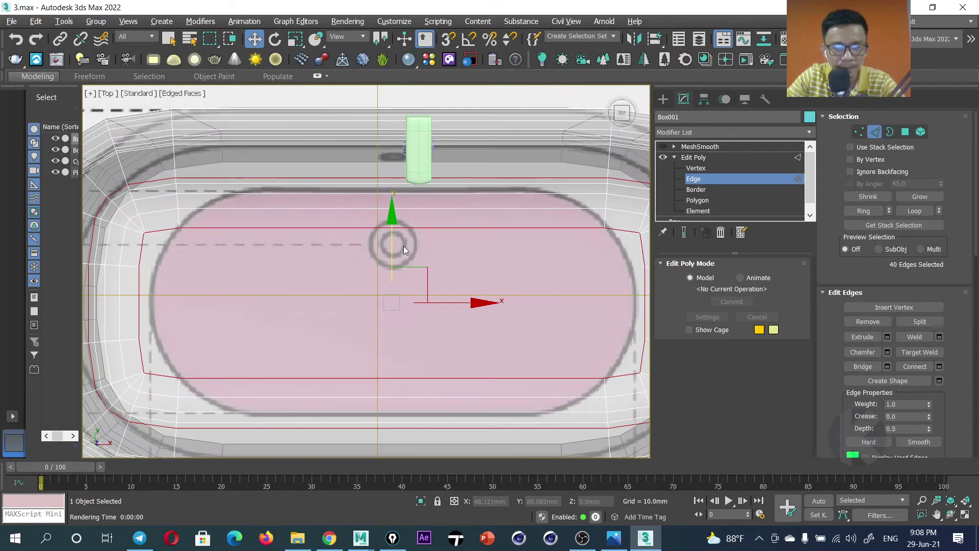
{"action": "scroll", "coordinate": [537, 255], "scroll_direction": "down", "scroll_amount": 2}
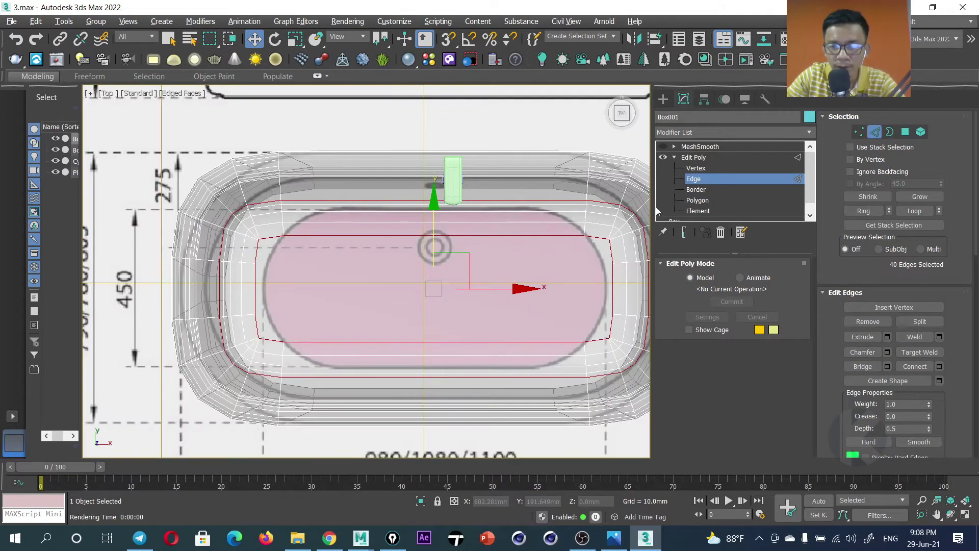
{"action": "left_click", "coordinate": [507, 202]}
{"action": "left_click", "coordinate": [863, 211]}
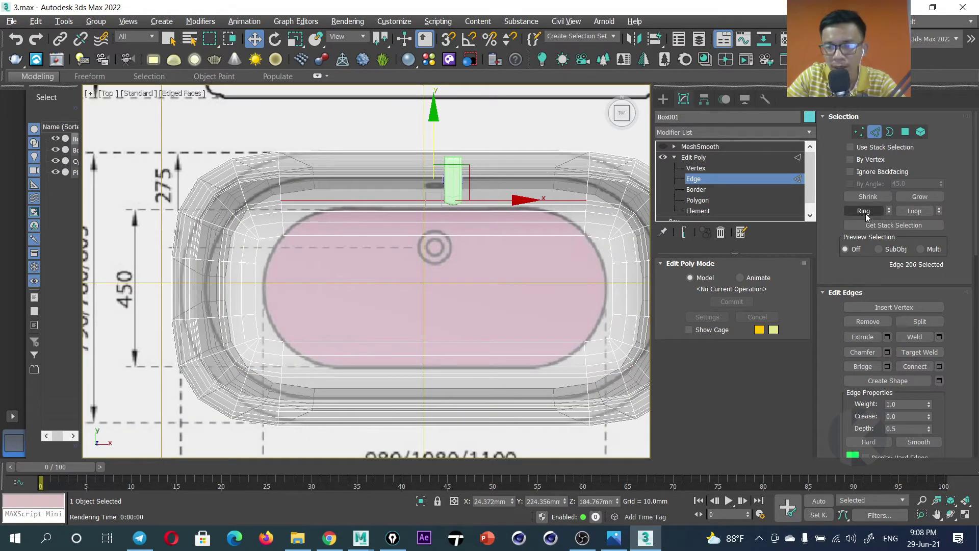
Add the opposite edge ring and connect them with two edges pinched tightly around the faucet.
{"action": "scroll", "coordinate": [460, 273], "scroll_direction": "down", "scroll_amount": 2}
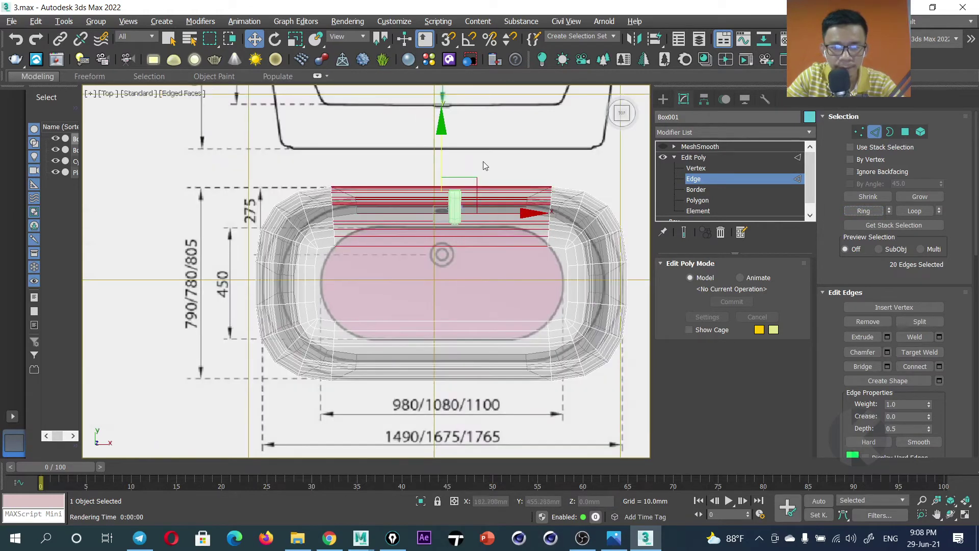
{"action": "left_click_drag", "start_coordinate": [435, 450], "coordinate": [436, 319], "text": "ctrl"}
{"action": "scroll", "coordinate": [442, 292], "scroll_direction": "up", "scroll_amount": 2}
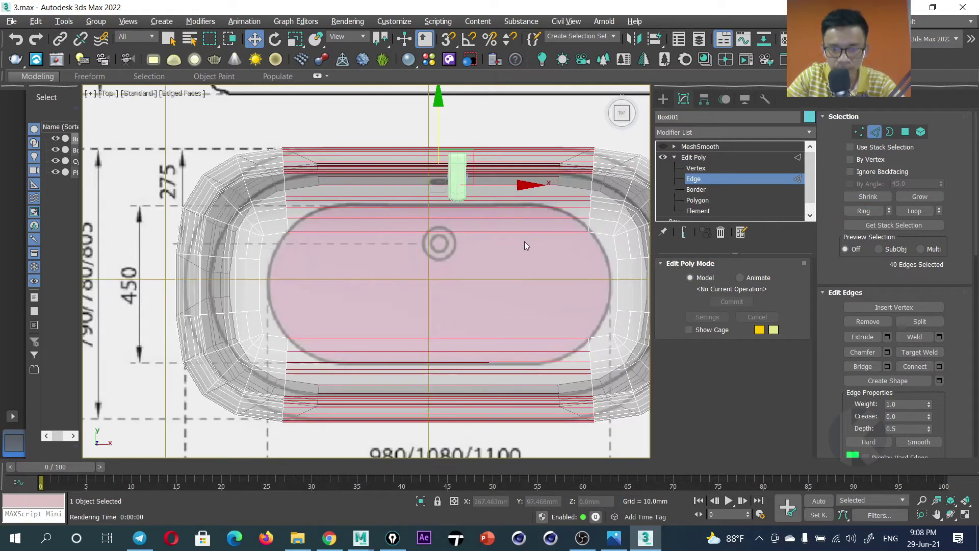
{"action": "right_click", "coordinate": [521, 239]}
{"action": "left_click", "coordinate": [412, 284]}
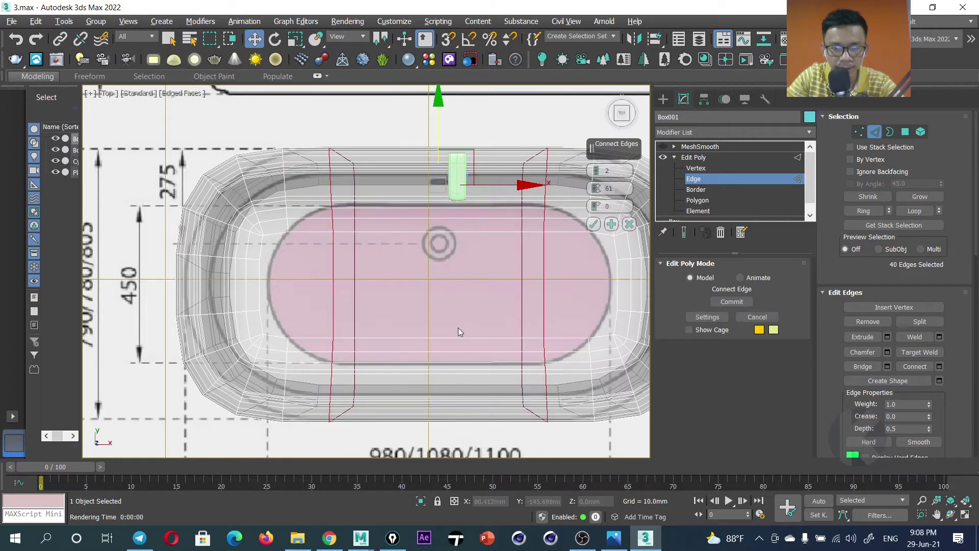
{"action": "left_click", "coordinate": [598, 173]}
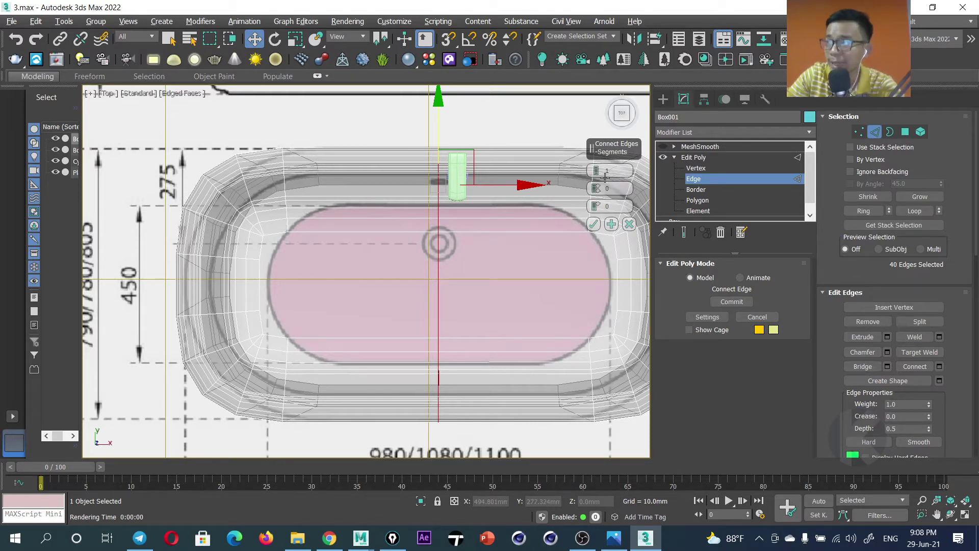
{"action": "left_click", "coordinate": [596, 170]}
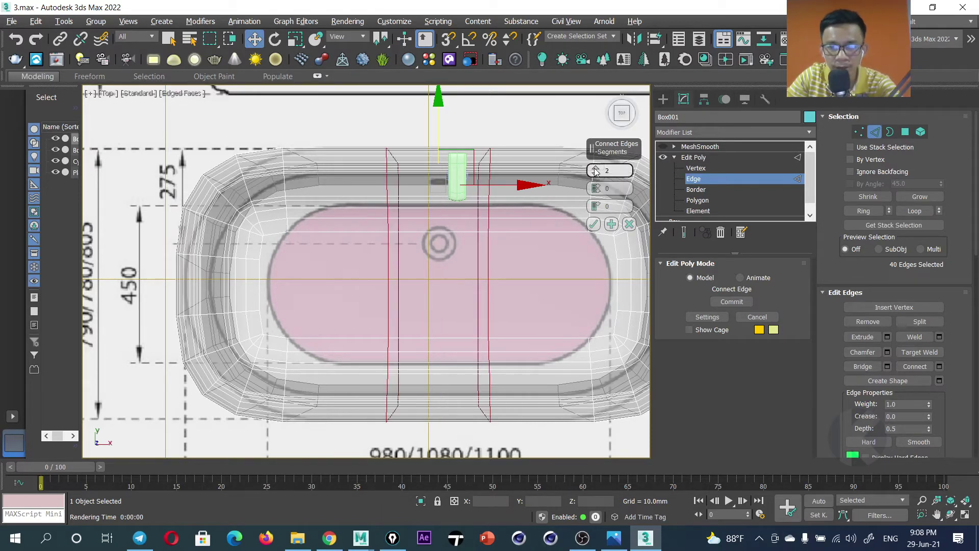
{"action": "mouse_move", "coordinate": [596, 197]}
{"action": "left_mouse_down"}
{"action": "mouse_move", "coordinate": [590, 317]}
{"action": "mouse_move", "coordinate": [574, 313]}
{"action": "left_mouse_up"}
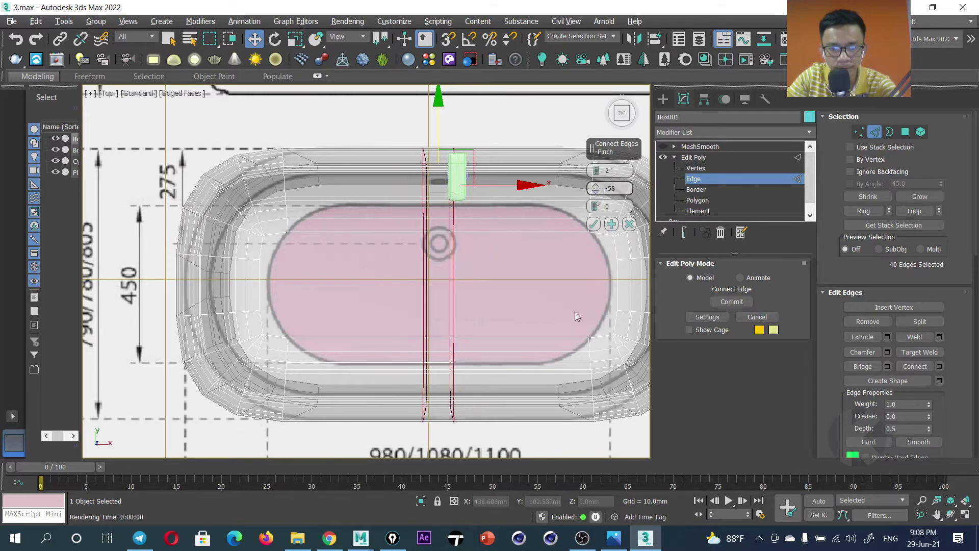
{"action": "left_click", "coordinate": [594, 224]}
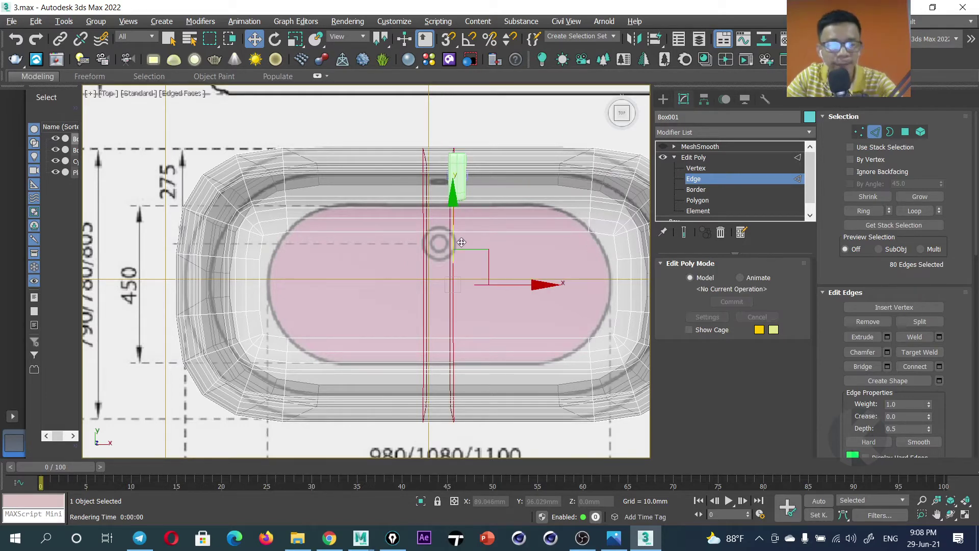
Turn See-Through off so the bathtub displays opaque again.
{"action": "key", "text": "alt+x"}
{"action": "key", "text": "alt+x"}
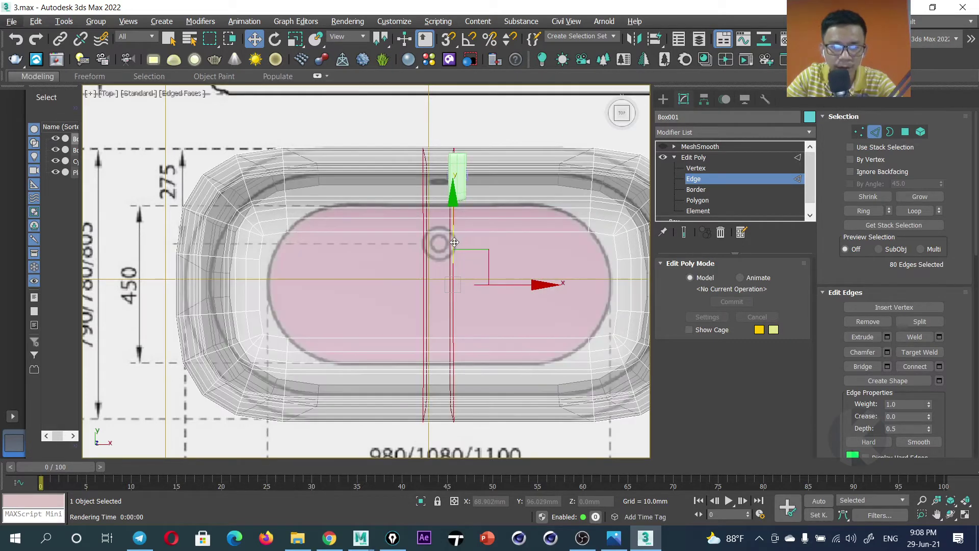
{"action": "scroll", "coordinate": [455, 242], "scroll_direction": "up", "scroll_amount": 2}
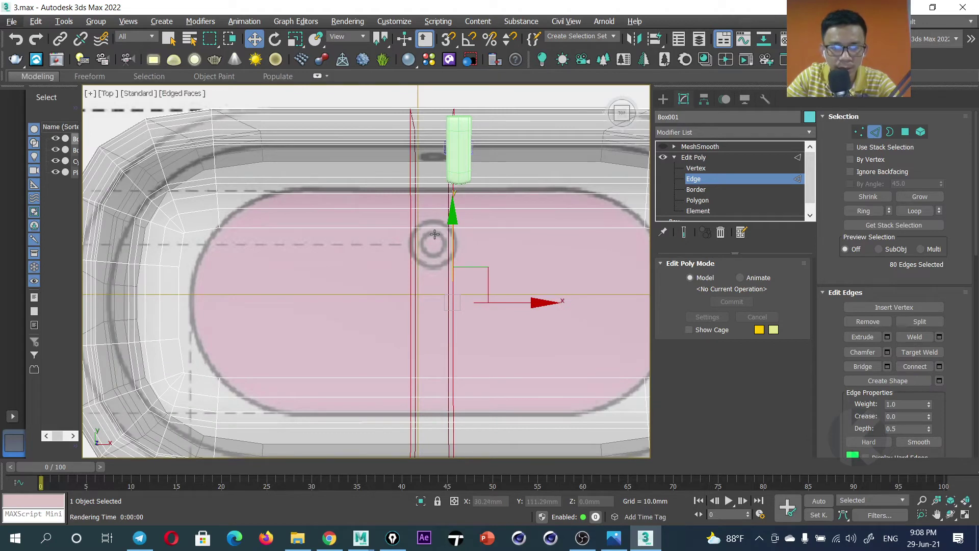
{"action": "key", "text": "alt+x"}
Select floor polygon 331 and move it to sit centred over the drawn drain circle.
{"action": "left_click", "coordinate": [697, 200]}
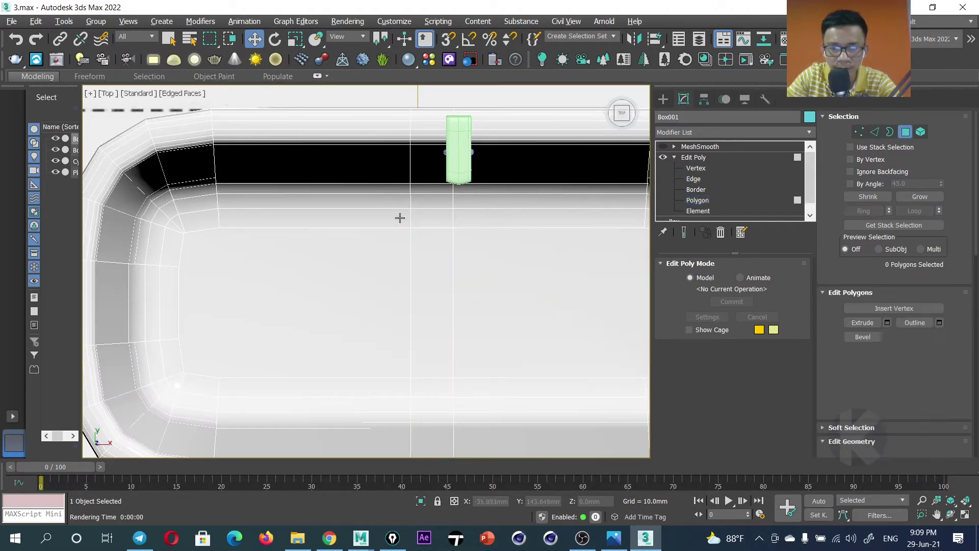
{"action": "left_click", "coordinate": [427, 219]}
{"action": "key", "text": "alt+x"}
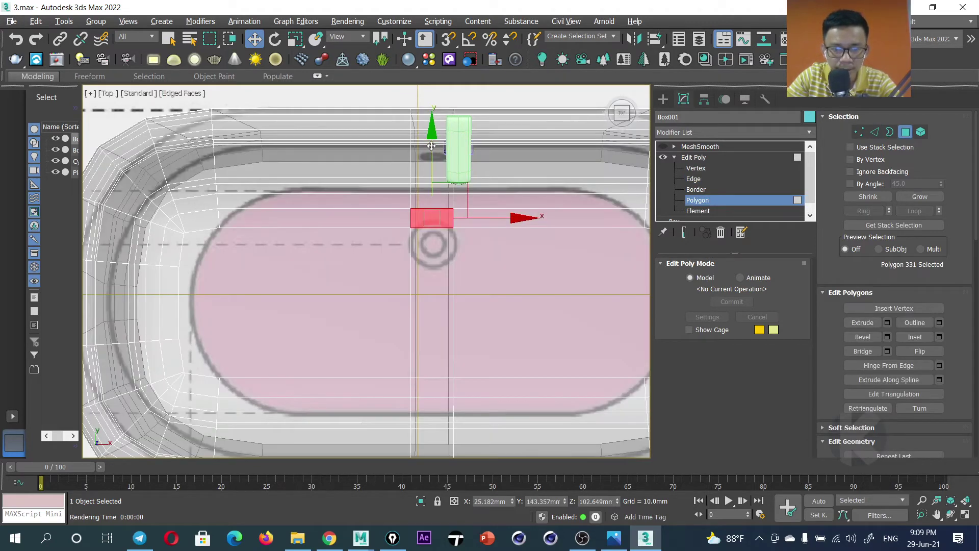
{"action": "mouse_move", "coordinate": [431, 146]}
{"action": "left_mouse_down"}
{"action": "mouse_move", "coordinate": [430, 173]}
{"action": "mouse_move", "coordinate": [433, 98]}
{"action": "left_mouse_up"}
{"action": "key", "text": "r"}
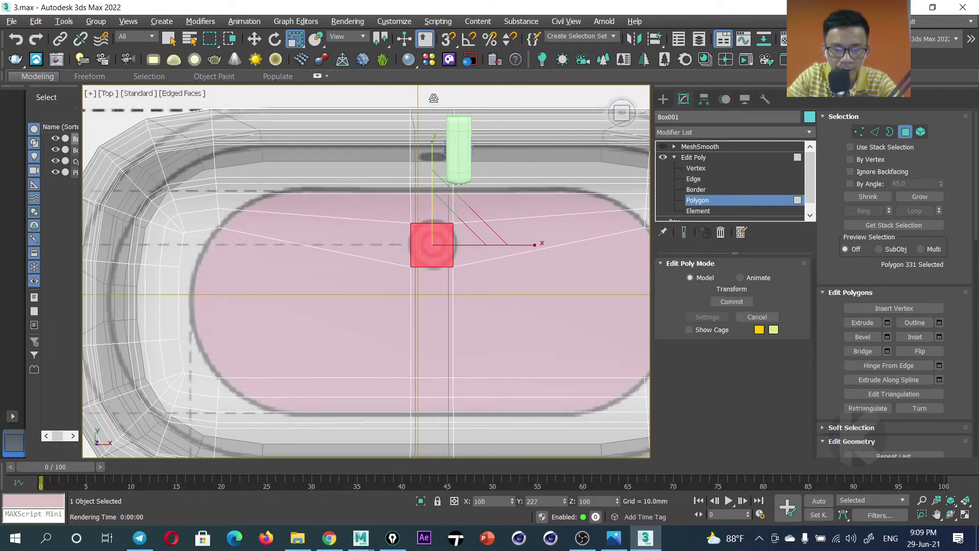
{"action": "key", "text": "w"}
{"action": "left_click_drag", "start_coordinate": [468, 213], "coordinate": [463, 213]}
Frame the drain face and check it in the Perspective view.
{"action": "key", "text": "z"}
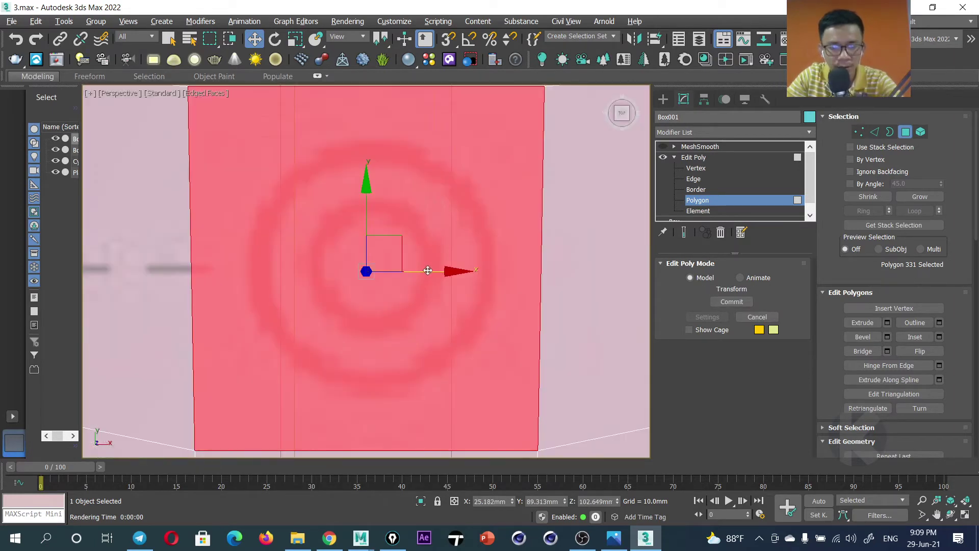
{"action": "key", "text": "p"}
{"action": "key", "text": "F3"}
{"action": "key", "text": "F3"}
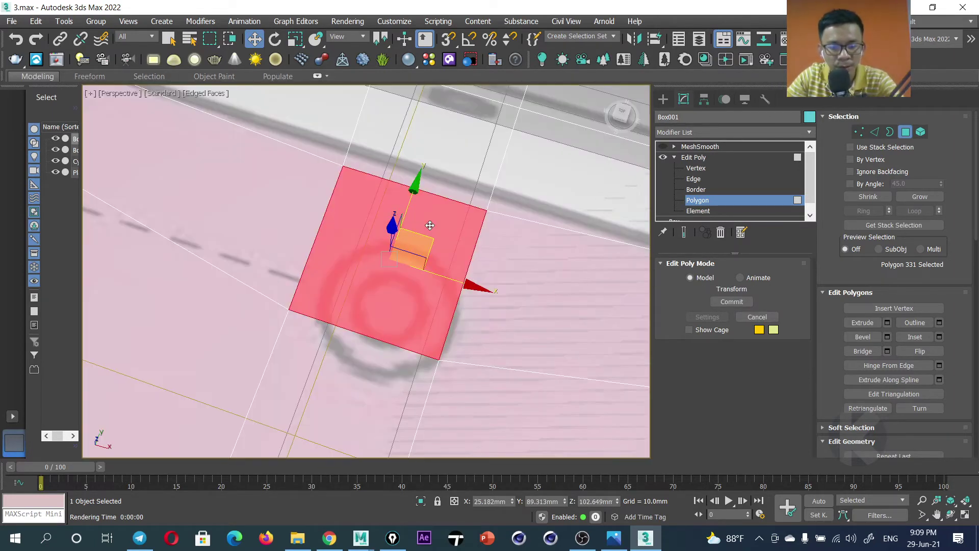
{"action": "scroll", "coordinate": [430, 226], "scroll_direction": "down", "scroll_amount": 5}
{"action": "scroll", "coordinate": [430, 225], "scroll_direction": "up", "scroll_amount": 2}
{"action": "scroll", "coordinate": [431, 245], "scroll_direction": "up", "scroll_amount": 2}
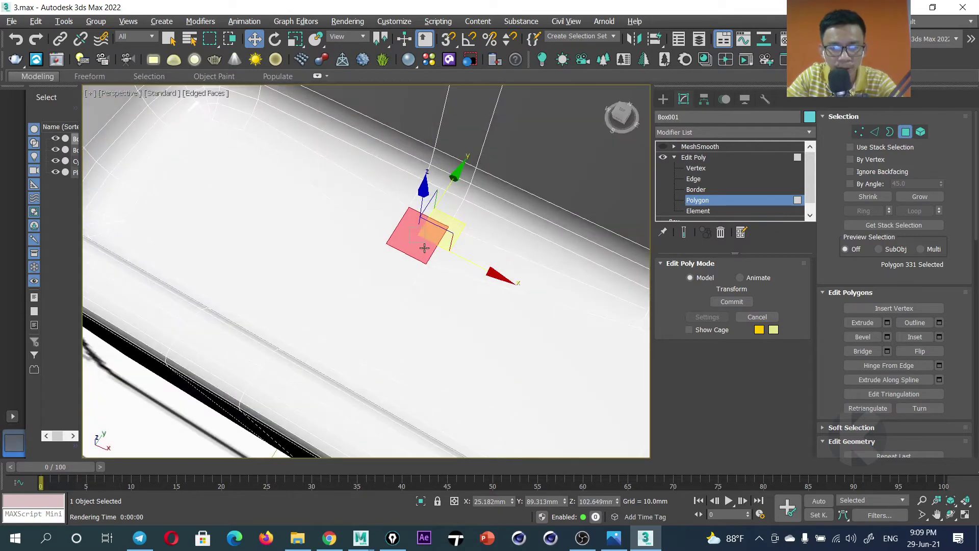
{"action": "scroll", "coordinate": [427, 246], "scroll_direction": "up", "scroll_amount": 2}
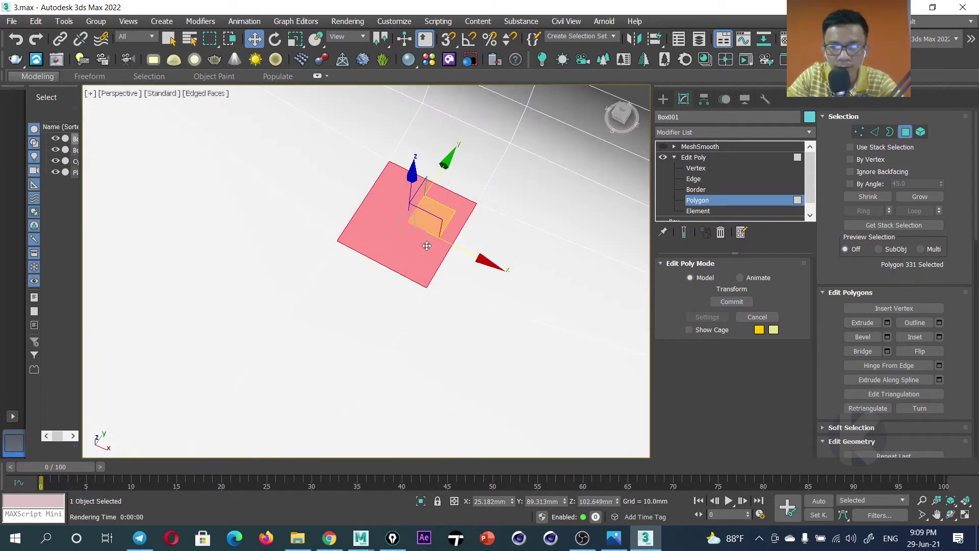
{"action": "left_click", "coordinate": [939, 337]}
{"action": "left_click", "coordinate": [629, 206]}
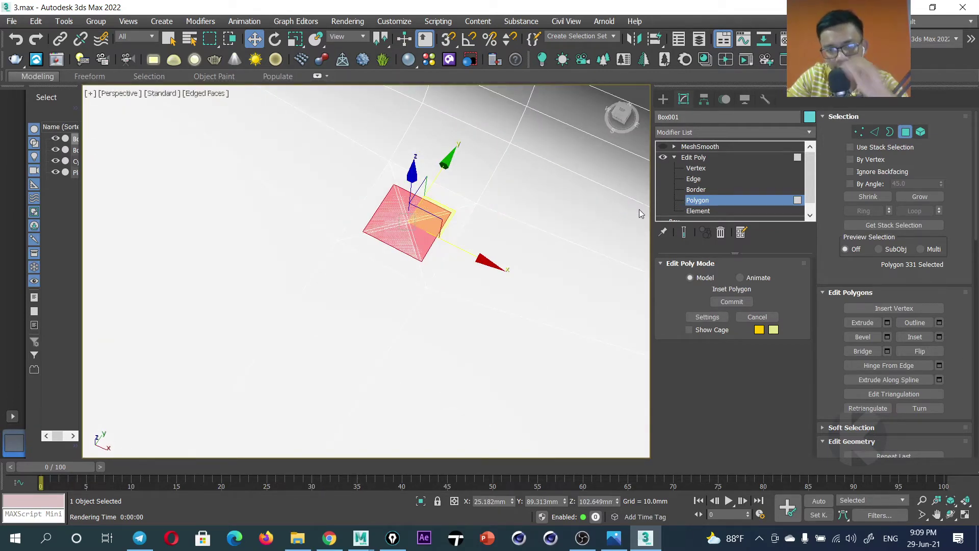
{"action": "left_click", "coordinate": [939, 323]}
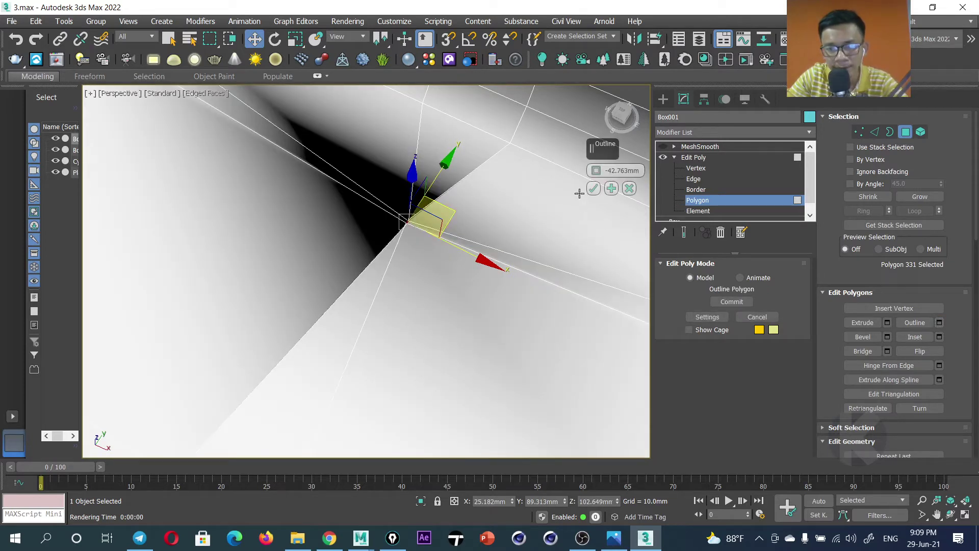
{"action": "left_click", "coordinate": [630, 189]}
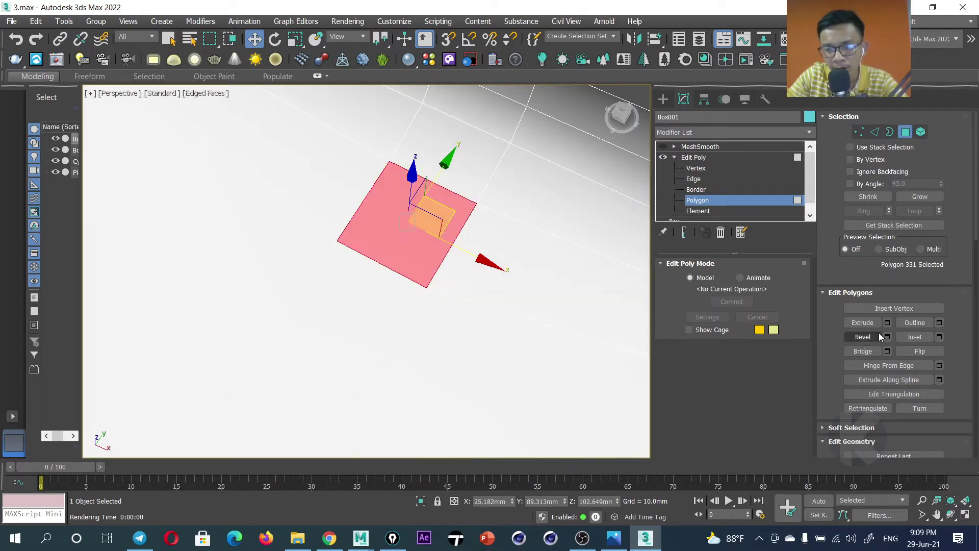
{"action": "left_click", "coordinate": [888, 323]}
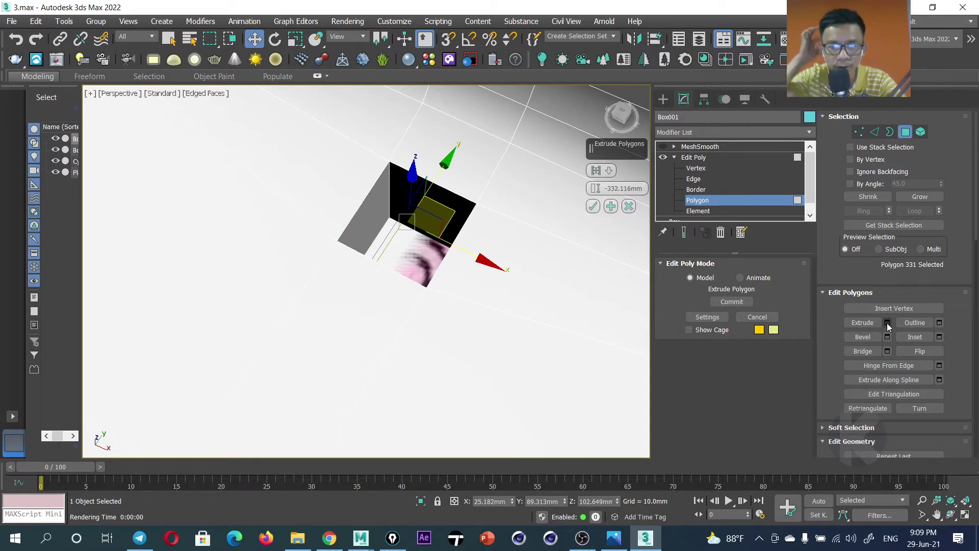
{"action": "left_click", "coordinate": [629, 206]}
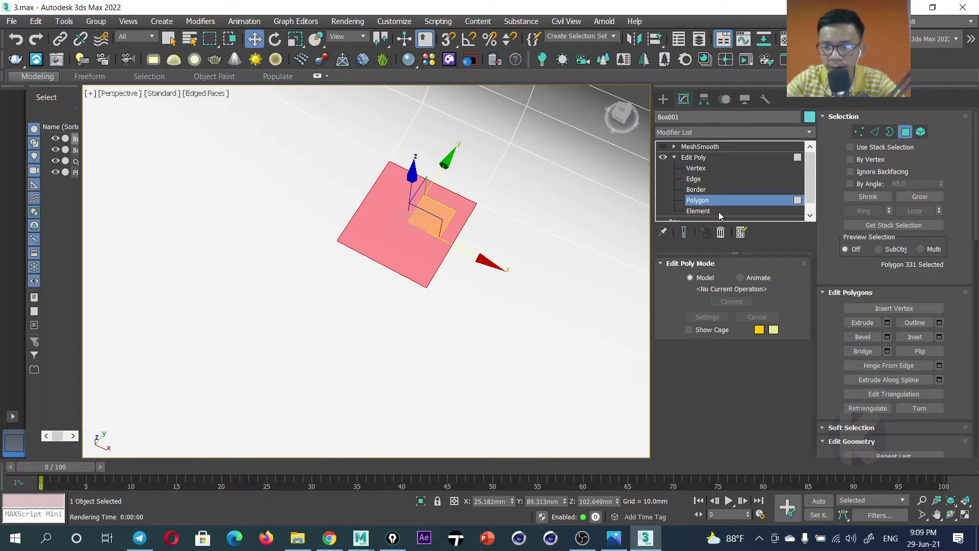
{"action": "middle_click_drag", "start_coordinate": [459, 200], "coordinate": [512, 184], "text": "alt"}
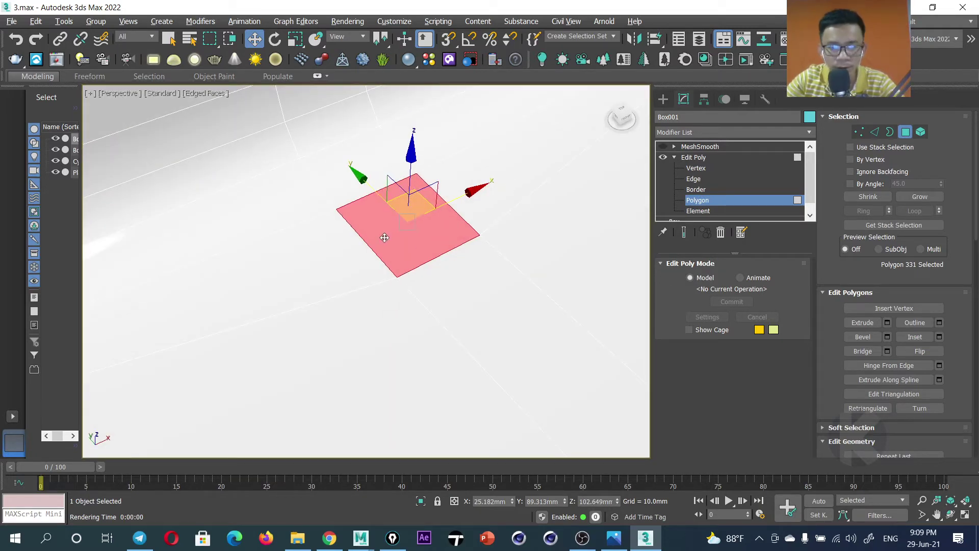
{"action": "mouse_move", "coordinate": [384, 237]}
{"action": "middle_mouse_down", "text": "alt"}
{"action": "mouse_move", "coordinate": [340, 210]}
{"action": "mouse_move", "coordinate": [278, 220]}
{"action": "middle_mouse_up", "text": "alt"}
{"action": "mouse_move", "coordinate": [375, 220]}
{"action": "middle_mouse_down", "text": "alt"}
{"action": "mouse_move", "coordinate": [353, 244]}
{"action": "mouse_move", "coordinate": [373, 246]}
{"action": "middle_mouse_up", "text": "alt"}
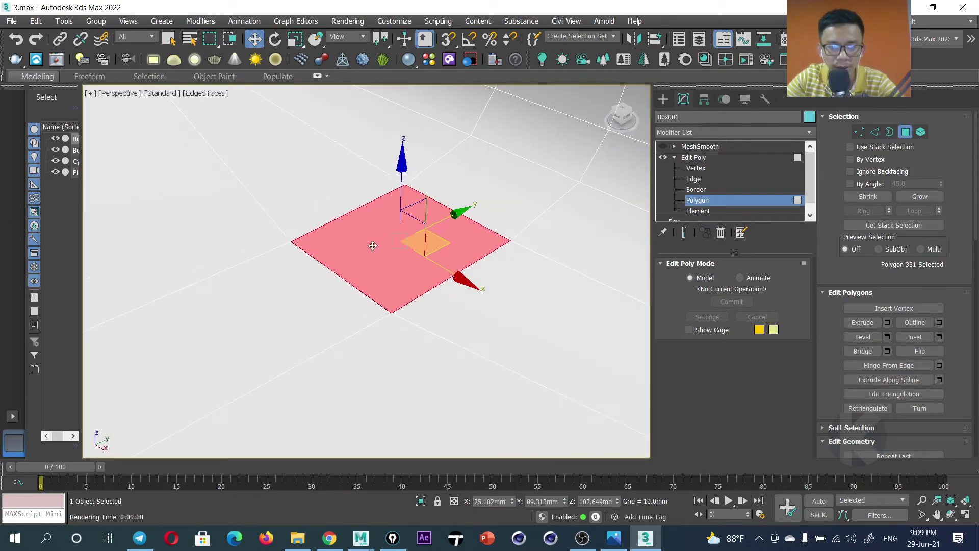
Turn off Show End Result and extrude the drain polygon.
{"action": "left_click", "coordinate": [684, 232]}
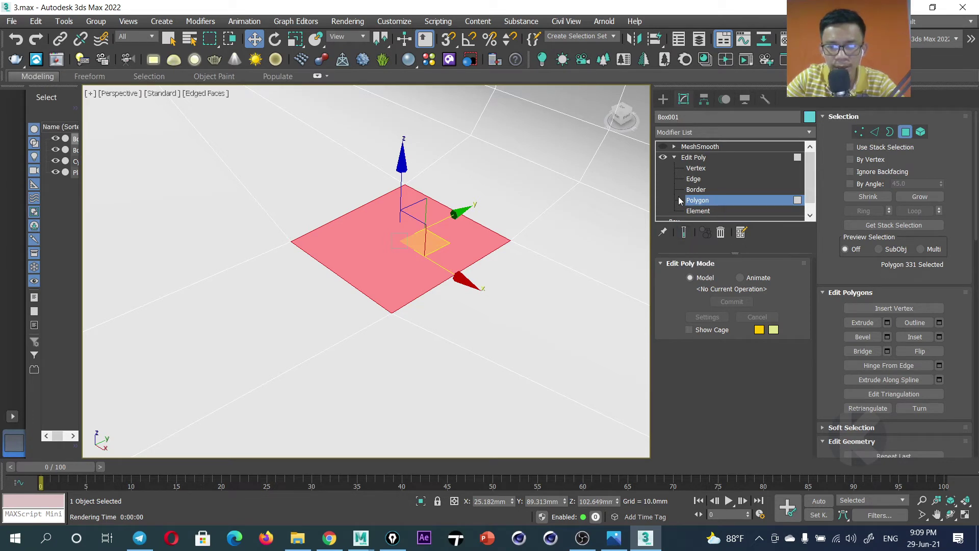
{"action": "right_click", "coordinate": [479, 241]}
{"action": "left_click", "coordinate": [371, 277]}
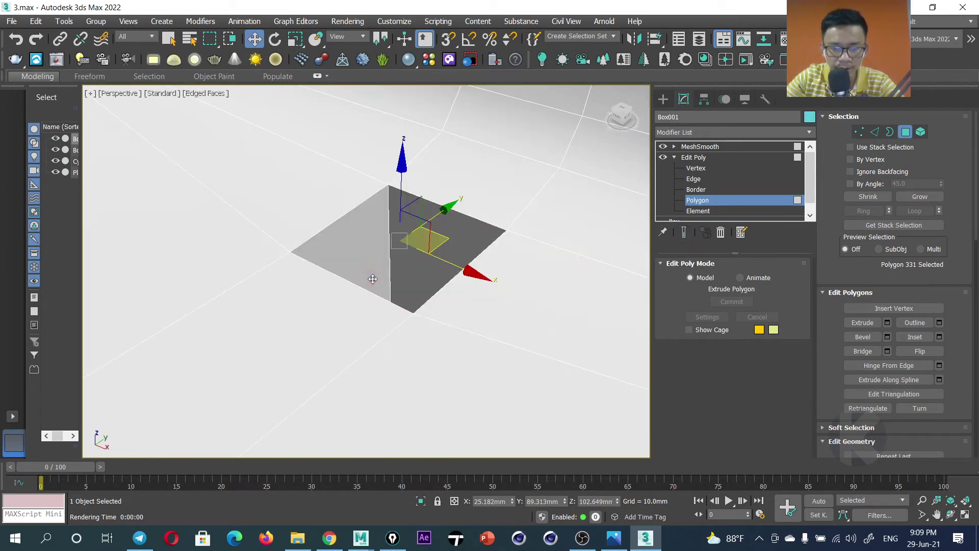
{"action": "left_click", "coordinate": [593, 206]}
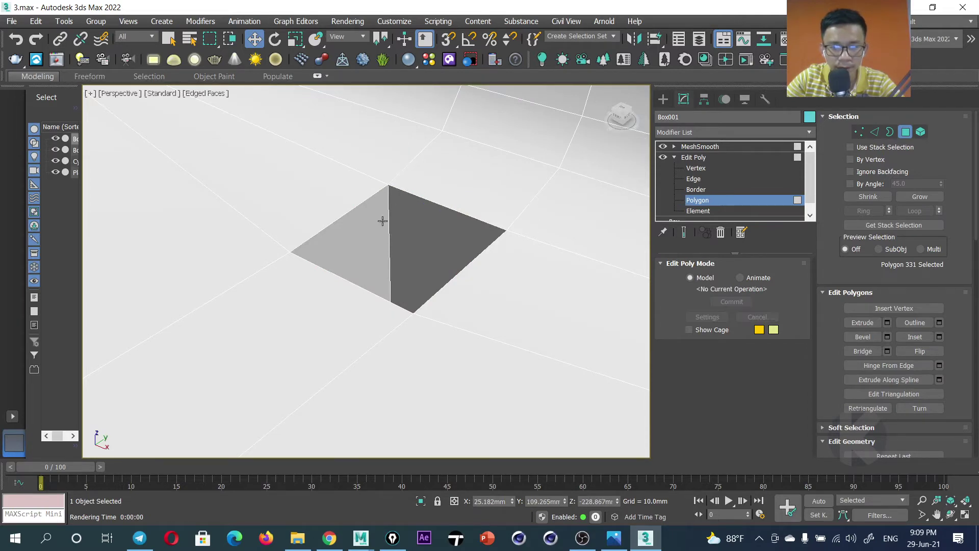
{"action": "scroll", "coordinate": [396, 280], "scroll_direction": "up", "scroll_amount": 5}
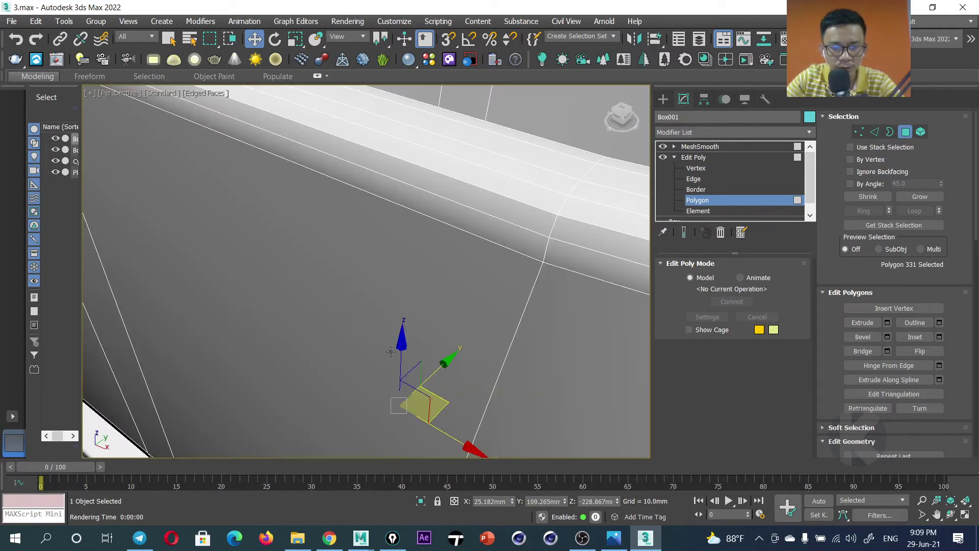
{"action": "mouse_move", "coordinate": [391, 351]}
{"action": "middle_mouse_down"}
{"action": "mouse_move", "coordinate": [381, 270]}
{"action": "mouse_move", "coordinate": [322, 313]}
{"action": "middle_mouse_up"}
{"action": "key", "text": "z"}
{"action": "scroll", "coordinate": [315, 310], "scroll_direction": "down", "scroll_amount": 5}
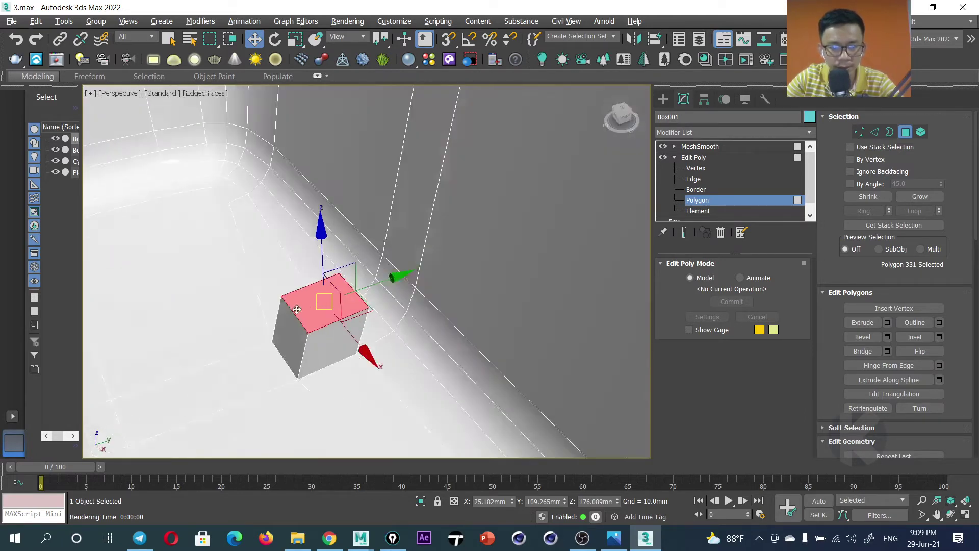
Push the extruded drain face down along Z below the floor to set the hole depth.
{"action": "left_click_drag", "start_coordinate": [315, 310], "coordinate": [286, 310]}
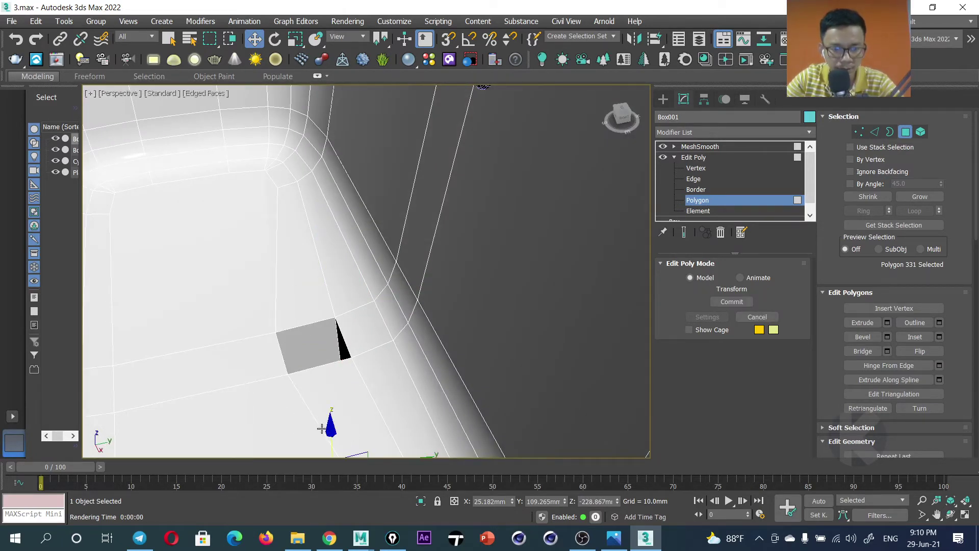
{"action": "scroll", "coordinate": [321, 310], "scroll_direction": "down", "scroll_amount": 5}
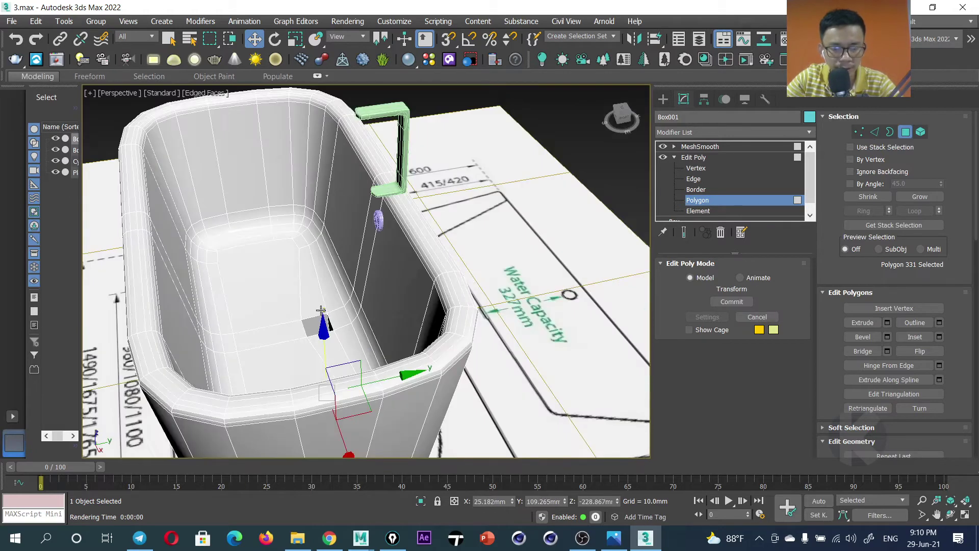
{"action": "left_click_drag", "start_coordinate": [324, 335], "coordinate": [321, 289]}
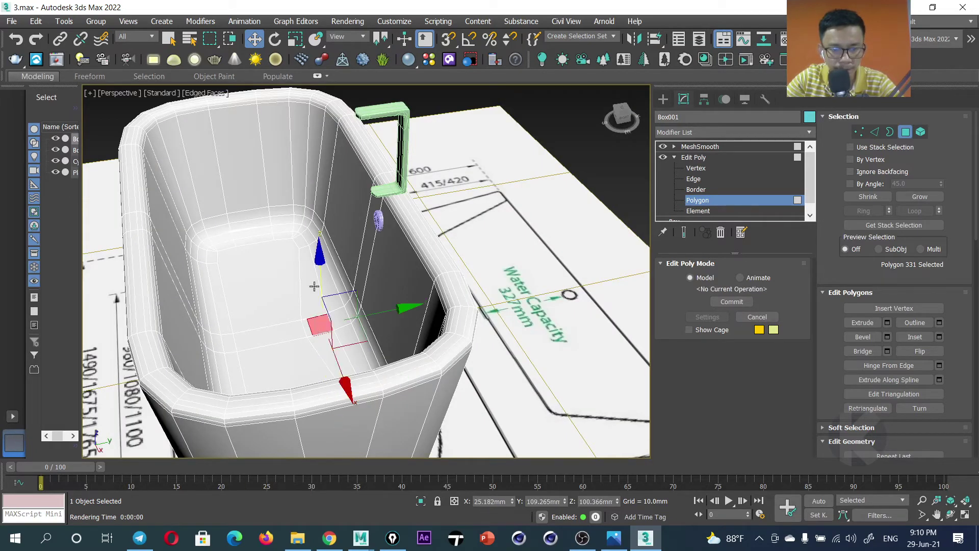
{"action": "scroll", "coordinate": [322, 289], "scroll_direction": "up", "scroll_amount": 5}
{"action": "scroll", "coordinate": [327, 311], "scroll_direction": "up", "scroll_amount": 2}
{"action": "left_click_drag", "start_coordinate": [309, 221], "coordinate": [296, 225]}
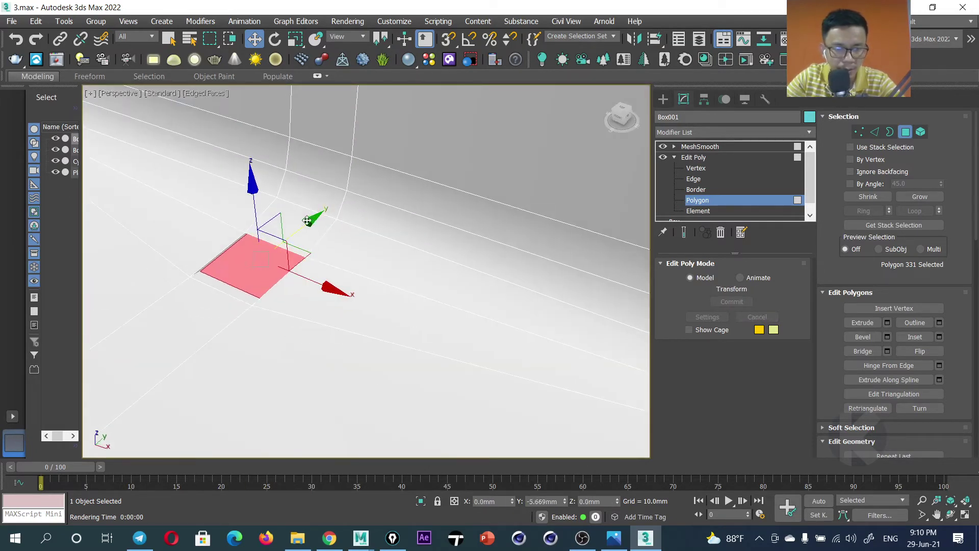
{"action": "mouse_move", "coordinate": [235, 185]}
{"action": "left_mouse_down"}
{"action": "mouse_move", "coordinate": [242, 215]}
{"action": "mouse_move", "coordinate": [243, 194]}
{"action": "left_mouse_up"}
{"action": "mouse_move", "coordinate": [243, 194]}
{"action": "middle_mouse_down", "text": "alt"}
{"action": "mouse_move", "coordinate": [322, 304]}
{"action": "mouse_move", "coordinate": [400, 299]}
{"action": "mouse_move", "coordinate": [275, 296]}
{"action": "mouse_move", "coordinate": [305, 286]}
{"action": "middle_mouse_up", "text": "alt"}
{"action": "scroll", "coordinate": [276, 296], "scroll_direction": "up", "scroll_amount": 3}
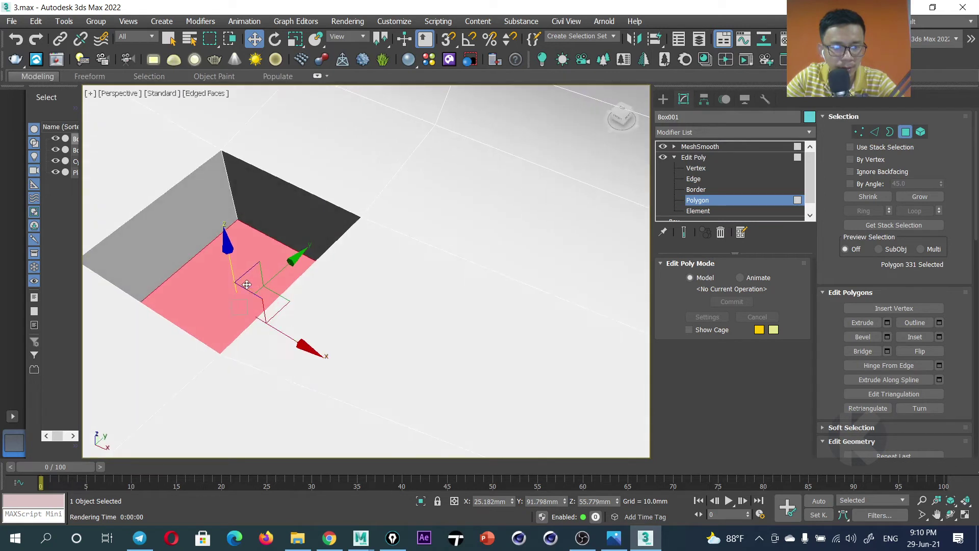
{"action": "scroll", "coordinate": [641, 319], "scroll_direction": "down", "scroll_amount": 2}
{"action": "left_click", "coordinate": [693, 178]}
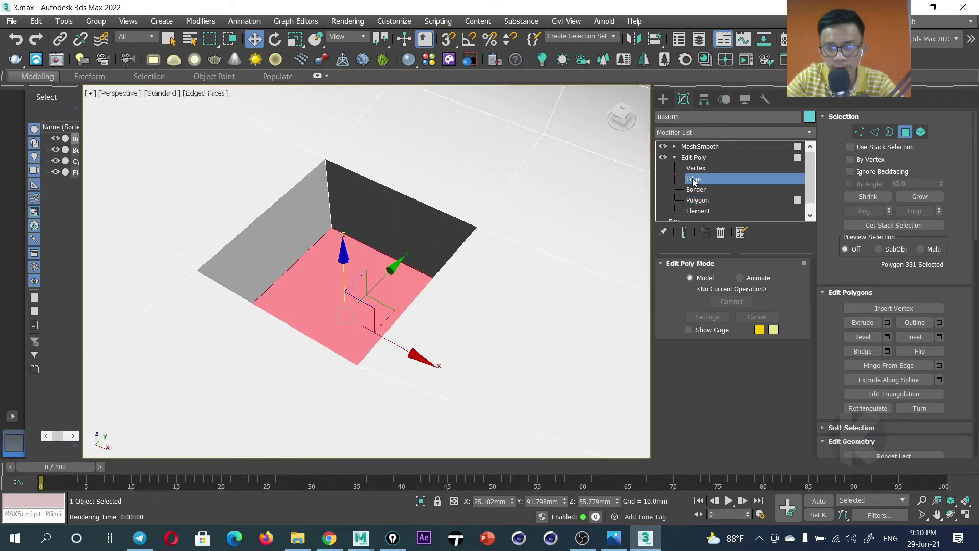
Chamfer the drain hole's rim edges by 8.45 mm with 1 segment.
{"action": "left_click", "coordinate": [432, 207]}
{"action": "left_click", "coordinate": [431, 285], "text": "ctrl"}
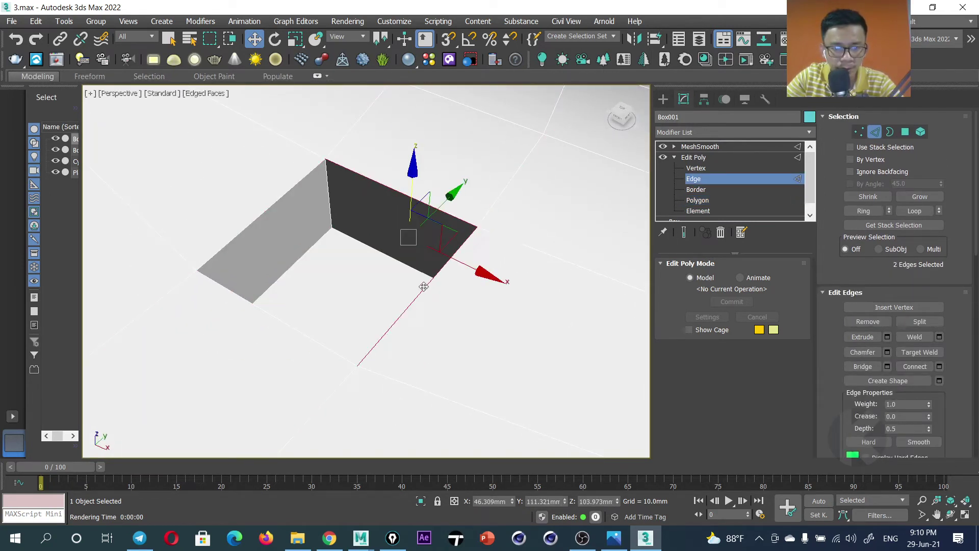
{"action": "left_click", "coordinate": [278, 324], "text": "ctrl"}
{"action": "left_click", "coordinate": [243, 234], "text": "ctrl"}
{"action": "right_click", "coordinate": [435, 198]}
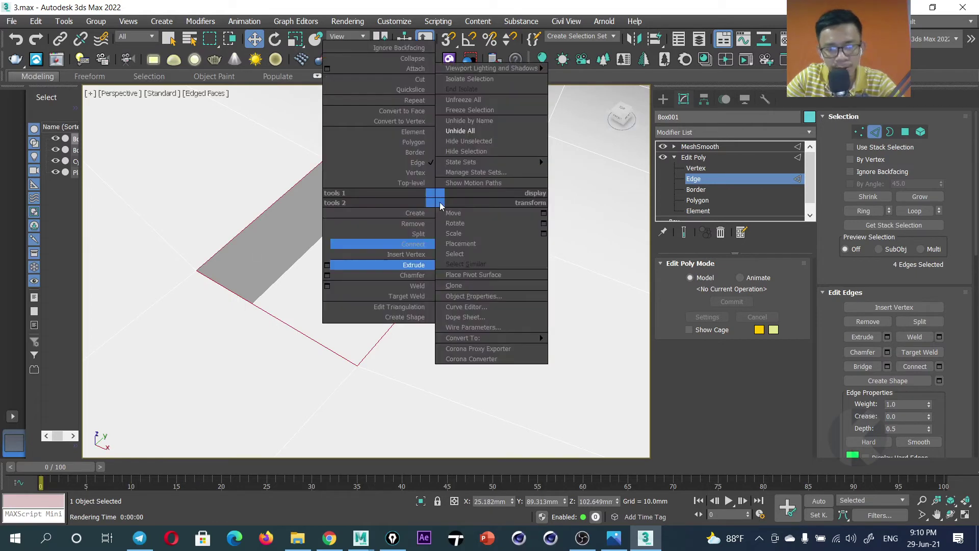
{"action": "left_click", "coordinate": [332, 276]}
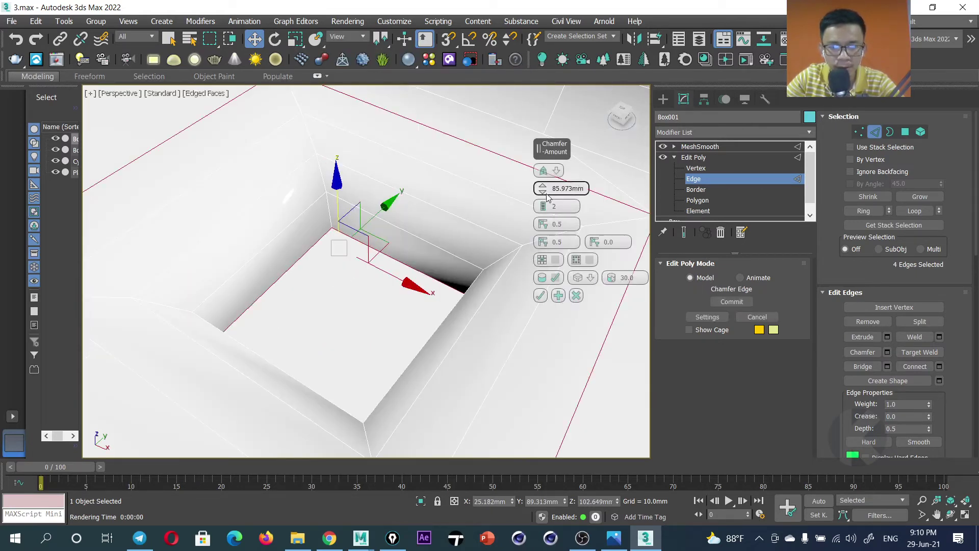
{"action": "right_click", "coordinate": [543, 189]}
{"action": "right_click", "coordinate": [543, 206]}
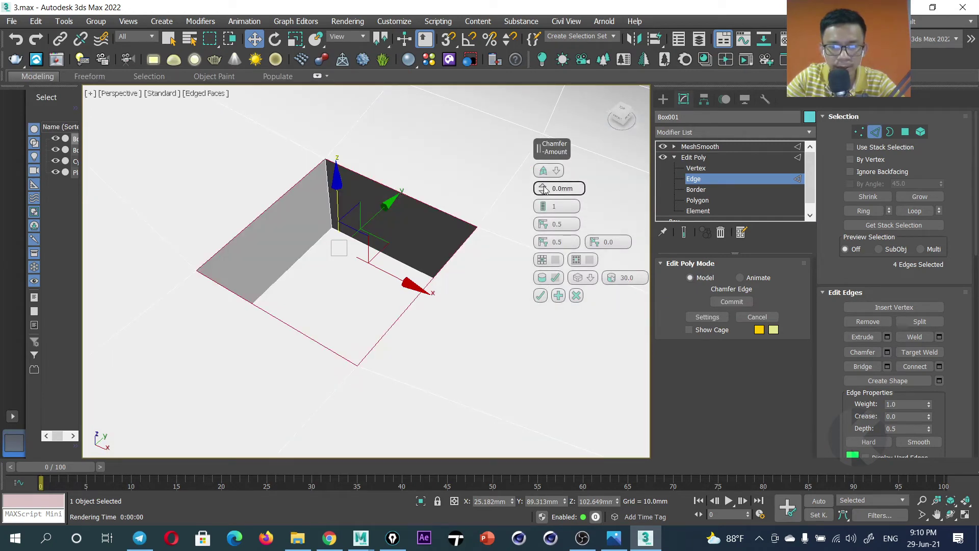
{"action": "left_click_drag", "start_coordinate": [542, 188], "coordinate": [542, 159]}
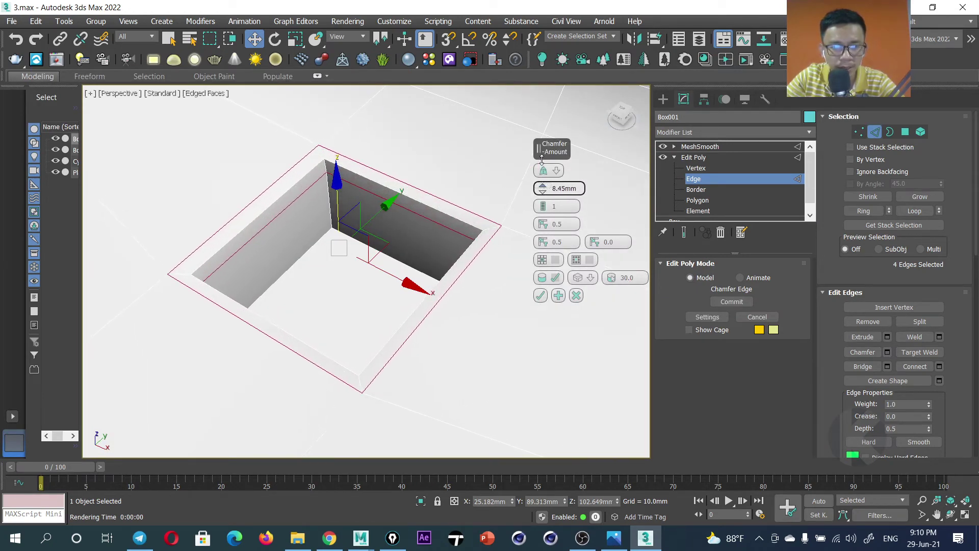
{"action": "left_click_drag", "start_coordinate": [542, 206], "coordinate": [542, 204]}
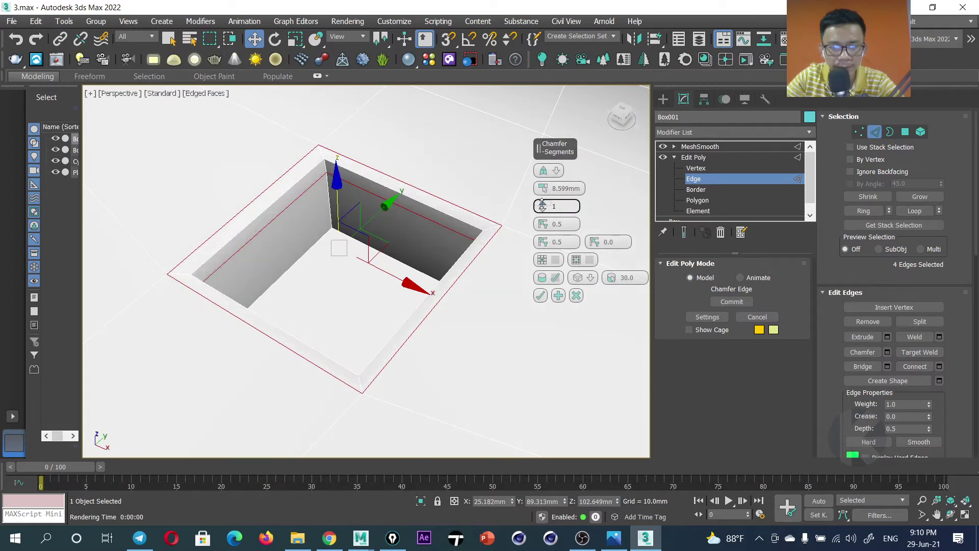
{"action": "left_click", "coordinate": [540, 295]}
Connect the ring of vertical hole-corner edges with one new edge slid toward the front.
{"action": "mouse_move", "coordinate": [547, 307]}
{"action": "middle_mouse_down", "text": "alt"}
{"action": "mouse_move", "coordinate": [379, 255]}
{"action": "mouse_move", "coordinate": [392, 263]}
{"action": "middle_mouse_up", "text": "alt"}
{"action": "left_click", "coordinate": [372, 195]}
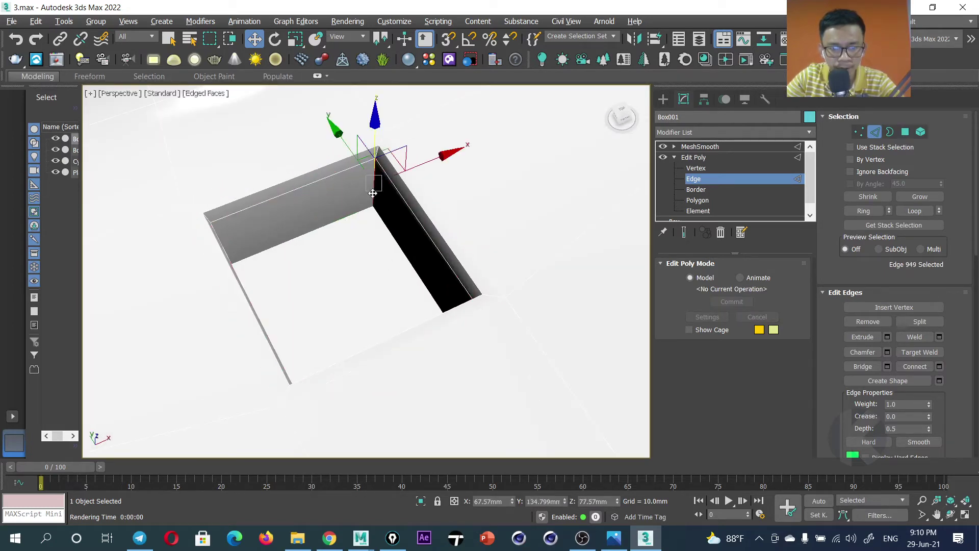
{"action": "left_click", "coordinate": [863, 211]}
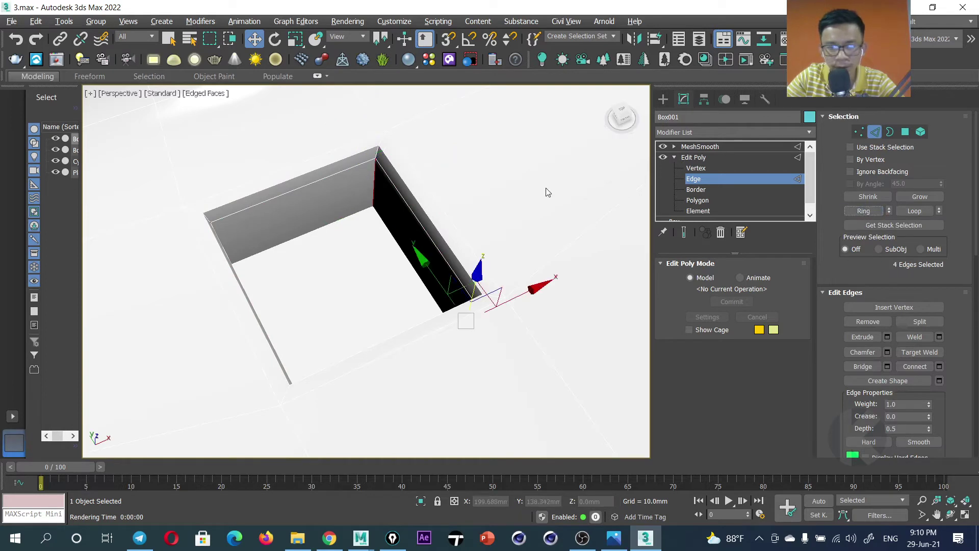
{"action": "right_click", "coordinate": [541, 184]}
{"action": "left_click", "coordinate": [431, 228]}
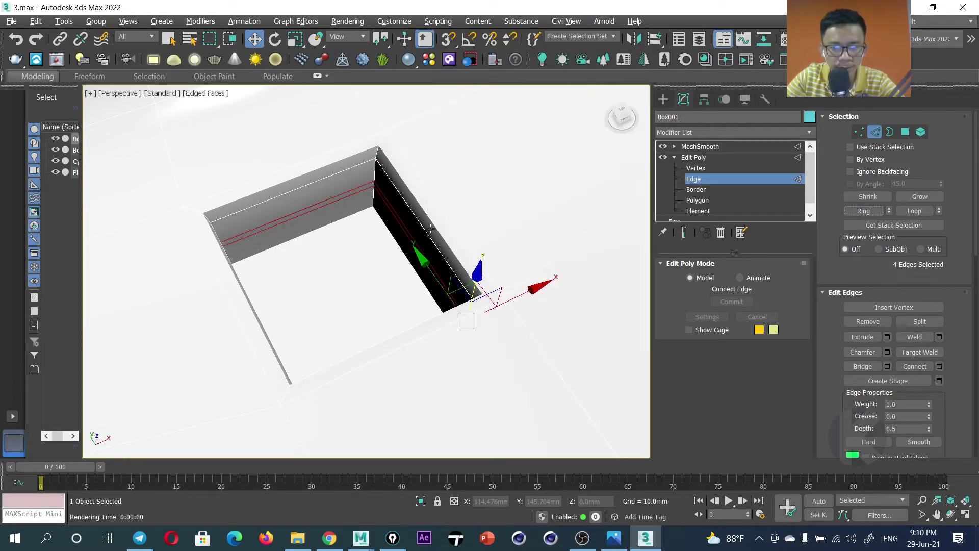
{"action": "right_click", "coordinate": [595, 170]}
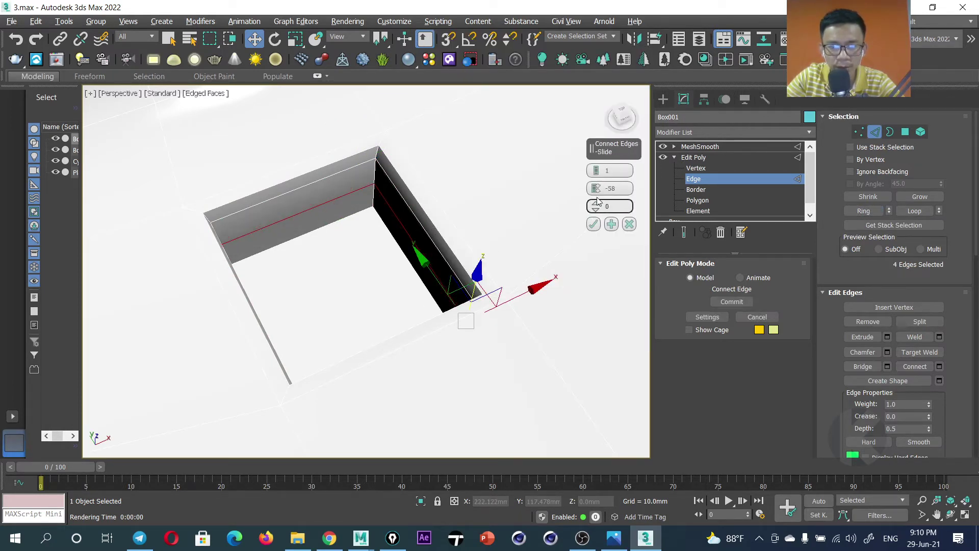
{"action": "right_click", "coordinate": [595, 188]}
{"action": "left_click_drag", "start_coordinate": [594, 208], "coordinate": [594, 184]}
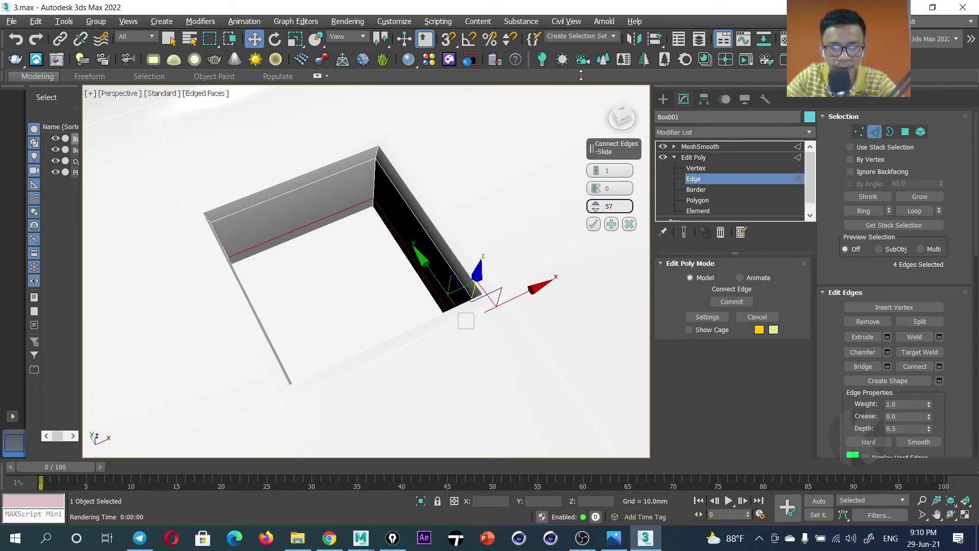
{"action": "left_click", "coordinate": [593, 224]}
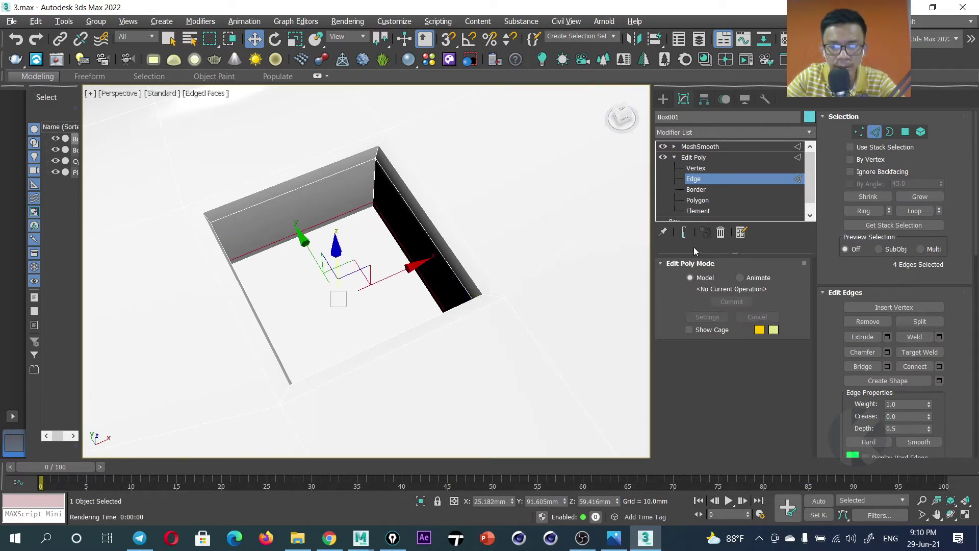
Turn Show End Result back on and inspect the rounded smoothed drain hole.
{"action": "left_click", "coordinate": [684, 232]}
{"action": "scroll", "coordinate": [459, 249], "scroll_direction": "up", "scroll_amount": 5}
{"action": "mouse_move", "coordinate": [459, 250]}
{"action": "middle_mouse_down", "text": "alt"}
{"action": "mouse_move", "coordinate": [365, 234]}
{"action": "mouse_move", "coordinate": [299, 241]}
{"action": "mouse_move", "coordinate": [301, 194]}
{"action": "middle_mouse_up", "text": "alt"}
{"action": "scroll", "coordinate": [300, 240], "scroll_direction": "down", "scroll_amount": 5}
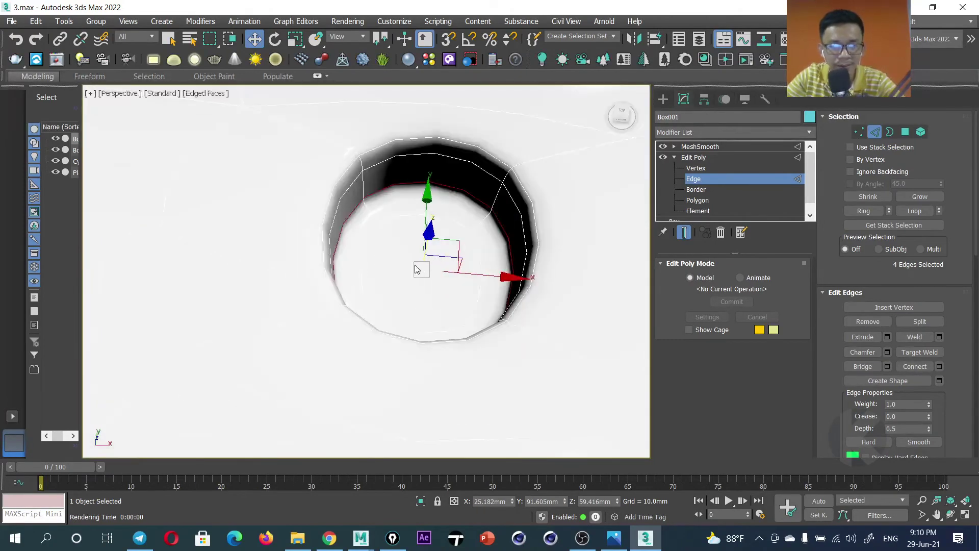
{"action": "left_click", "coordinate": [693, 157]}
{"action": "scroll", "coordinate": [444, 239], "scroll_direction": "down", "scroll_amount": 4}
{"action": "mouse_move", "coordinate": [459, 235]}
{"action": "middle_mouse_down", "text": "alt"}
{"action": "mouse_move", "coordinate": [486, 225]}
{"action": "mouse_move", "coordinate": [435, 271]}
{"action": "middle_mouse_up", "text": "alt"}
{"action": "scroll", "coordinate": [486, 225], "scroll_direction": "down", "scroll_amount": 3}
{"action": "left_click", "coordinate": [389, 152]}
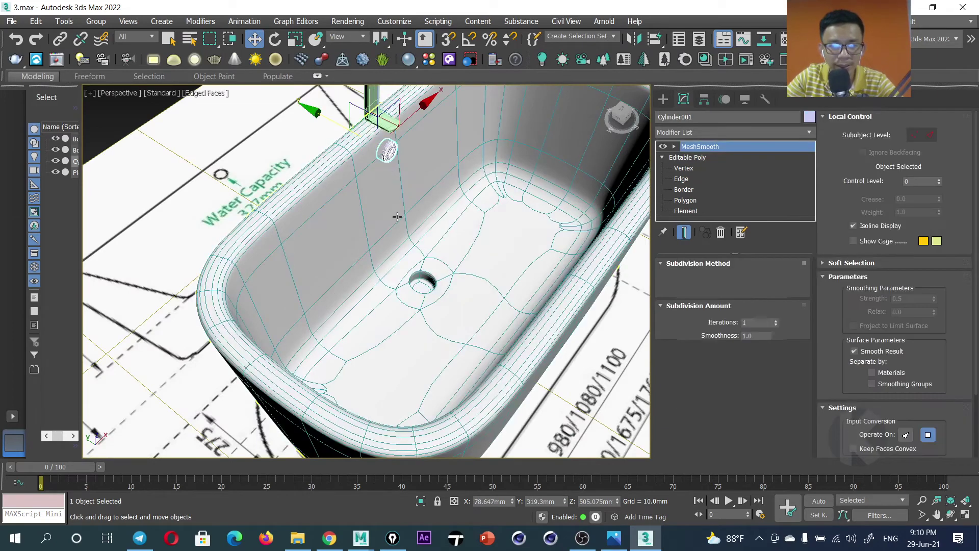
Shift-drag the small cylinder to clone it as a Copy named Cylinder002.
{"action": "scroll", "coordinate": [355, 216], "scroll_direction": "up", "scroll_amount": 2}
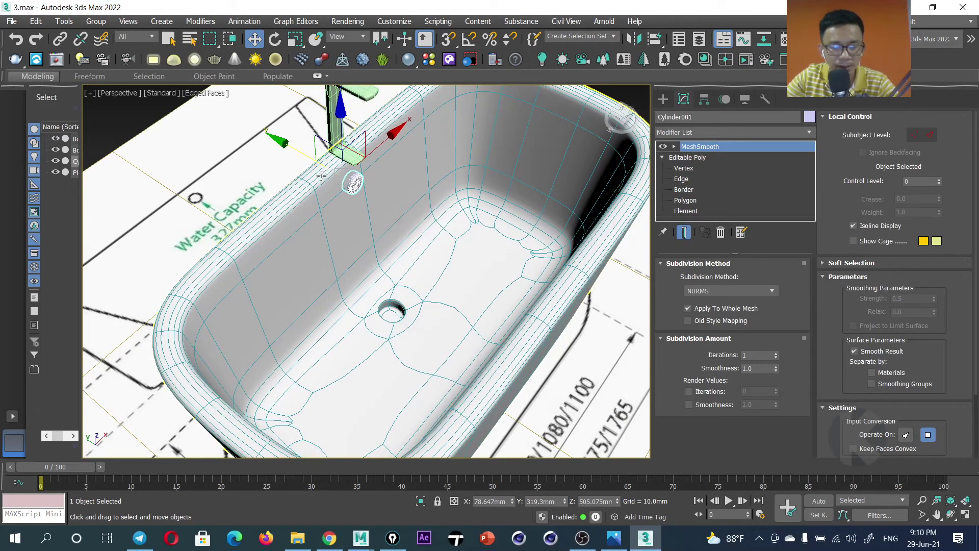
{"action": "left_click_drag", "start_coordinate": [355, 182], "coordinate": [457, 214], "text": "shift"}
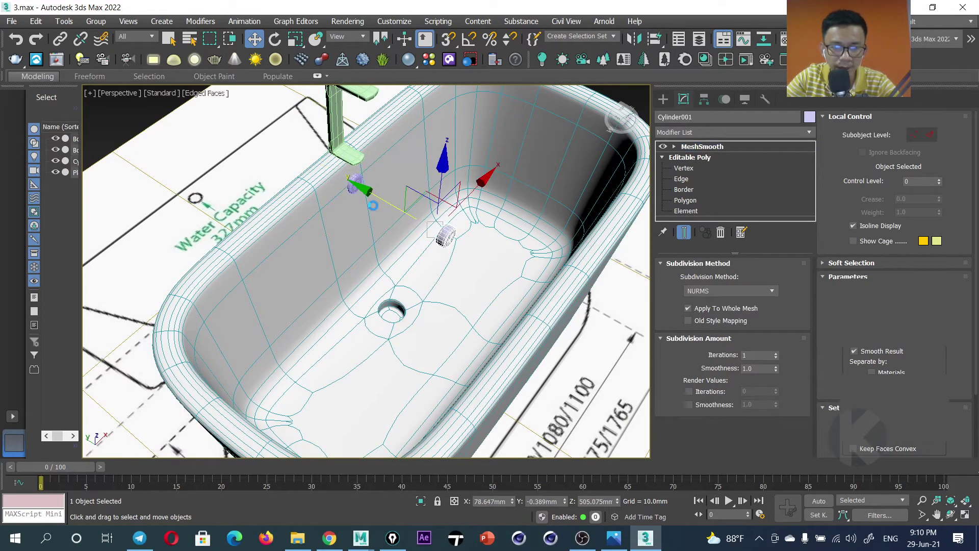
{"action": "left_click", "coordinate": [482, 323]}
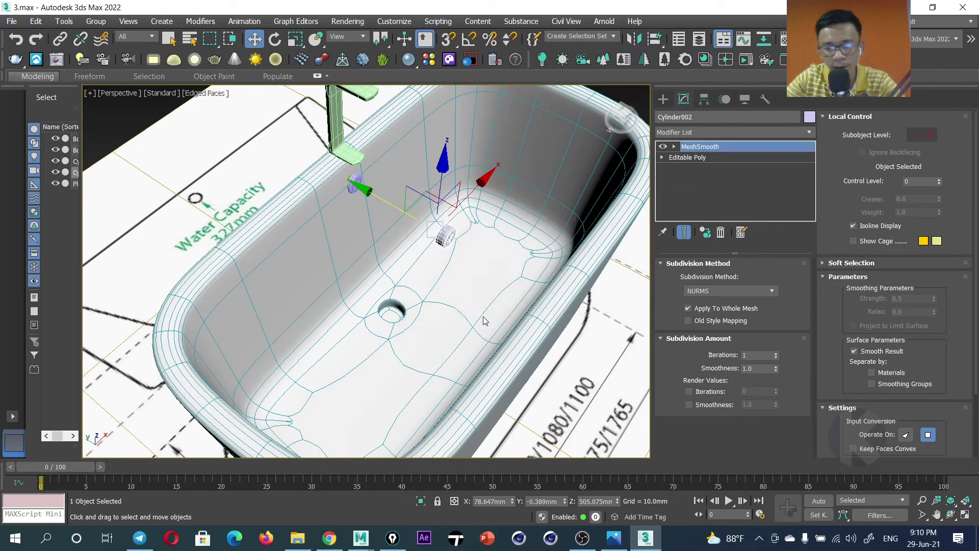
Rotate Cylinder002 by -90 degrees on X using the Rotate Transform Type-In.
{"action": "key", "text": "F12"}
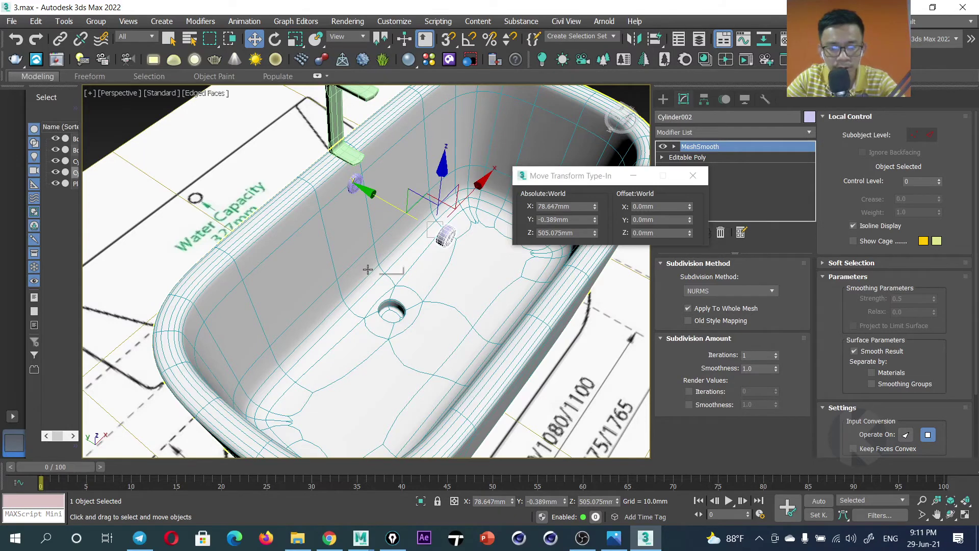
{"action": "key", "text": "e"}
{"action": "left_click_drag", "start_coordinate": [688, 222], "coordinate": [682, 176]}
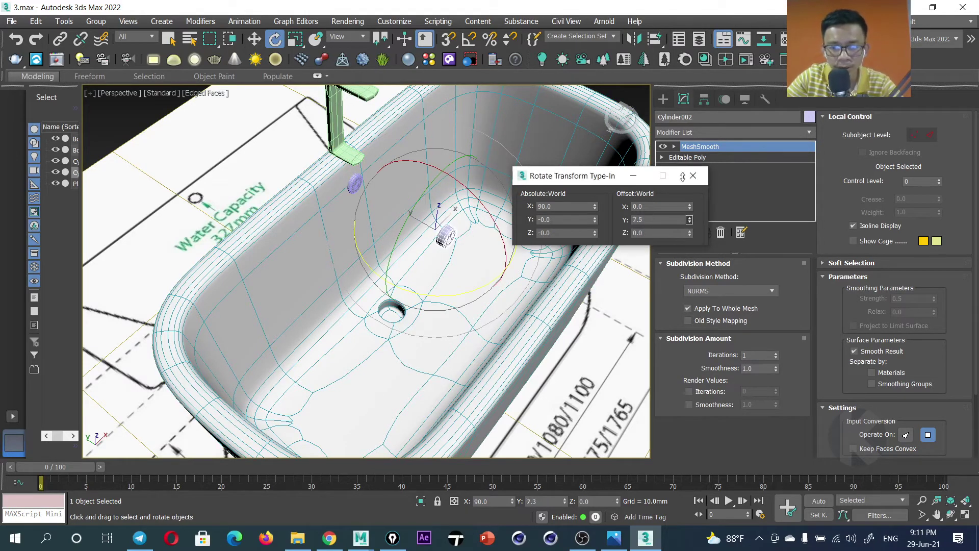
{"action": "left_click_drag", "start_coordinate": [689, 210], "coordinate": [680, 141]}
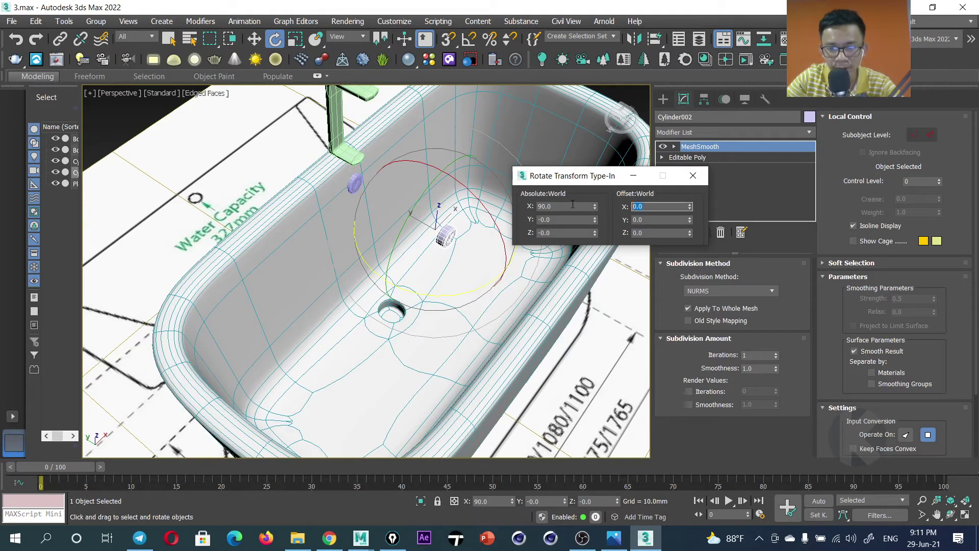
{"action": "type", "text": "-90"}
{"action": "key", "text": "Return"}
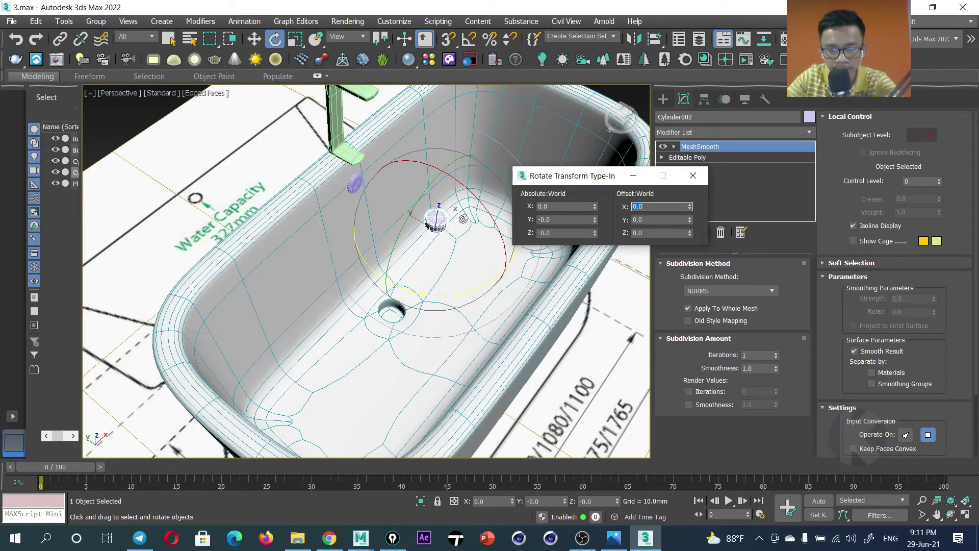
Lower Cylinder002 to the tub floor and move it toward the drain hole.
{"action": "key", "text": "z"}
{"action": "left_click", "coordinate": [692, 177]}
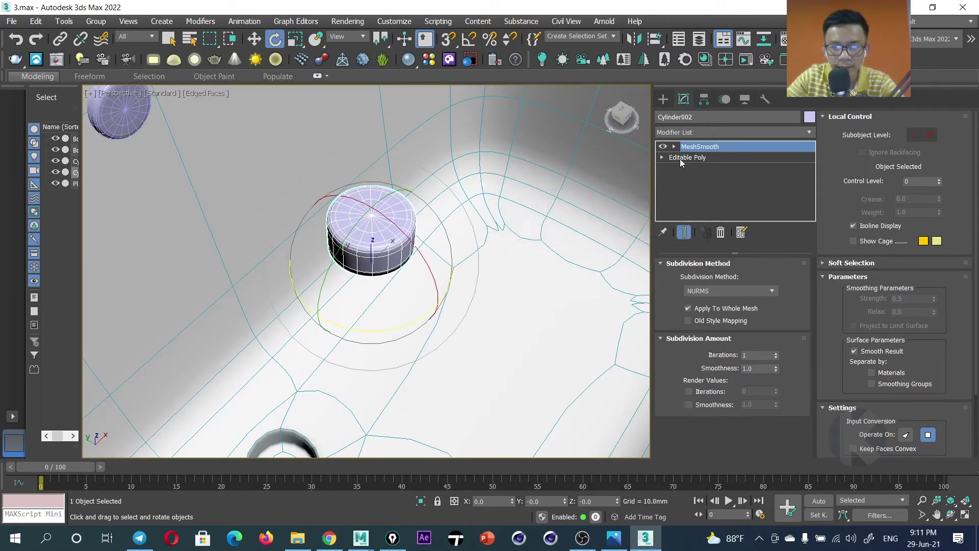
{"action": "left_click", "coordinate": [680, 158]}
{"action": "middle_click_drag", "start_coordinate": [459, 244], "coordinate": [439, 265], "text": "alt"}
{"action": "key", "text": "w"}
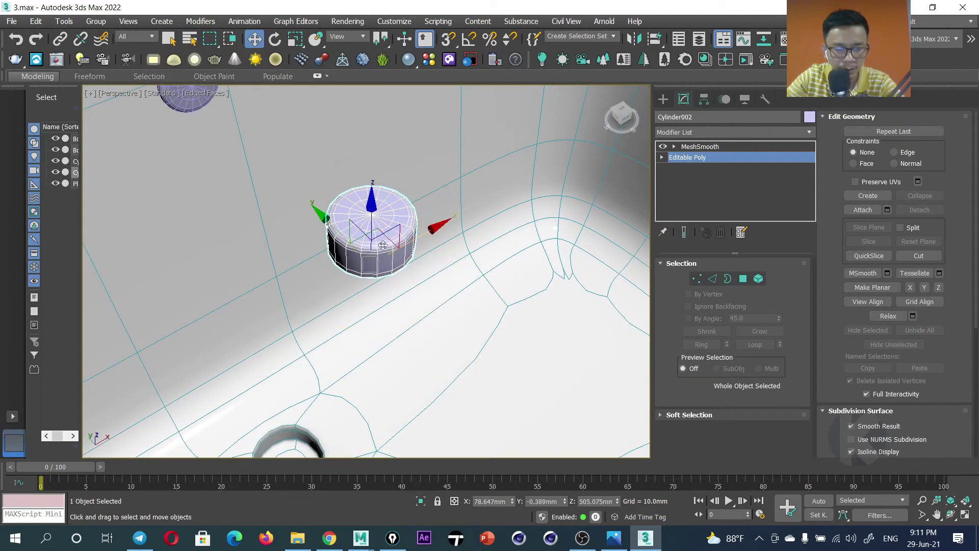
{"action": "left_click_drag", "start_coordinate": [371, 206], "coordinate": [371, 326]}
{"action": "middle_click_drag", "start_coordinate": [372, 327], "coordinate": [370, 296], "text": "alt"}
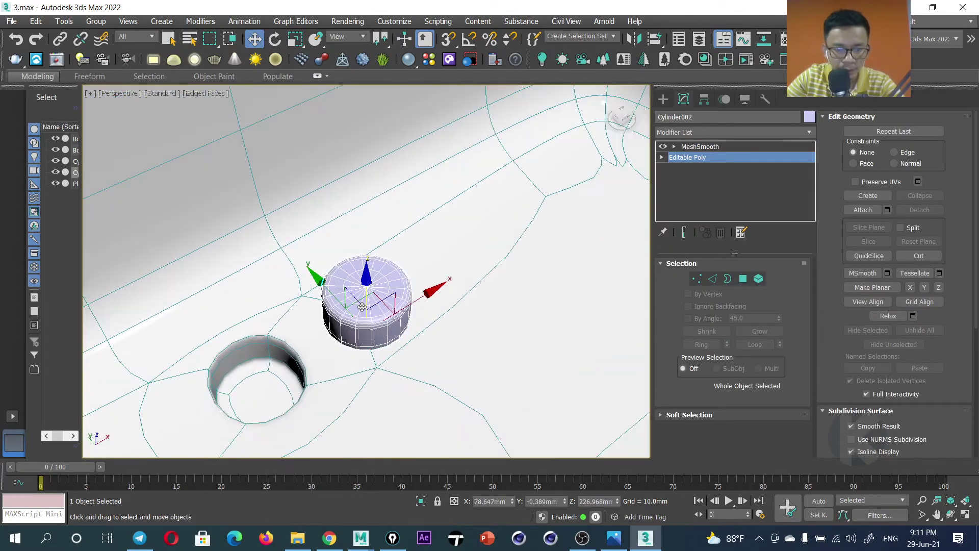
{"action": "left_click_drag", "start_coordinate": [426, 300], "coordinate": [281, 335]}
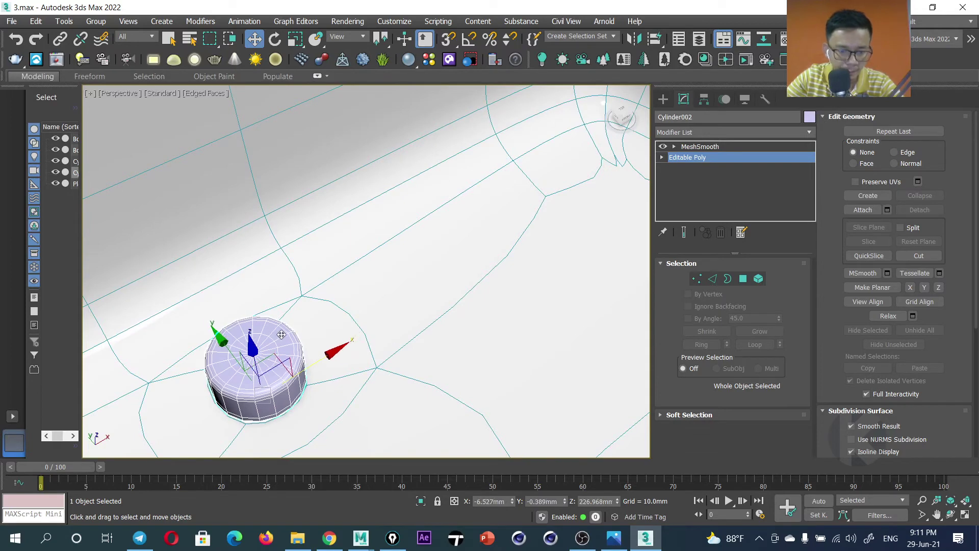
In Top wireframe view, centre the cylinder on the drain hole, scaled to about 144.5%.
{"action": "key", "text": "t"}
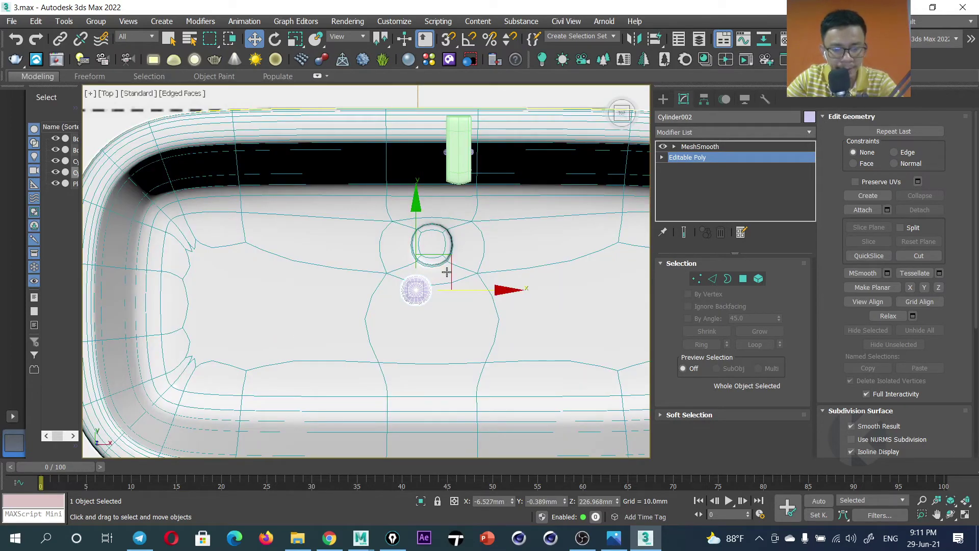
{"action": "key", "text": "z"}
{"action": "scroll", "coordinate": [411, 275], "scroll_direction": "down", "scroll_amount": 5}
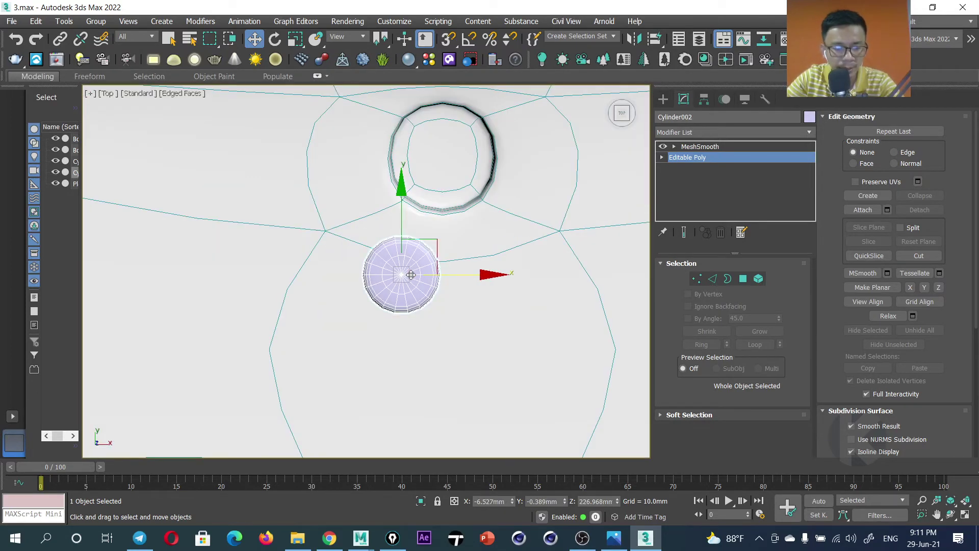
{"action": "key", "text": "F3"}
{"action": "scroll", "coordinate": [411, 275], "scroll_direction": "down", "scroll_amount": 3}
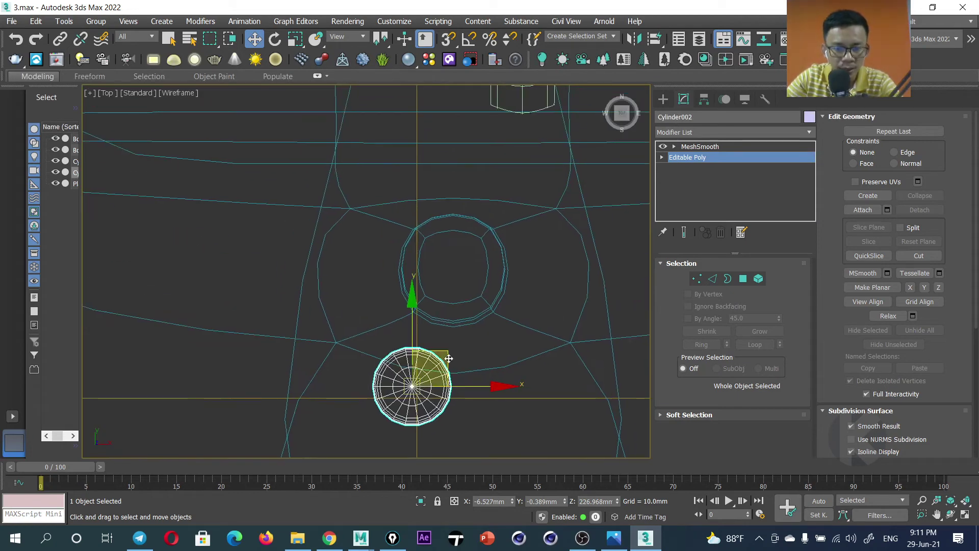
{"action": "mouse_move", "coordinate": [447, 335]}
{"action": "left_mouse_down"}
{"action": "mouse_move", "coordinate": [486, 271]}
{"action": "mouse_move", "coordinate": [483, 230]}
{"action": "left_mouse_up"}
{"action": "key", "text": "r"}
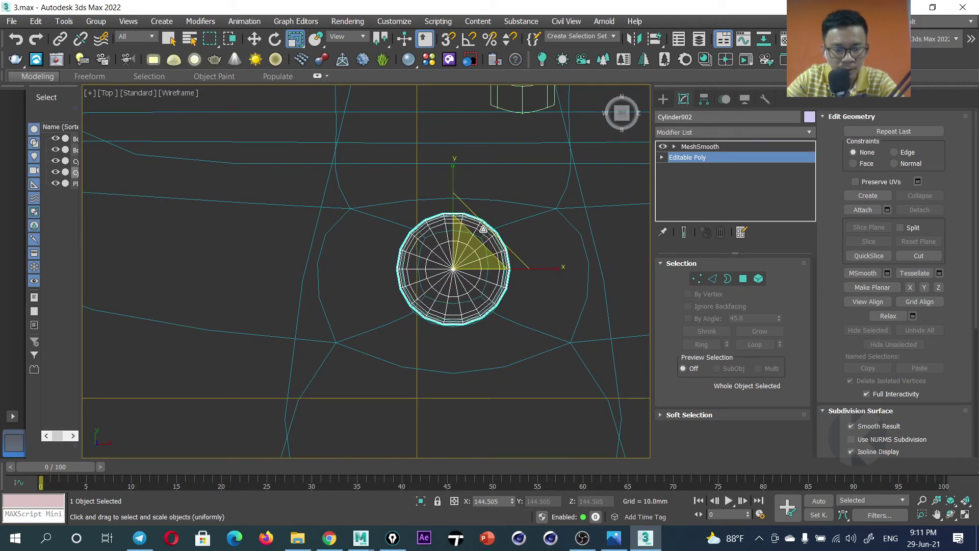
{"action": "key", "text": "w"}
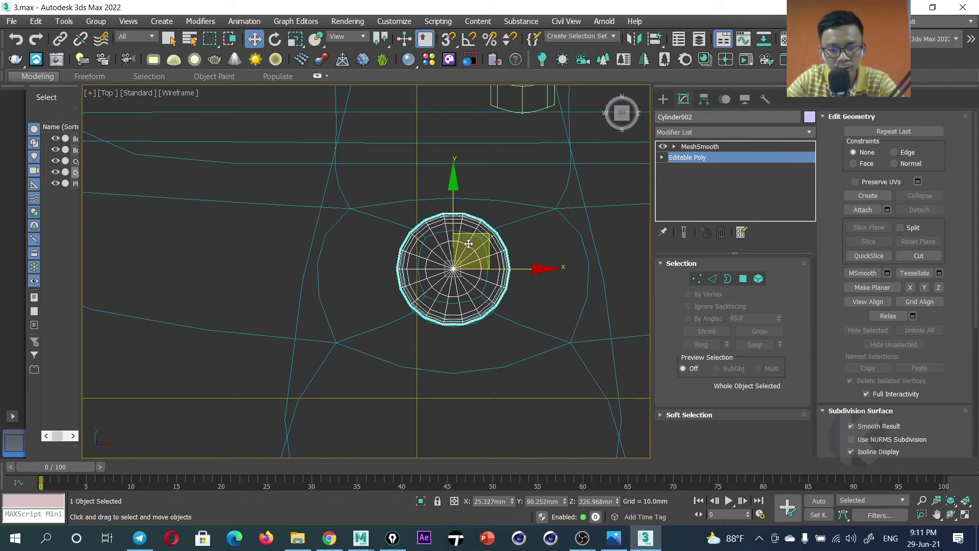
{"action": "key", "text": "F3"}
{"action": "scroll", "coordinate": [470, 260], "scroll_direction": "up", "scroll_amount": 2}
Hide everything except Cylinder002 and view it in Perspective.
{"action": "right_click", "coordinate": [471, 267]}
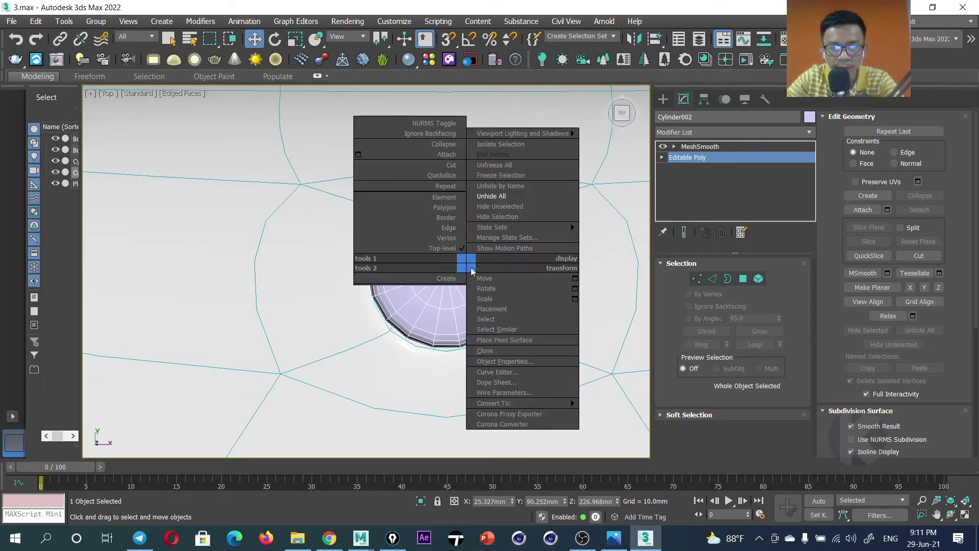
{"action": "left_click", "coordinate": [501, 213]}
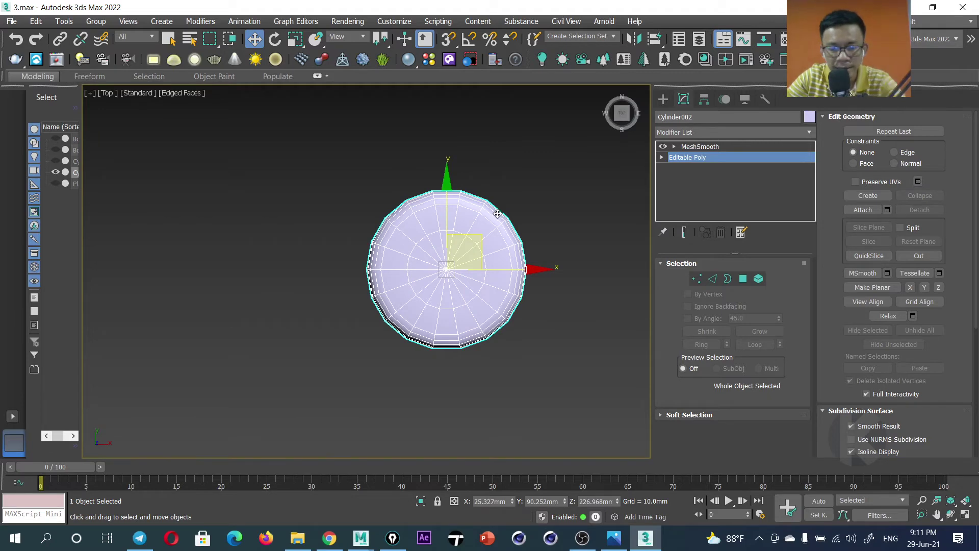
{"action": "key", "text": "p"}
{"action": "mouse_move", "coordinate": [498, 227]}
{"action": "middle_mouse_down", "text": "alt"}
{"action": "mouse_move", "coordinate": [498, 240]}
{"action": "mouse_move", "coordinate": [500, 207]}
{"action": "mouse_move", "coordinate": [458, 271]}
{"action": "mouse_move", "coordinate": [765, 272]}
{"action": "middle_mouse_up", "text": "alt"}
In Polygon mode, delete the cylinder's bottom outer ring of polygons.
{"action": "left_click", "coordinate": [741, 280]}
{"action": "middle_click_drag", "start_coordinate": [457, 330], "coordinate": [452, 281], "text": "alt"}
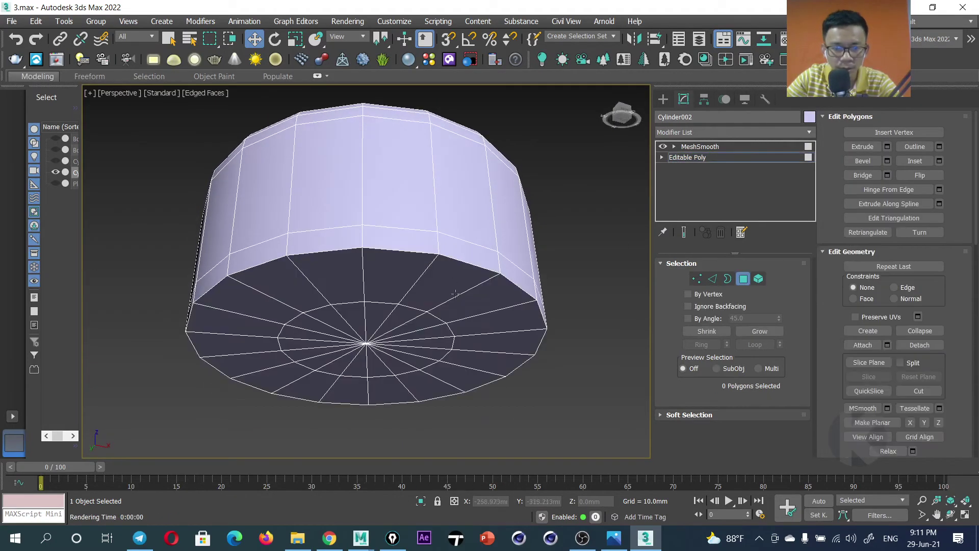
{"action": "left_click", "coordinate": [453, 280]}
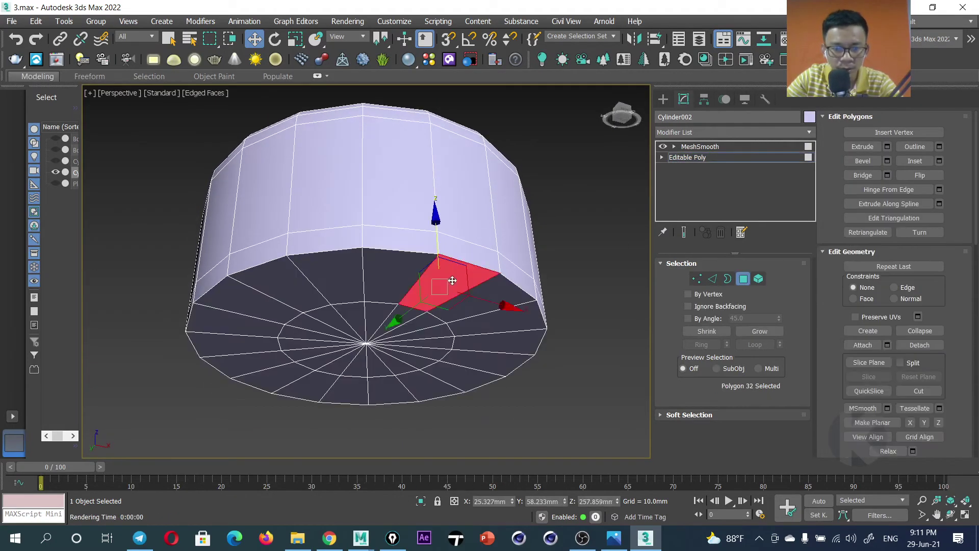
{"action": "left_click", "coordinate": [339, 273], "text": "ctrl"}
{"action": "left_click", "coordinate": [316, 377]}
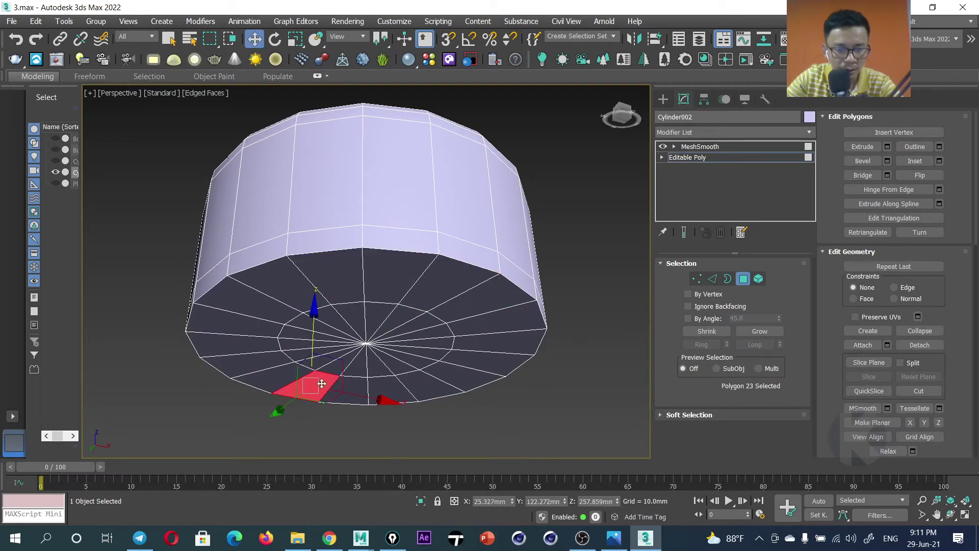
{"action": "left_click", "coordinate": [337, 279], "text": "ctrl"}
{"action": "left_click", "coordinate": [373, 393], "text": "shift"}
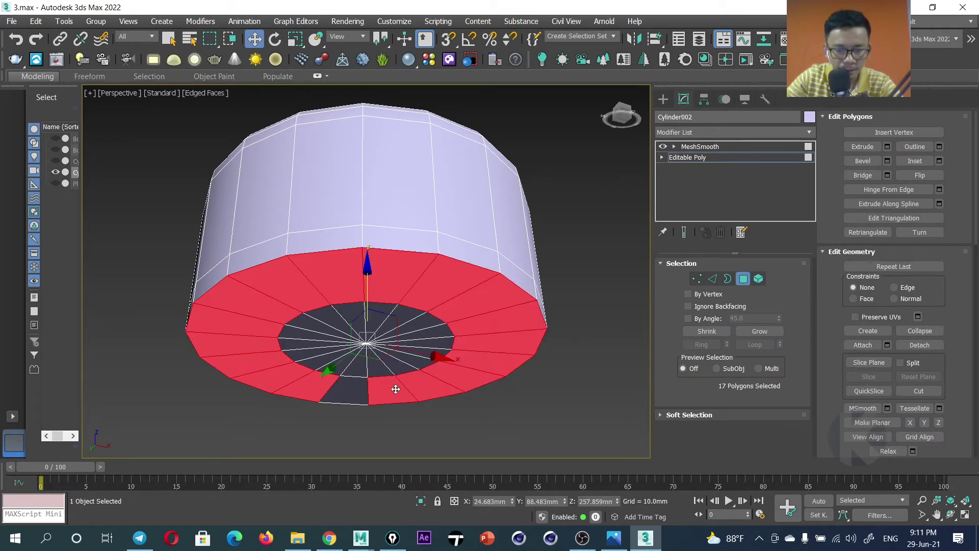
{"action": "key", "text": "Delete"}
Delete the inner bottom disc of polygons.
{"action": "left_click", "coordinate": [413, 327]}
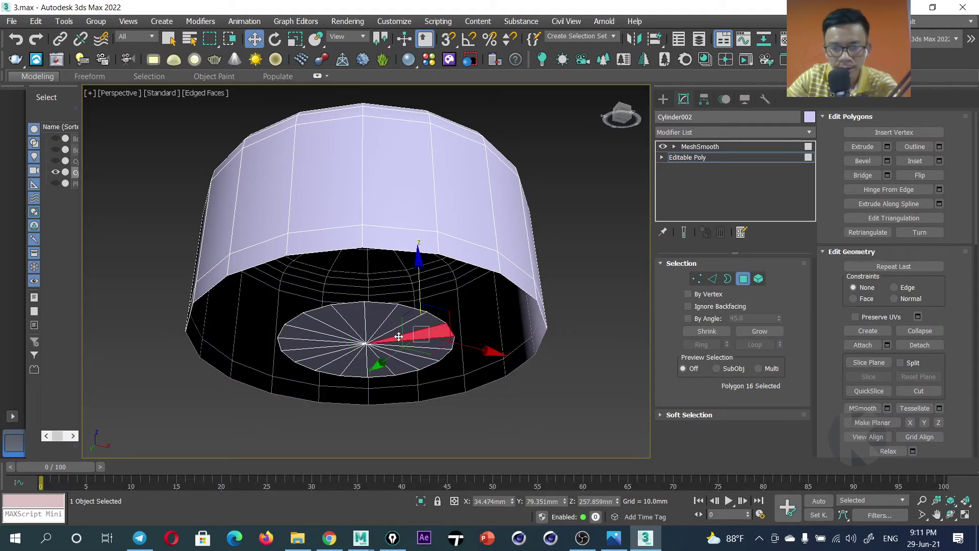
{"action": "left_click", "coordinate": [339, 337]}
{"action": "double_click", "coordinate": [339, 336]}
{"action": "key", "text": "Delete"}
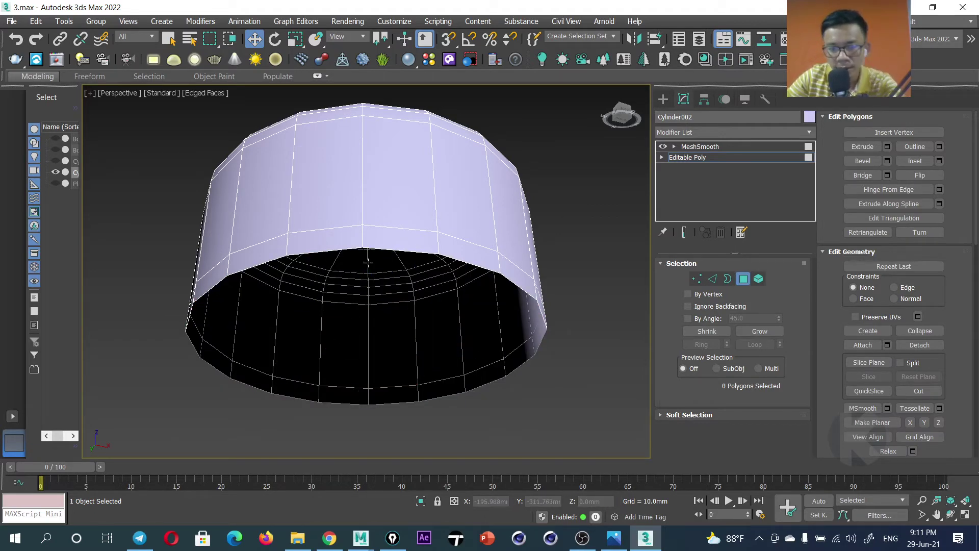
Delete the side wall loop and leftover rim polygons, leaving only the top cap.
{"action": "mouse_move", "coordinate": [368, 262]}
{"action": "middle_mouse_down", "text": "alt"}
{"action": "mouse_move", "coordinate": [389, 219]}
{"action": "mouse_move", "coordinate": [362, 307]}
{"action": "mouse_move", "coordinate": [375, 277]}
{"action": "mouse_move", "coordinate": [378, 376]}
{"action": "middle_mouse_up", "text": "alt"}
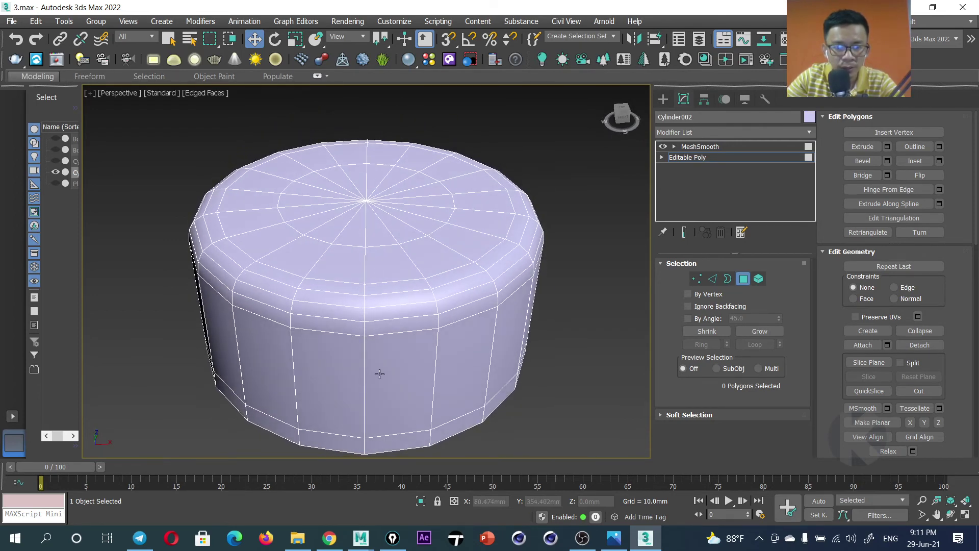
{"action": "left_click", "coordinate": [378, 376]}
{"action": "left_click", "coordinate": [322, 374], "text": "shift"}
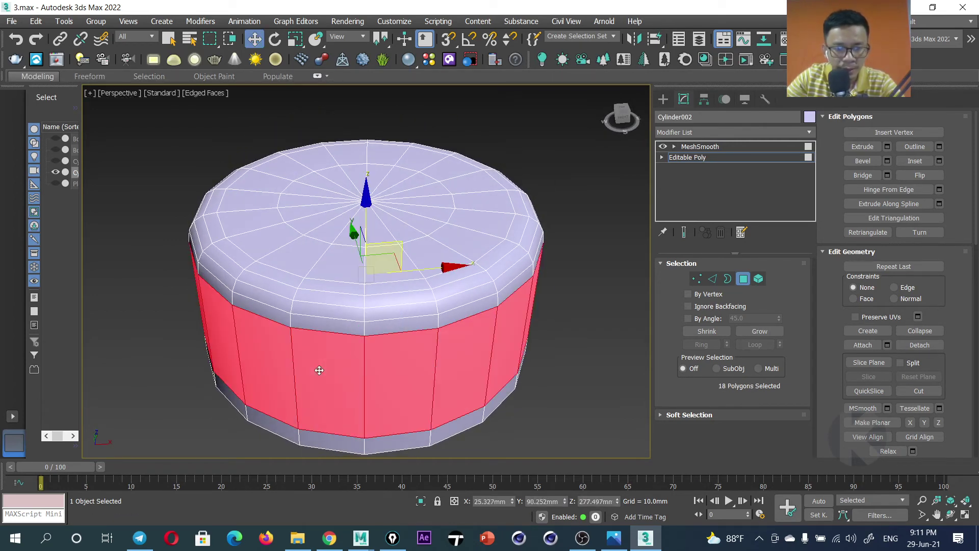
{"action": "key", "text": "Delete"}
{"action": "left_click", "coordinate": [453, 431]}
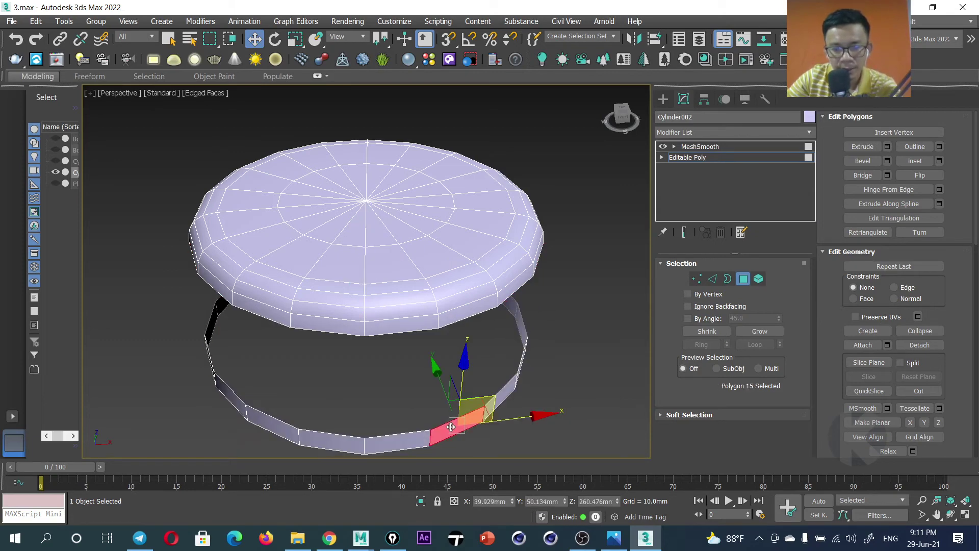
{"action": "key", "text": "Delete"}
{"action": "left_click", "coordinate": [398, 440]}
{"action": "left_click", "coordinate": [332, 437], "text": "shift"}
{"action": "key", "text": "Delete"}
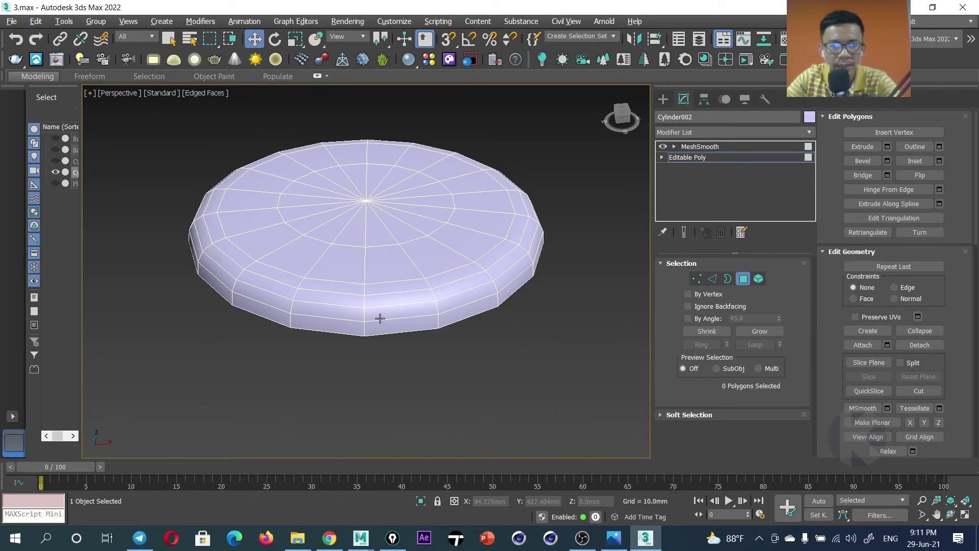
Orbit toward the top cap and select a polygon on its front edge.
{"action": "middle_click_drag", "start_coordinate": [382, 324], "coordinate": [381, 338], "text": "alt"}
{"action": "middle_click_drag", "start_coordinate": [335, 408], "coordinate": [363, 399], "text": "alt"}
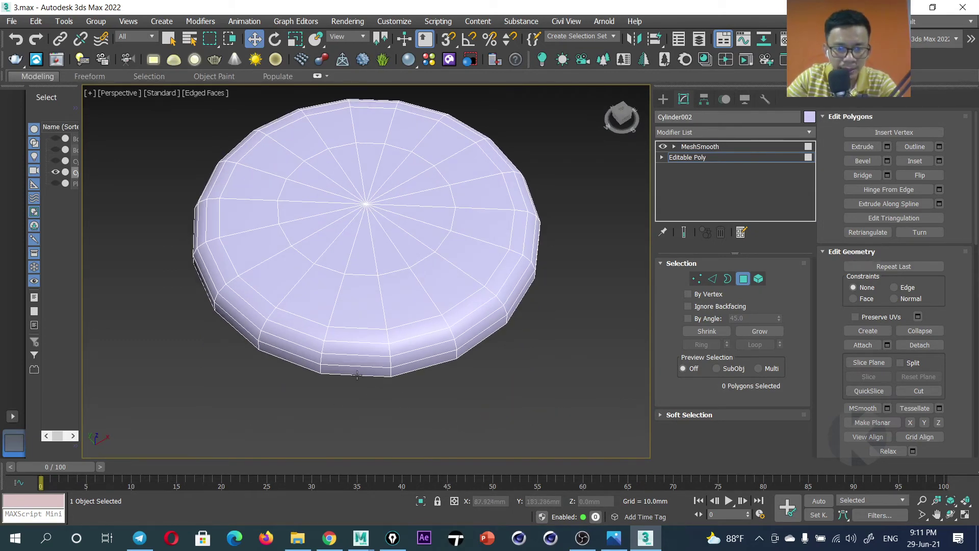
{"action": "left_click", "coordinate": [357, 375]}
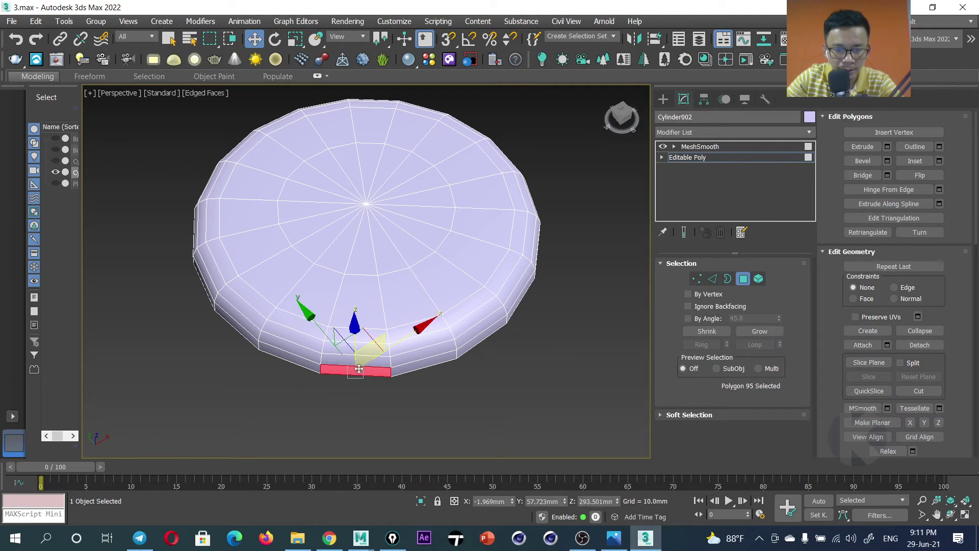
Select several edge-to-centre polygon strips on the cap and delete them as wedge slots.
{"action": "left_click", "coordinate": [361, 261], "text": "shift"}
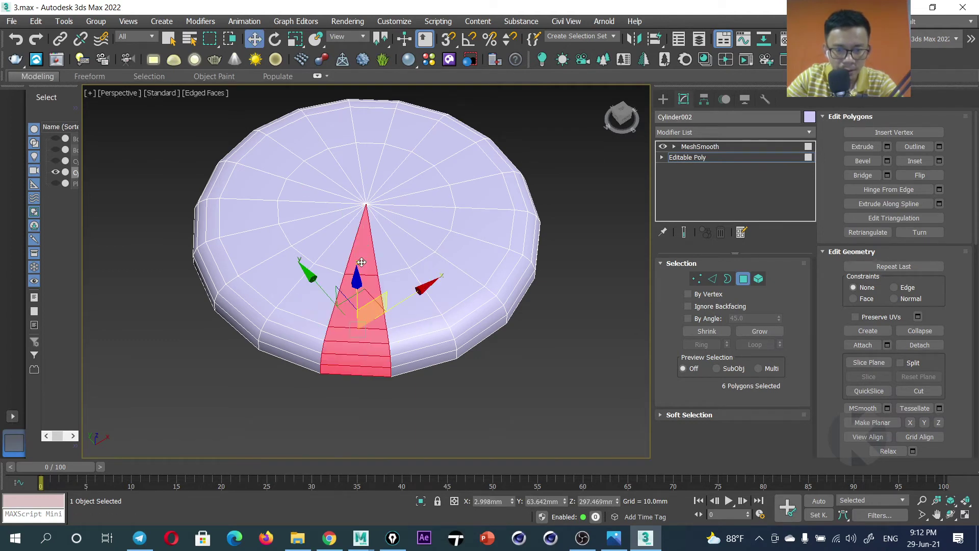
{"action": "left_click", "coordinate": [475, 342]}
{"action": "left_click", "coordinate": [419, 251], "text": "shift"}
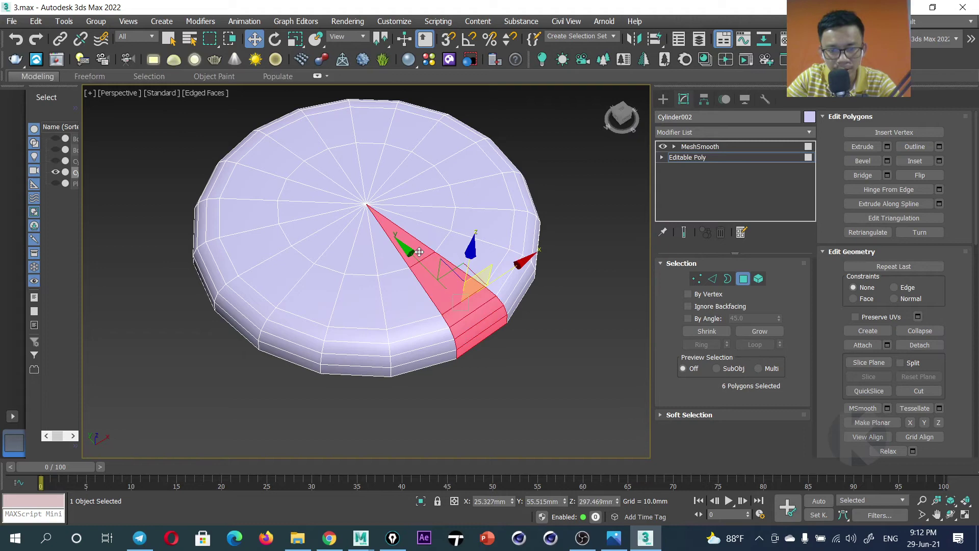
{"action": "left_click", "coordinate": [359, 369], "text": "ctrl"}
{"action": "left_click", "coordinate": [369, 255], "text": "shift"}
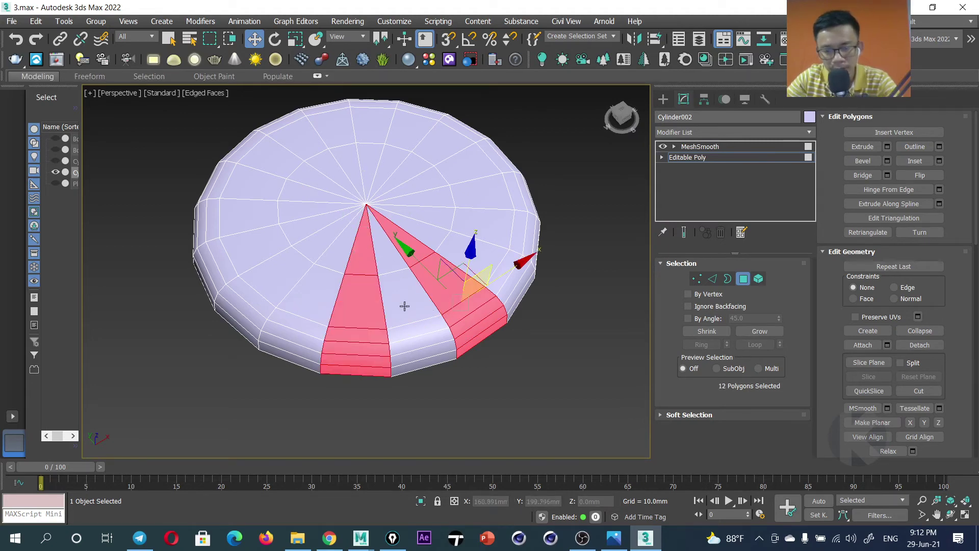
{"action": "left_click", "coordinate": [239, 329], "text": "ctrl"}
{"action": "left_click", "coordinate": [315, 240], "text": "shift"}
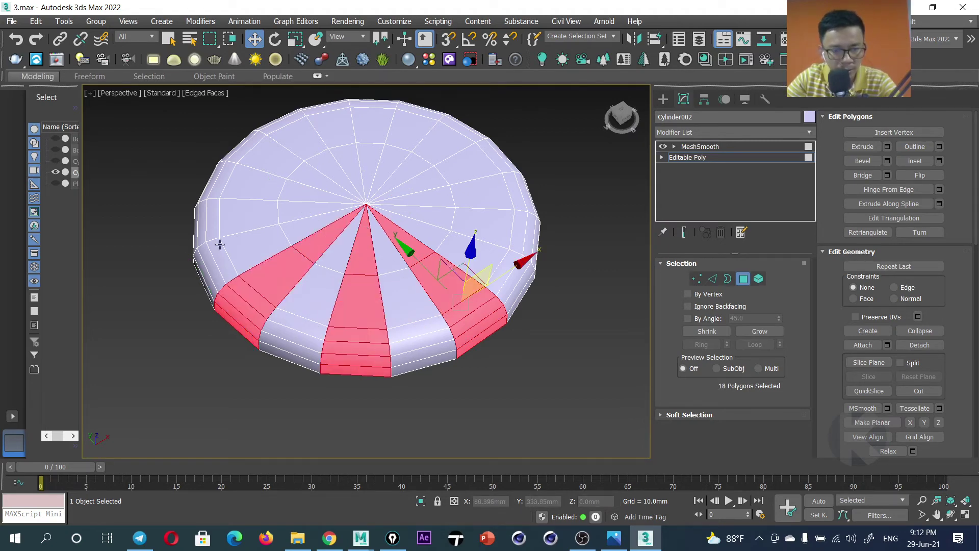
{"action": "middle_click_drag", "start_coordinate": [292, 269], "coordinate": [417, 255], "text": "alt"}
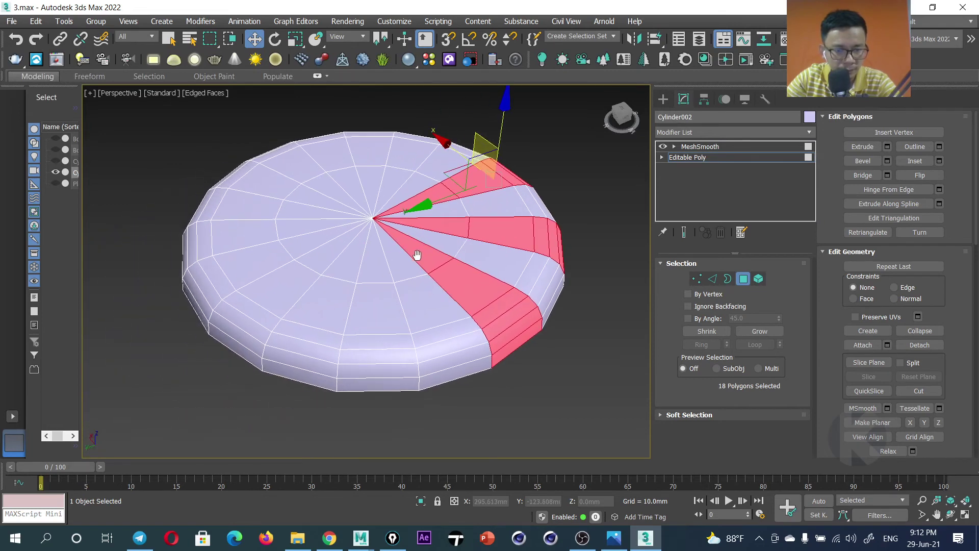
{"action": "left_click", "coordinate": [369, 382], "text": "ctrl"}
{"action": "left_click", "coordinate": [377, 268], "text": "shift"}
{"action": "key", "text": "Delete"}
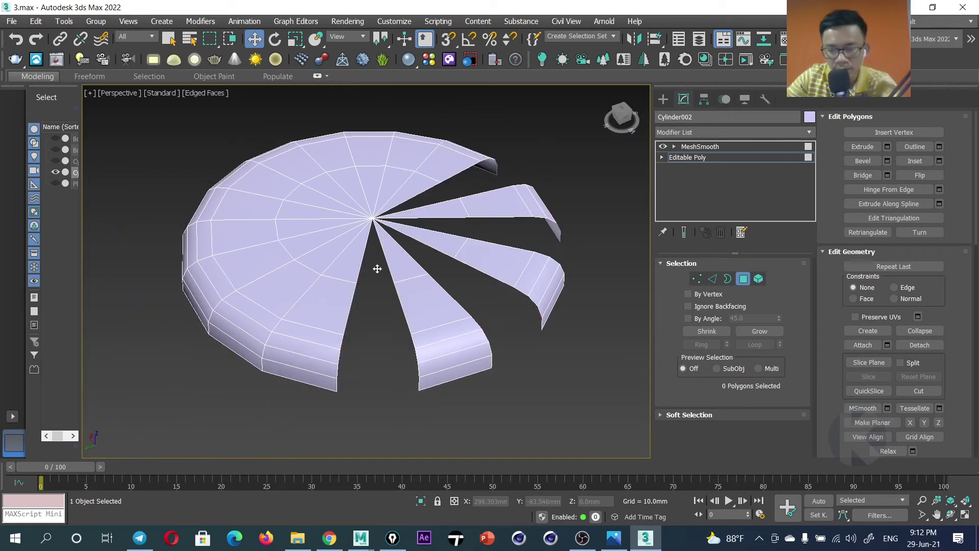
Cut two more edge-to-centre wedge slots in the cap.
{"action": "middle_click_drag", "start_coordinate": [350, 324], "coordinate": [398, 325], "text": "alt"}
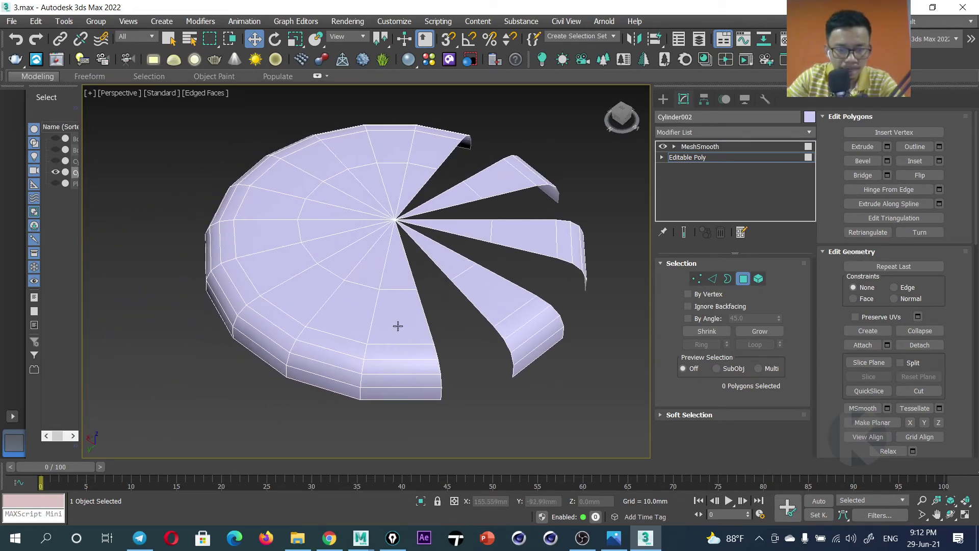
{"action": "left_click", "coordinate": [321, 382]}
{"action": "left_click", "coordinate": [368, 281], "text": "shift"}
{"action": "key", "text": "Delete"}
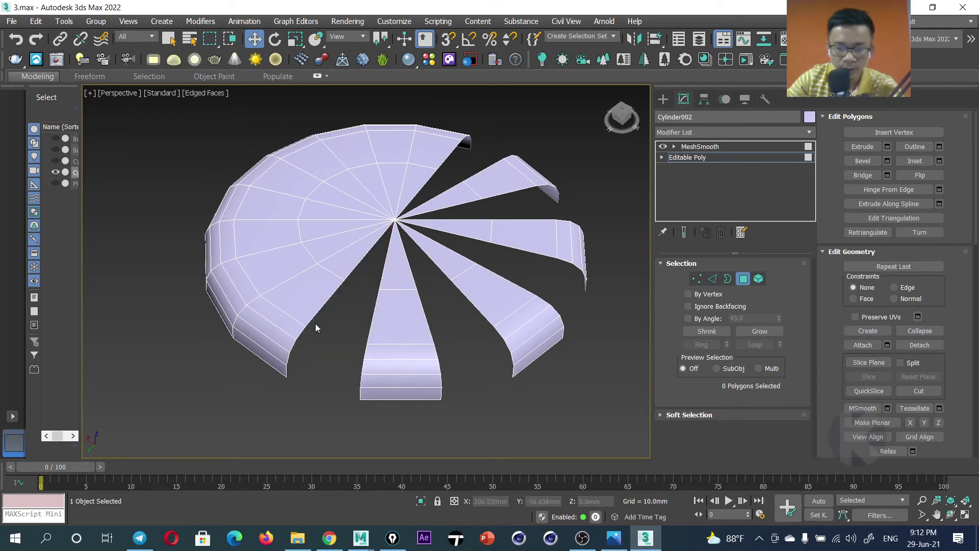
{"action": "mouse_move", "coordinate": [341, 338]}
{"action": "middle_mouse_down", "text": "alt"}
{"action": "mouse_move", "coordinate": [378, 355]}
{"action": "mouse_move", "coordinate": [309, 389]}
{"action": "middle_mouse_up", "text": "alt"}
{"action": "left_click", "coordinate": [309, 389]}
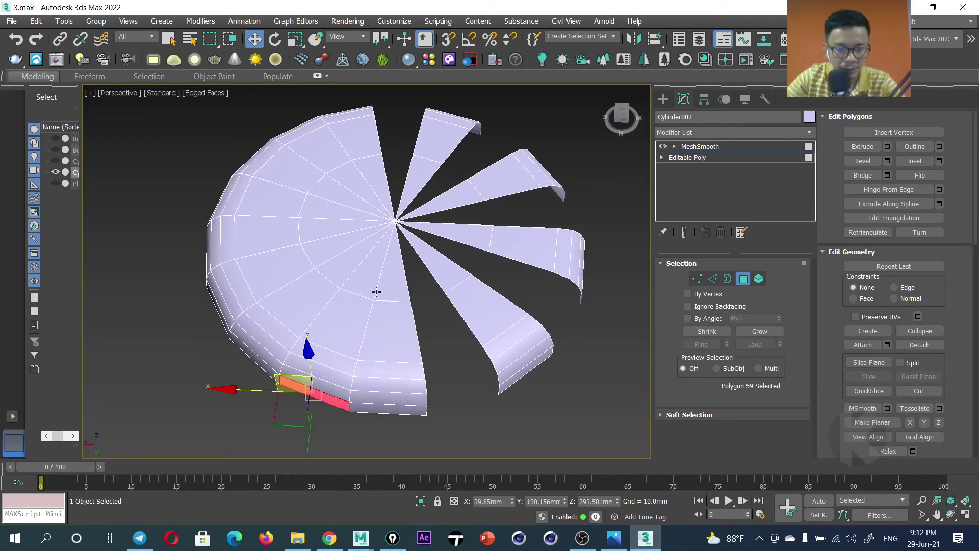
{"action": "left_click", "coordinate": [376, 291], "text": "shift"}
{"action": "key", "text": "Delete"}
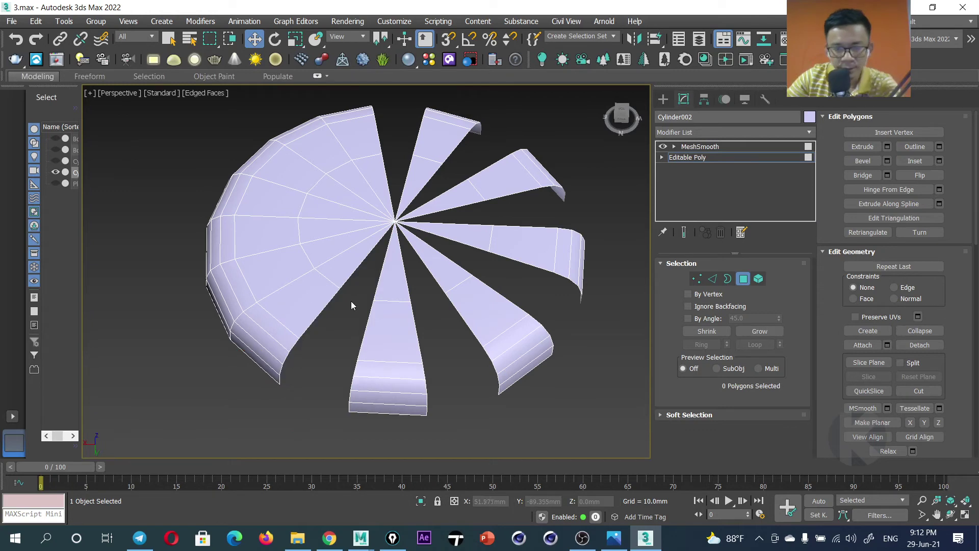
{"action": "middle_click_drag", "start_coordinate": [354, 304], "coordinate": [437, 304], "text": "alt"}
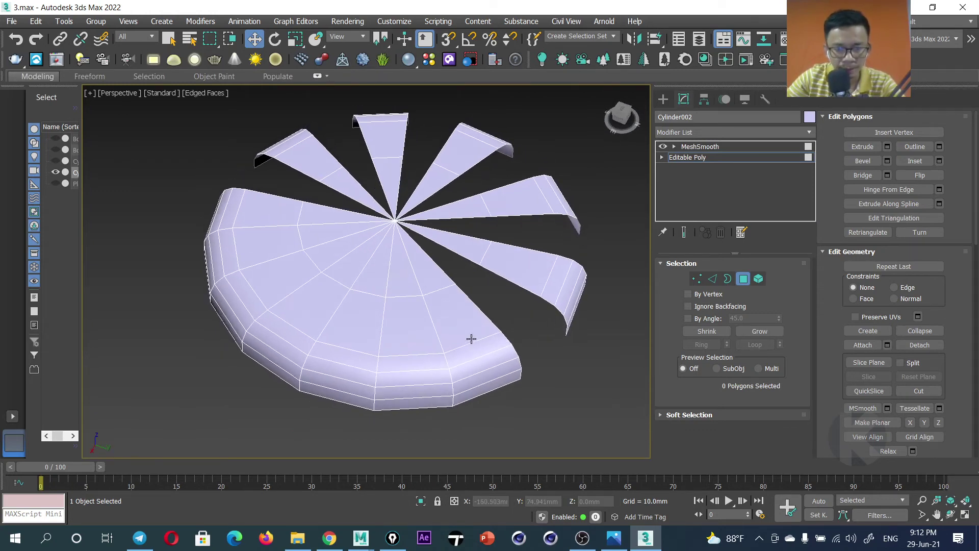
Undo the wedge cuts, then delete cap polygons with their side strips to open rim slots.
{"action": "key", "text": "ctrl+z"}
{"action": "key", "text": "ctrl+z"}
{"action": "key", "text": "ctrl+z"}
{"action": "key", "text": "ctrl+z"}
{"action": "key", "text": "ctrl+z"}
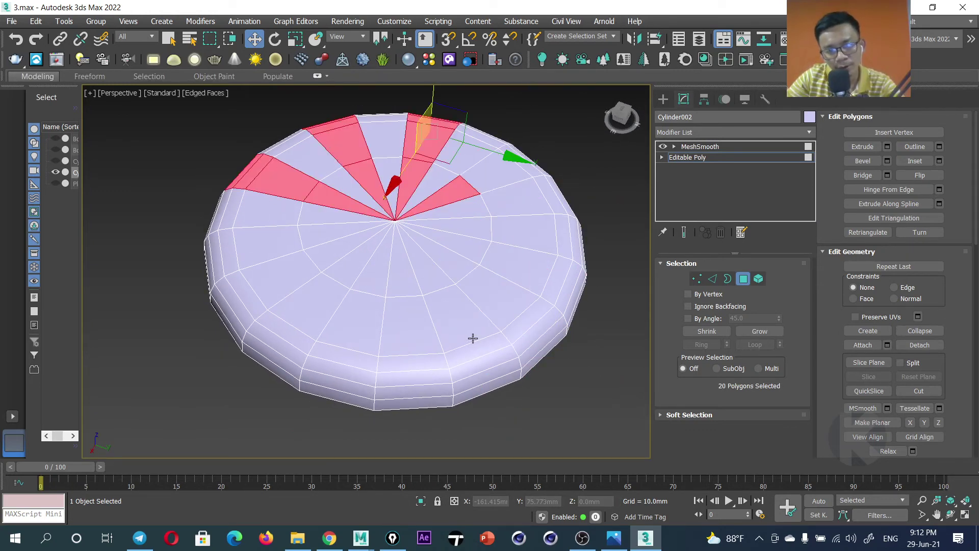
{"action": "middle_click_drag", "start_coordinate": [505, 321], "coordinate": [466, 319], "text": "alt"}
{"action": "left_click", "coordinate": [351, 299]}
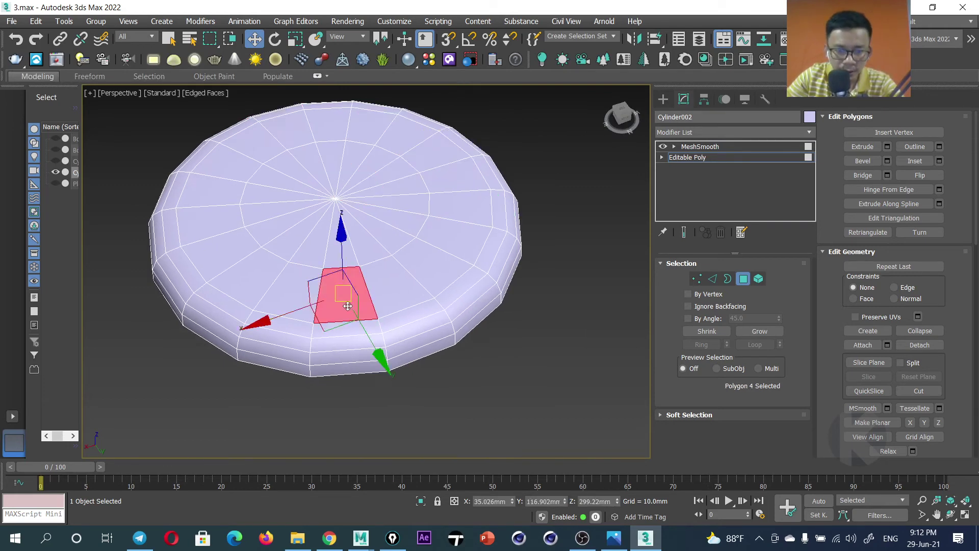
{"action": "left_click", "coordinate": [346, 372], "text": "shift"}
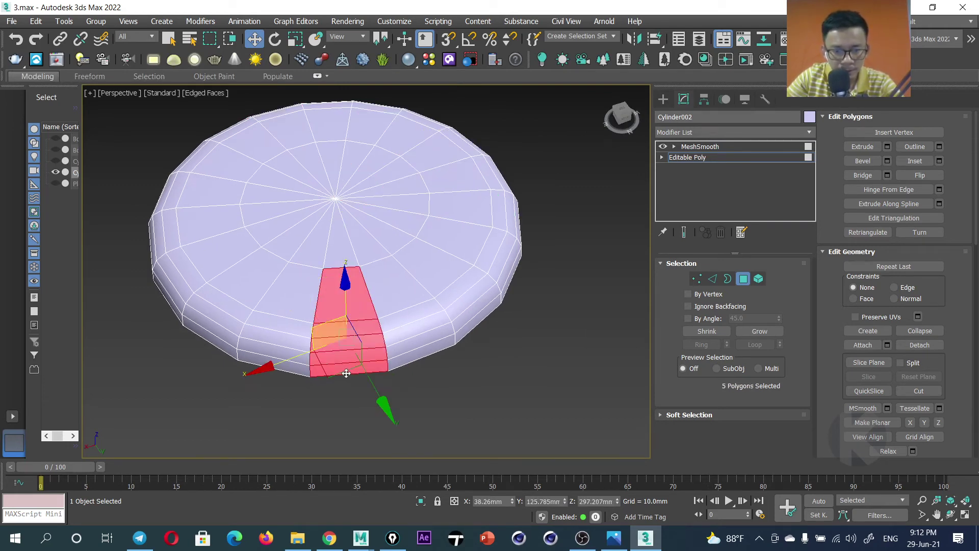
{"action": "left_click", "coordinate": [387, 293], "text": "ctrl"}
{"action": "left_click", "coordinate": [395, 287], "text": "alt"}
{"action": "left_click", "coordinate": [436, 267], "text": "ctrl"}
{"action": "left_click", "coordinate": [463, 327], "text": "shift"}
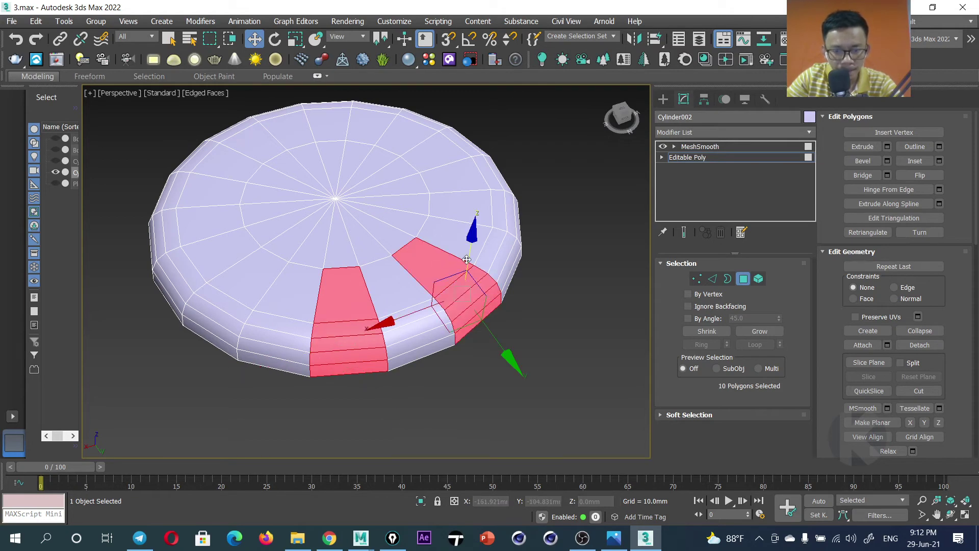
{"action": "left_click", "coordinate": [459, 209], "text": "ctrl"}
{"action": "middle_click_drag", "start_coordinate": [459, 209], "coordinate": [545, 327], "text": "alt"}
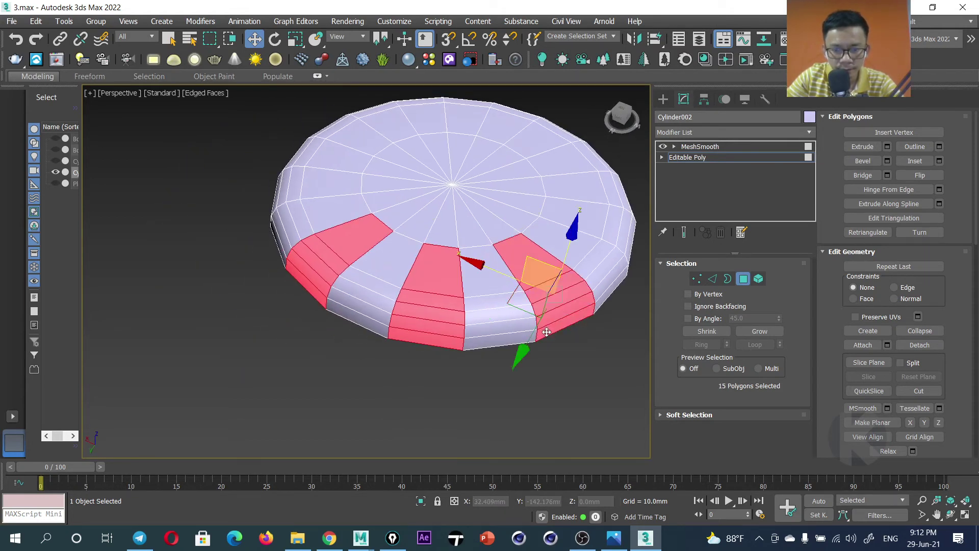
{"action": "key", "text": "Delete"}
Cut three more rim slots by deleting cap polygons and the side faces below.
{"action": "middle_click_drag", "start_coordinate": [551, 305], "coordinate": [365, 322], "text": "alt"}
{"action": "left_click", "coordinate": [241, 305]}
{"action": "left_click", "coordinate": [241, 378], "text": "ctrl"}
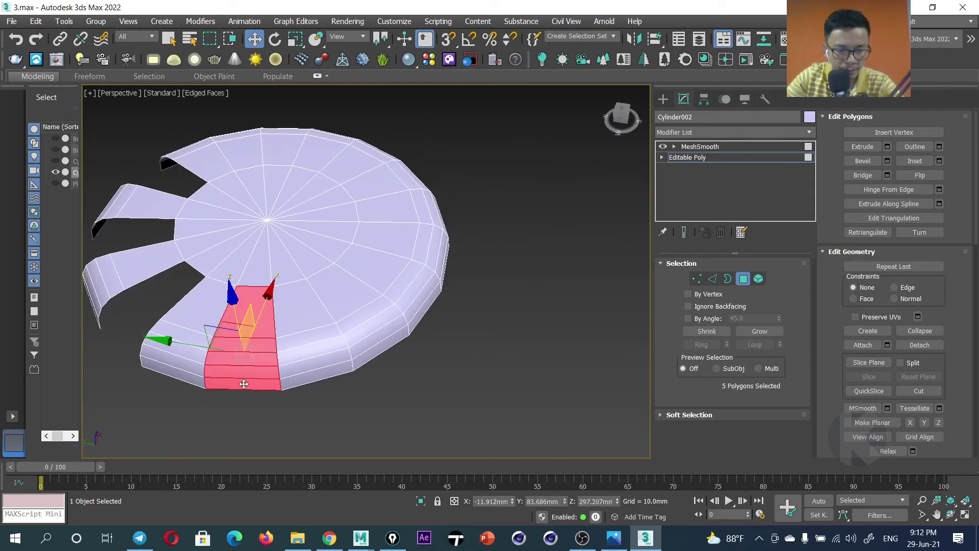
{"action": "key", "text": "Delete"}
{"action": "left_click", "coordinate": [335, 301]}
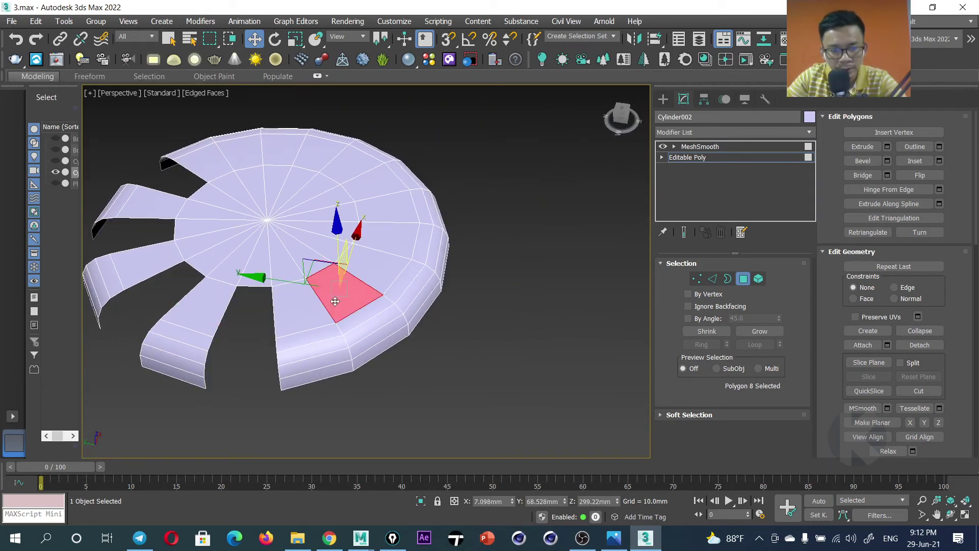
{"action": "left_click", "coordinate": [370, 352], "text": "shift"}
{"action": "key", "text": "Delete"}
{"action": "mouse_move", "coordinate": [391, 337]}
{"action": "middle_mouse_down", "text": "alt"}
{"action": "mouse_move", "coordinate": [363, 343]}
{"action": "mouse_move", "coordinate": [280, 326]}
{"action": "middle_mouse_up", "text": "alt"}
{"action": "left_click", "coordinate": [279, 326]}
{"action": "left_click", "coordinate": [292, 393], "text": "shift"}
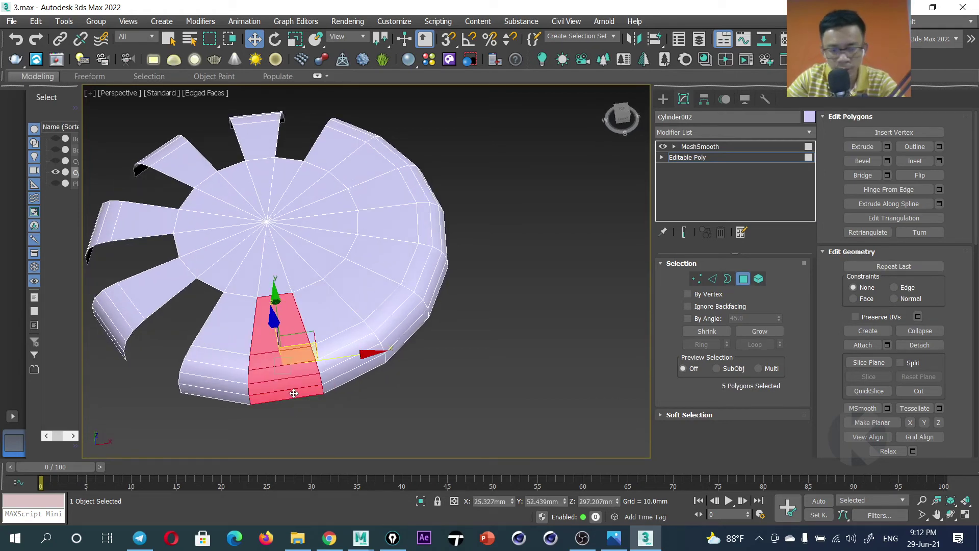
{"action": "key", "text": "Delete"}
Open the remaining rim slots around the cover and exit Polygon mode.
{"action": "left_click", "coordinate": [355, 298]}
{"action": "left_click", "coordinate": [392, 347], "text": "shift"}
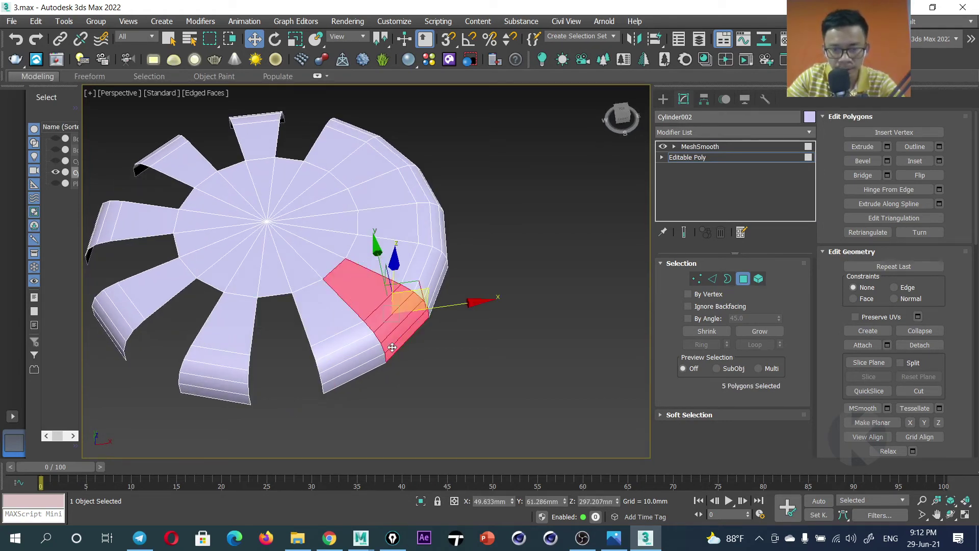
{"action": "key", "text": "Delete"}
{"action": "mouse_move", "coordinate": [414, 351]}
{"action": "middle_mouse_down", "text": "alt"}
{"action": "mouse_move", "coordinate": [298, 344]}
{"action": "mouse_move", "coordinate": [270, 360]}
{"action": "mouse_move", "coordinate": [286, 354]}
{"action": "middle_mouse_up", "text": "alt"}
{"action": "left_click", "coordinate": [278, 322]}
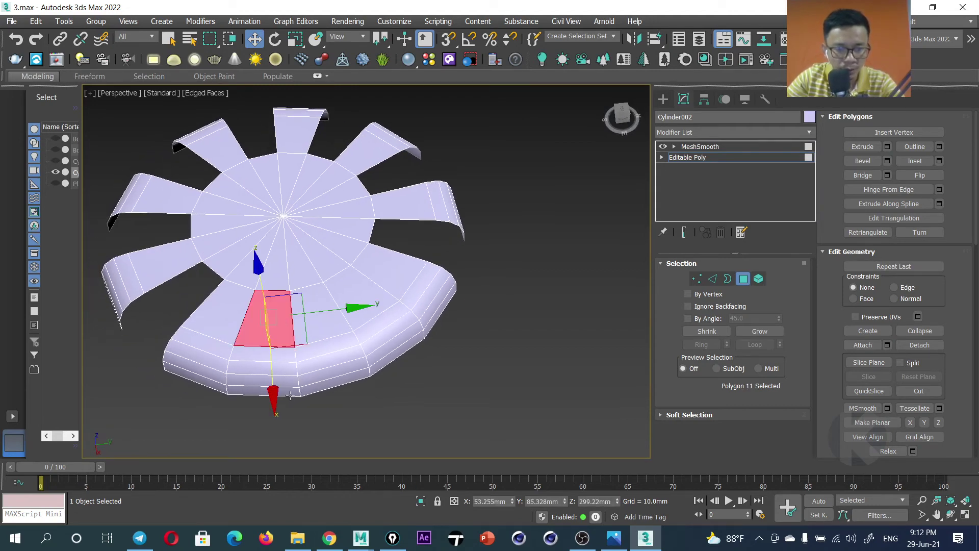
{"action": "left_click", "coordinate": [270, 389], "text": "shift"}
{"action": "left_click", "coordinate": [351, 307], "text": "ctrl"}
{"action": "left_click", "coordinate": [372, 333], "text": "shift"}
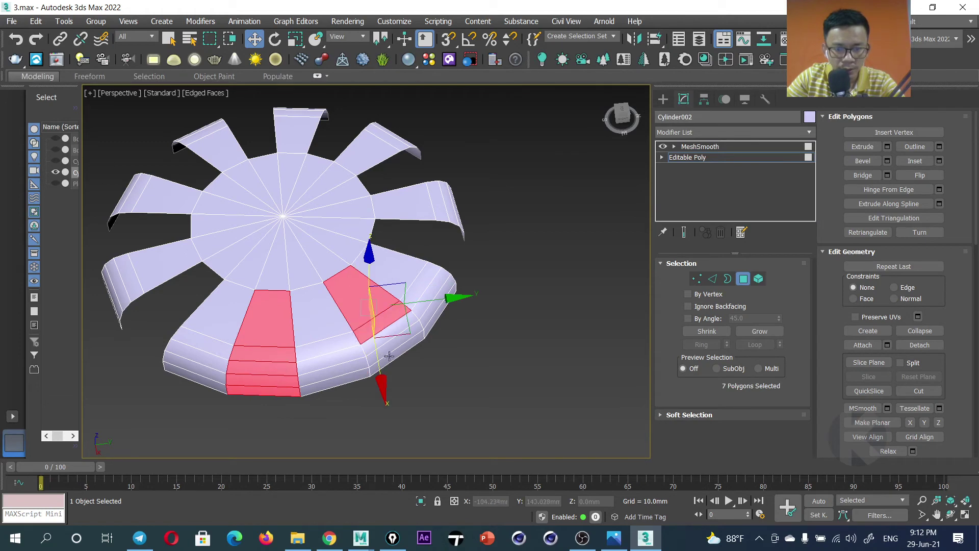
{"action": "key", "text": "Delete"}
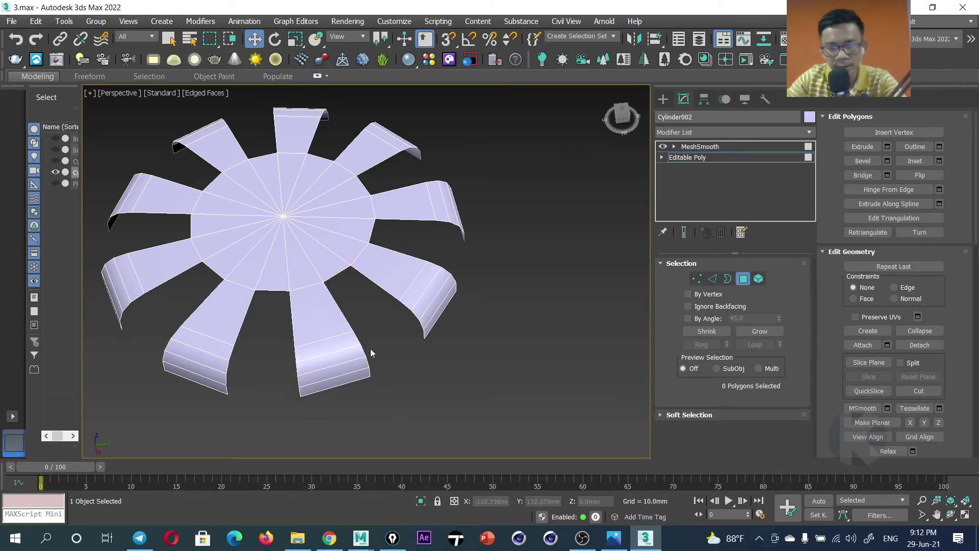
{"action": "left_click", "coordinate": [743, 278]}
Add a Shell modifier to the slotted drain cover from the Modifier List.
{"action": "mouse_move", "coordinate": [357, 266]}
{"action": "middle_mouse_down", "text": "alt"}
{"action": "mouse_move", "coordinate": [359, 176]}
{"action": "mouse_move", "coordinate": [360, 265]}
{"action": "middle_mouse_up", "text": "alt"}
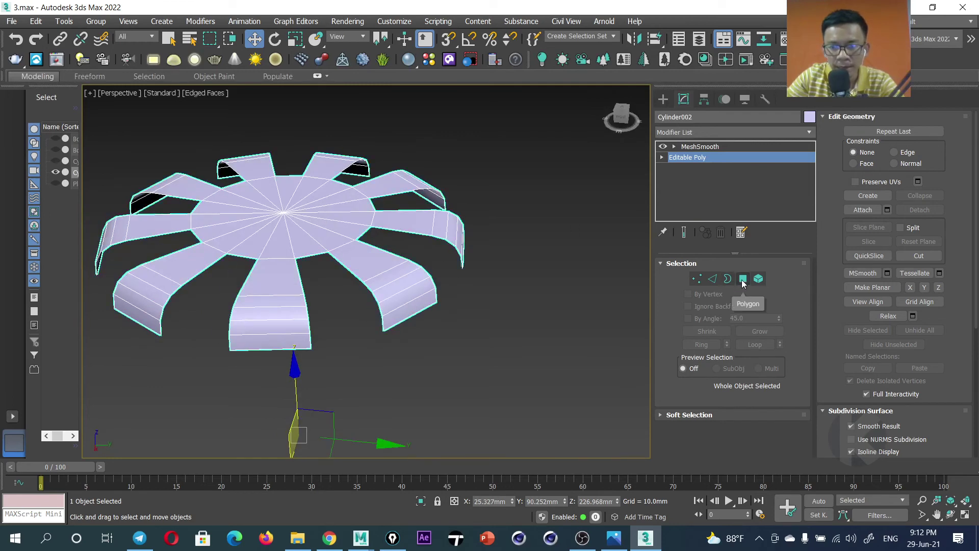
{"action": "left_click", "coordinate": [703, 132]}
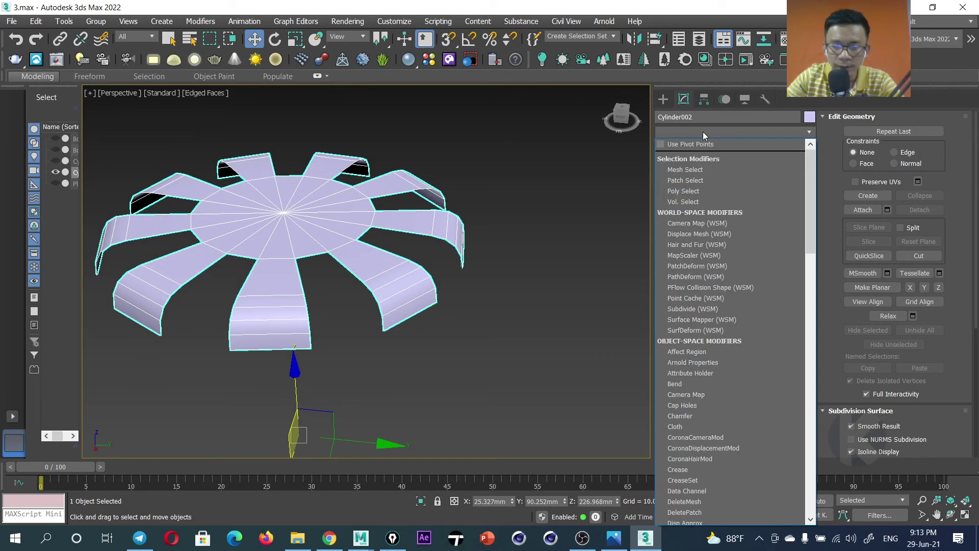
{"action": "key", "text": "s"}
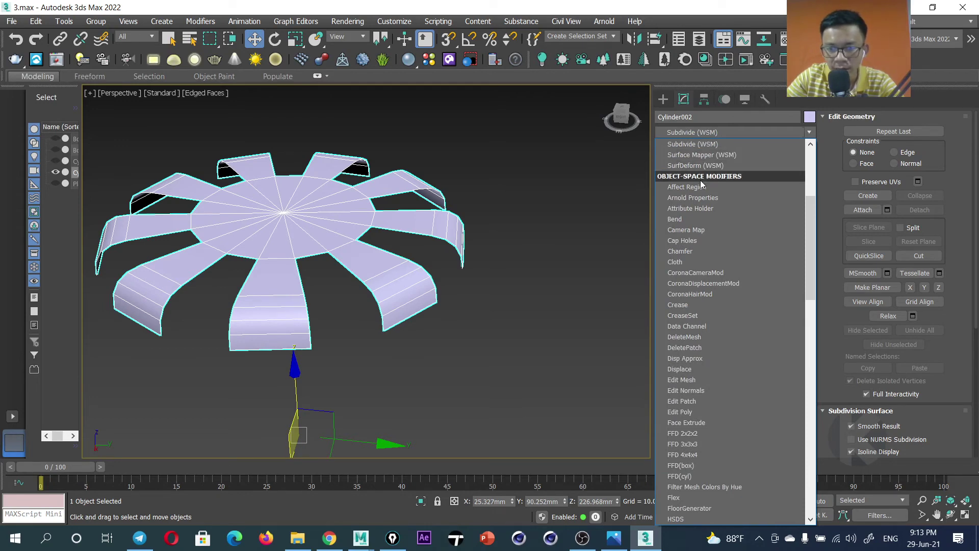
{"action": "left_click", "coordinate": [701, 186]}
{"action": "left_click", "coordinate": [704, 132]}
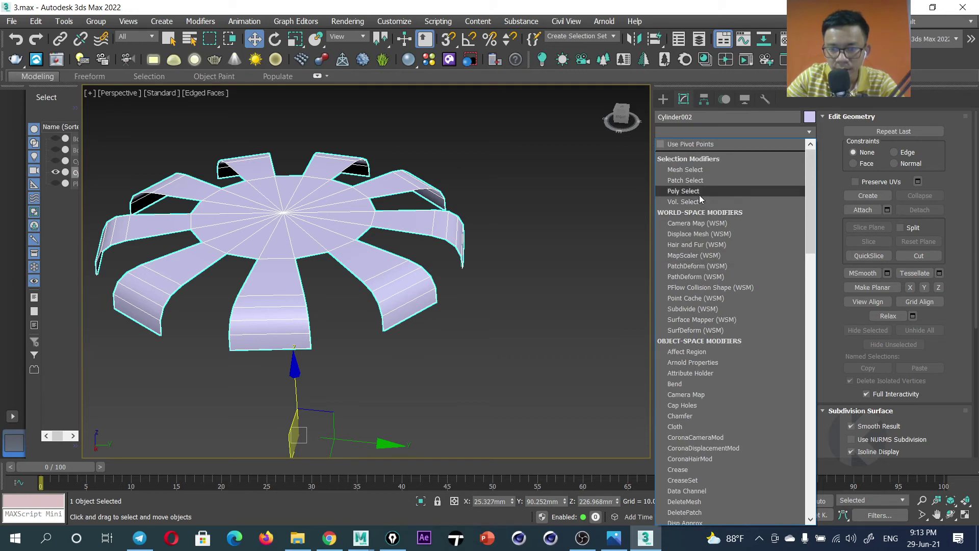
{"action": "scroll", "coordinate": [697, 265], "scroll_direction": "down", "scroll_amount": 2}
{"action": "scroll", "coordinate": [696, 306], "scroll_direction": "down", "scroll_amount": 5}
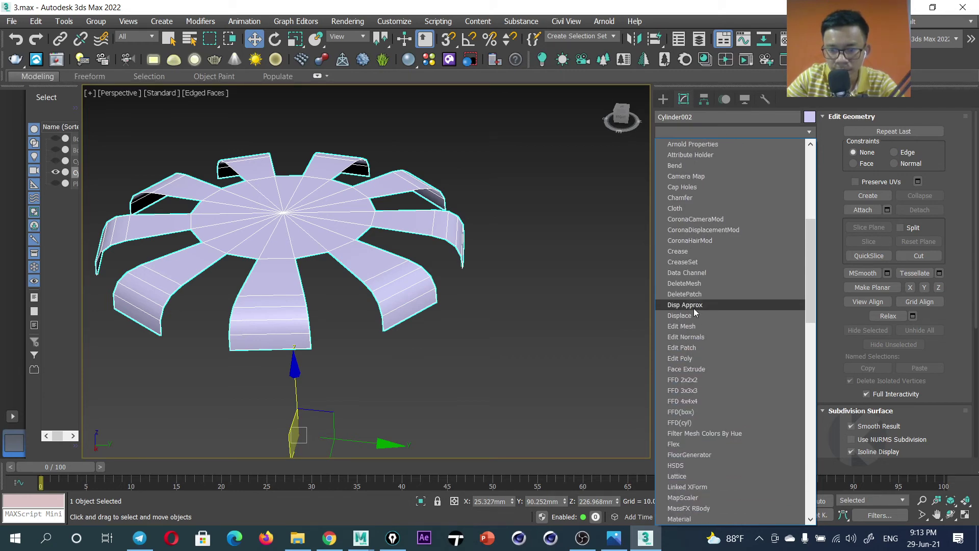
{"action": "scroll", "coordinate": [695, 312], "scroll_direction": "down", "scroll_amount": 4}
{"action": "scroll", "coordinate": [695, 311], "scroll_direction": "down", "scroll_amount": 4}
{"action": "scroll", "coordinate": [696, 311], "scroll_direction": "down", "scroll_amount": 4}
{"action": "scroll", "coordinate": [696, 312], "scroll_direction": "down", "scroll_amount": 4}
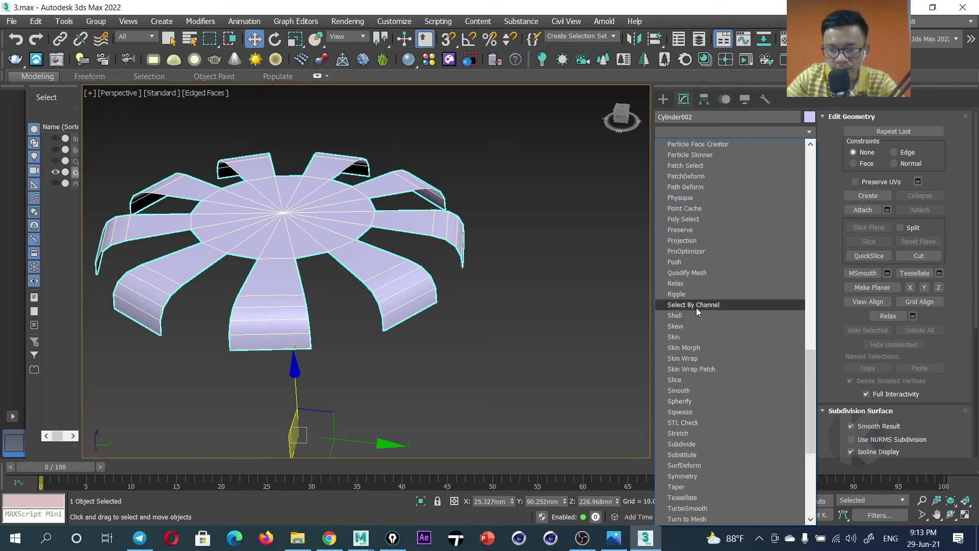
{"action": "left_click", "coordinate": [689, 316]}
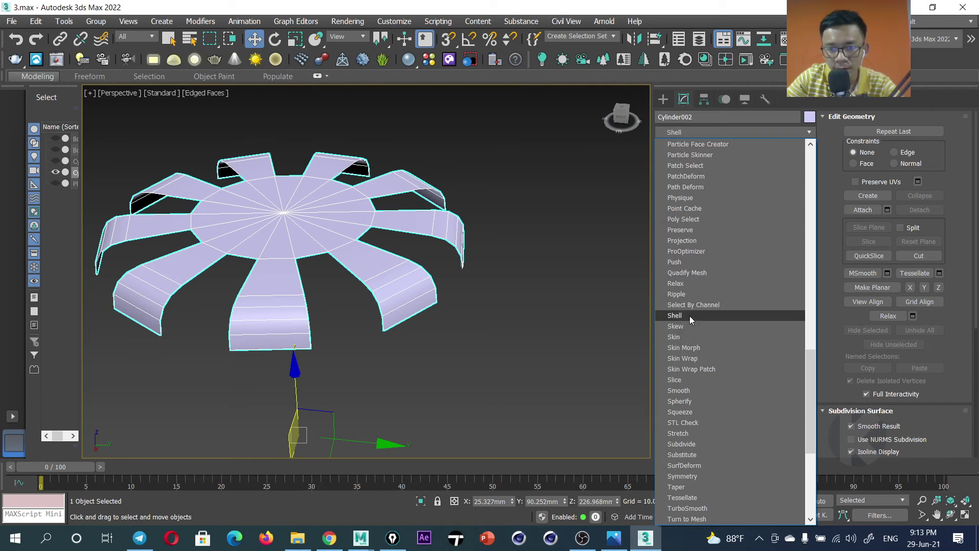
{"action": "middle_click_drag", "start_coordinate": [400, 277], "coordinate": [418, 266], "text": "alt"}
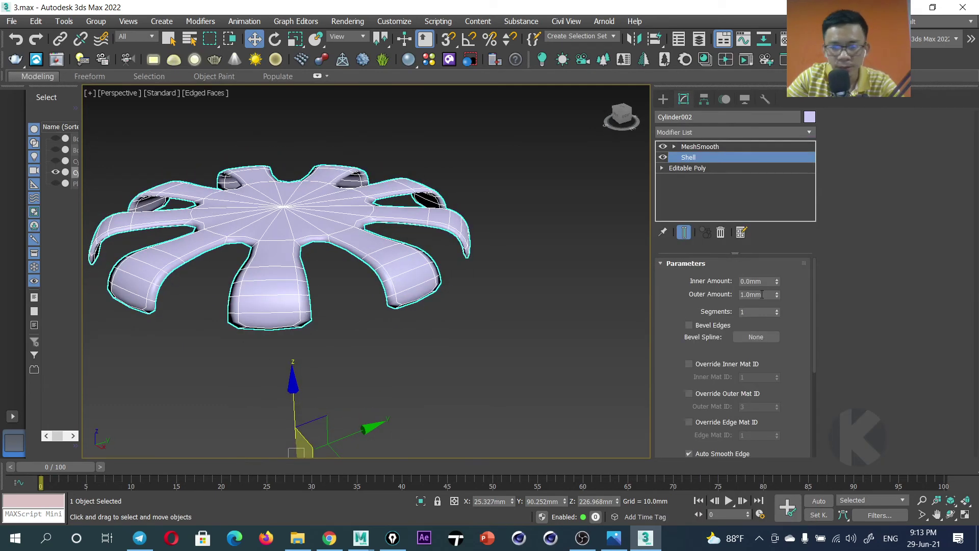
Set the Shell to 1.0mm inner amount and 2 segments.
{"action": "type", "text": "1"}
{"action": "key", "text": "Return"}
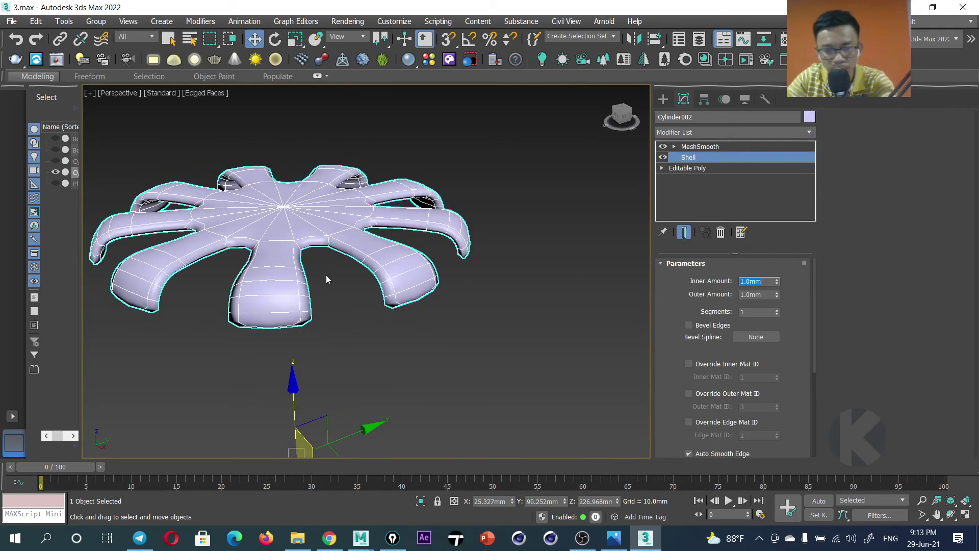
{"action": "scroll", "coordinate": [326, 275], "scroll_direction": "up", "scroll_amount": 4}
{"action": "middle_click_drag", "start_coordinate": [326, 277], "coordinate": [561, 331], "text": "alt"}
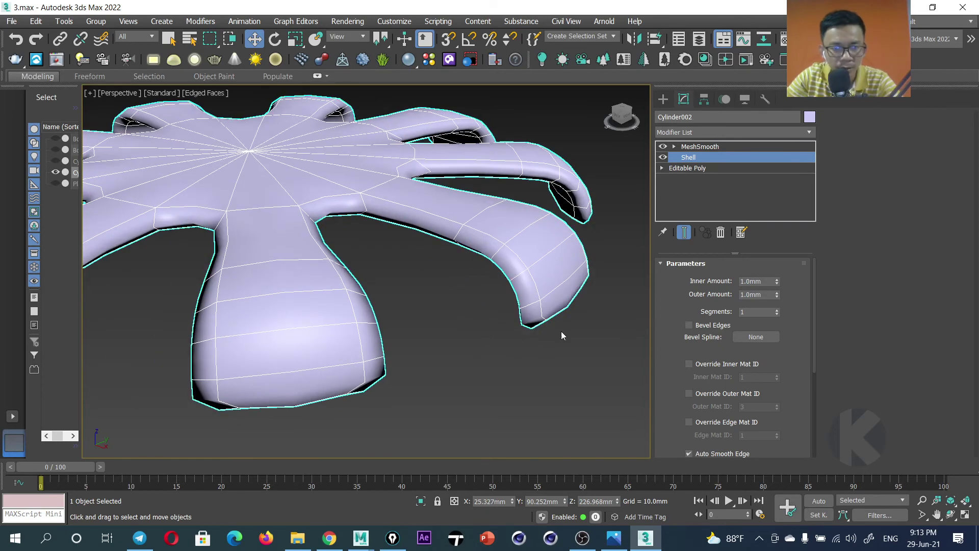
{"action": "left_click", "coordinate": [777, 309]}
{"action": "scroll", "coordinate": [352, 252], "scroll_direction": "down", "scroll_amount": 6}
{"action": "mouse_move", "coordinate": [353, 253]}
{"action": "middle_mouse_down", "text": "alt"}
{"action": "mouse_move", "coordinate": [373, 265]}
{"action": "mouse_move", "coordinate": [325, 254]}
{"action": "middle_mouse_up", "text": "alt"}
{"action": "scroll", "coordinate": [373, 265], "scroll_direction": "up", "scroll_amount": 2}
Unhide all objects to bring the bathtub back into the scene.
{"action": "right_click", "coordinate": [455, 235]}
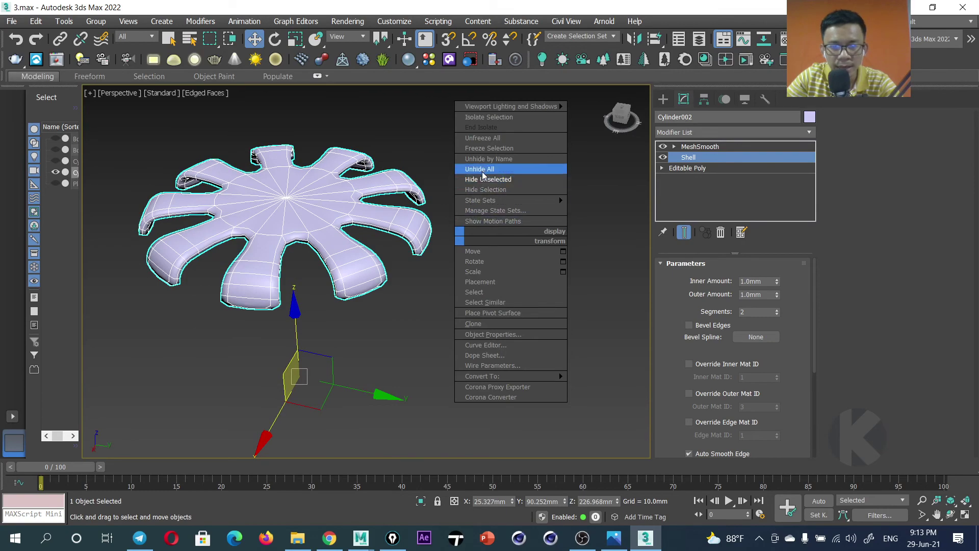
{"action": "left_click", "coordinate": [483, 176]}
{"action": "mouse_move", "coordinate": [483, 176]}
{"action": "middle_mouse_down", "text": "alt"}
{"action": "mouse_move", "coordinate": [467, 228]}
{"action": "mouse_move", "coordinate": [430, 265]}
{"action": "mouse_move", "coordinate": [403, 256]}
{"action": "middle_mouse_up", "text": "alt"}
{"action": "scroll", "coordinate": [430, 265], "scroll_direction": "down", "scroll_amount": 4}
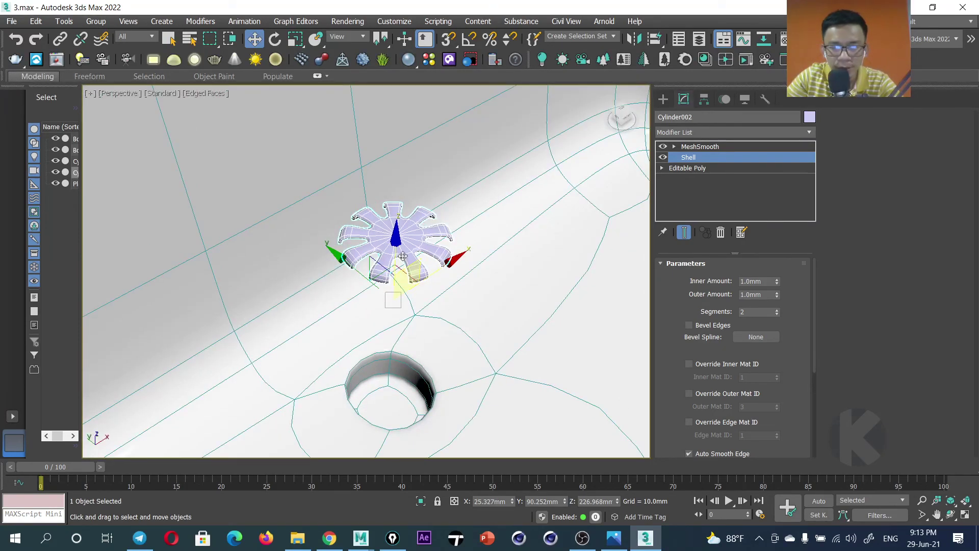
Centre the drain cover over the drain hole and sink it slightly into the floor.
{"action": "left_click_drag", "start_coordinate": [403, 256], "coordinate": [395, 360]}
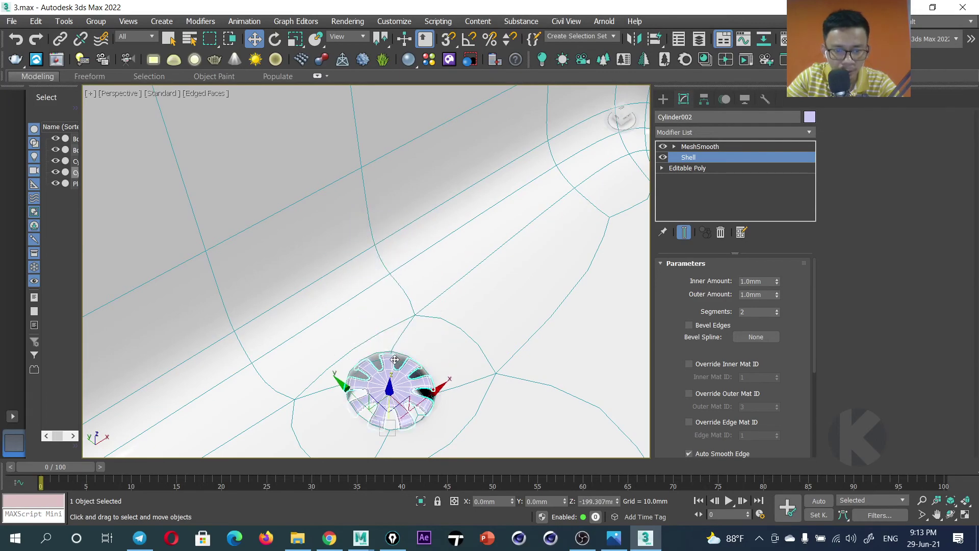
{"action": "scroll", "coordinate": [395, 360], "scroll_direction": "up", "scroll_amount": 3}
{"action": "scroll", "coordinate": [394, 376], "scroll_direction": "up", "scroll_amount": 2}
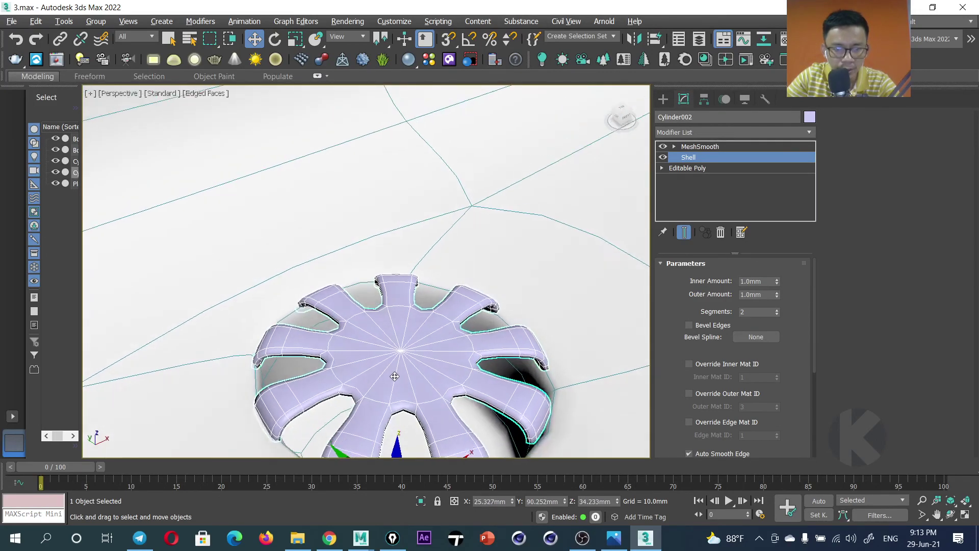
{"action": "middle_click_drag", "start_coordinate": [394, 375], "coordinate": [411, 408], "text": "alt"}
{"action": "left_click_drag", "start_coordinate": [407, 418], "coordinate": [401, 432]}
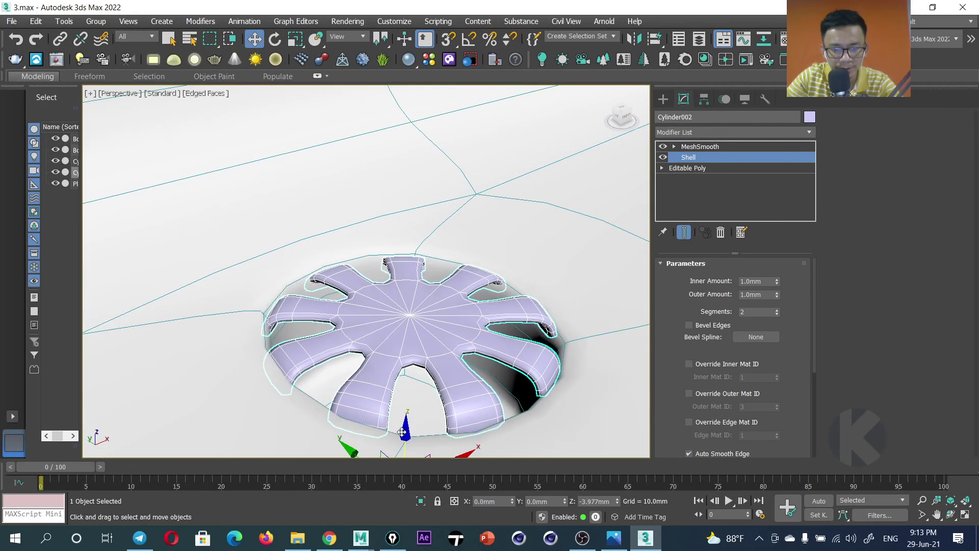
{"action": "mouse_move", "coordinate": [408, 396]}
{"action": "middle_mouse_down", "text": "alt"}
{"action": "mouse_move", "coordinate": [380, 385]}
{"action": "mouse_move", "coordinate": [400, 393]}
{"action": "mouse_move", "coordinate": [409, 377]}
{"action": "middle_mouse_up", "text": "alt"}
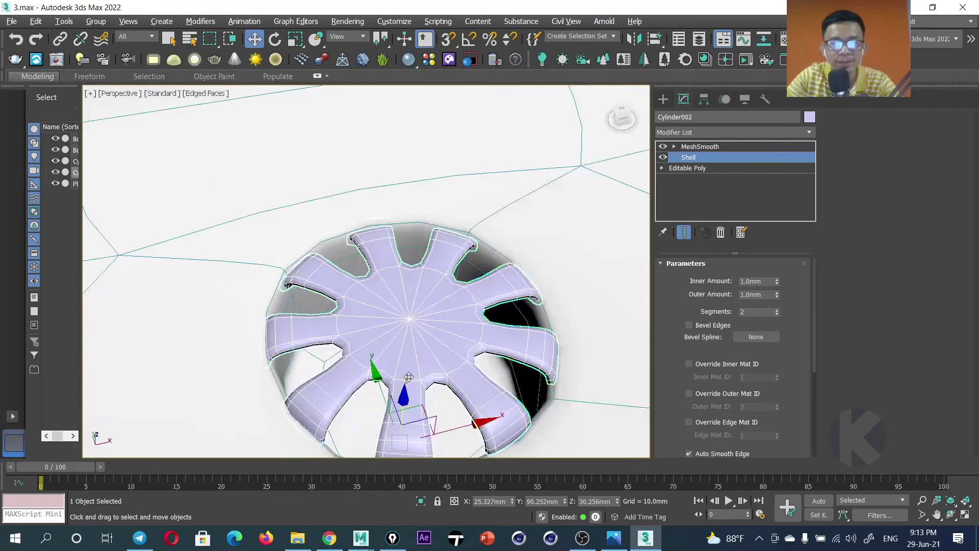
{"action": "scroll", "coordinate": [409, 377], "scroll_direction": "down", "scroll_amount": 5}
{"action": "mouse_move", "coordinate": [383, 332]}
{"action": "middle_mouse_down", "text": "alt"}
{"action": "mouse_move", "coordinate": [357, 285]}
{"action": "mouse_move", "coordinate": [408, 215]}
{"action": "mouse_move", "coordinate": [415, 238]}
{"action": "middle_mouse_up", "text": "alt"}
{"action": "left_click", "coordinate": [489, 190]}
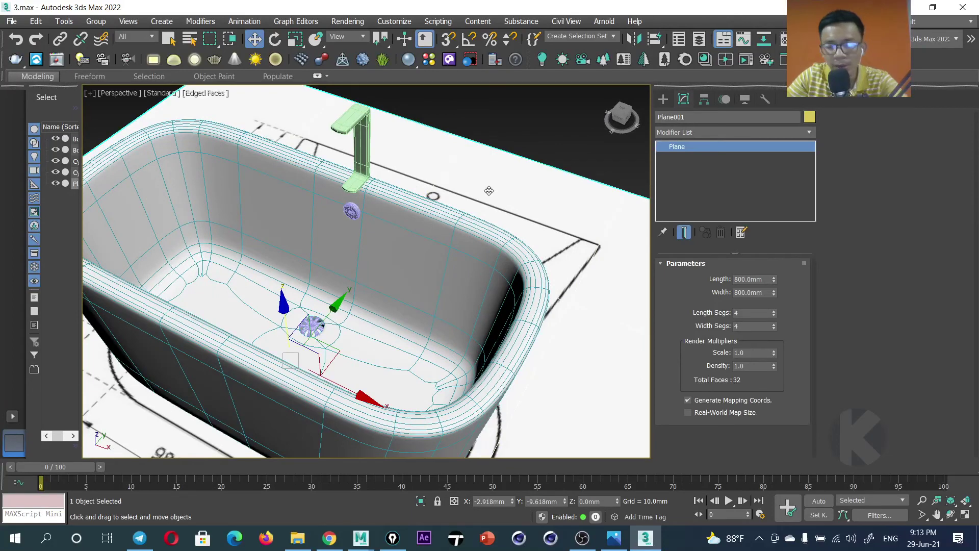
Delete the leftover Plane001 and restore the two-viewport layout with the tub framed.
{"action": "scroll", "coordinate": [489, 191], "scroll_direction": "down", "scroll_amount": 4}
{"action": "key", "text": "Delete"}
{"action": "scroll", "coordinate": [479, 214], "scroll_direction": "down", "scroll_amount": 2}
{"action": "scroll", "coordinate": [470, 250], "scroll_direction": "up", "scroll_amount": 3}
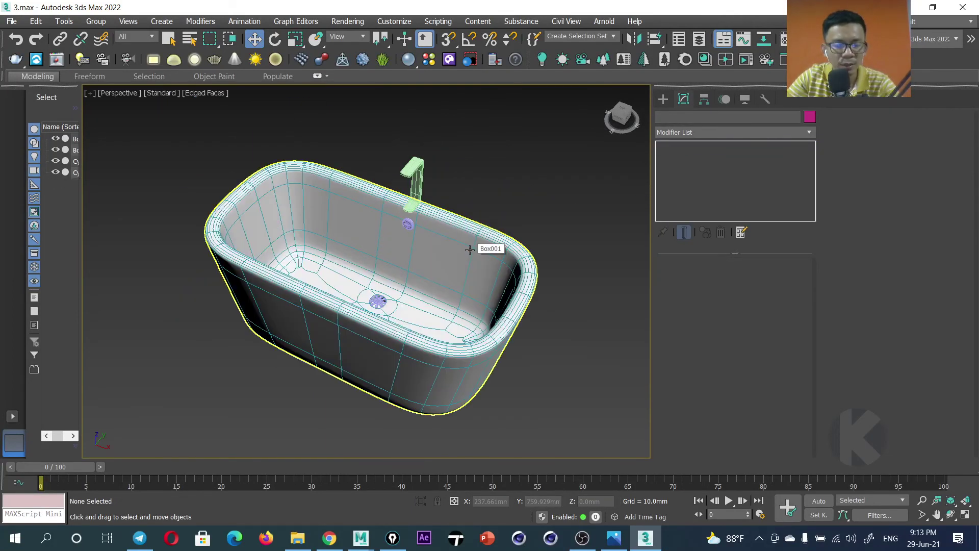
{"action": "middle_click_drag", "start_coordinate": [479, 250], "coordinate": [438, 316], "text": "alt"}
{"action": "key", "text": "alt+w"}
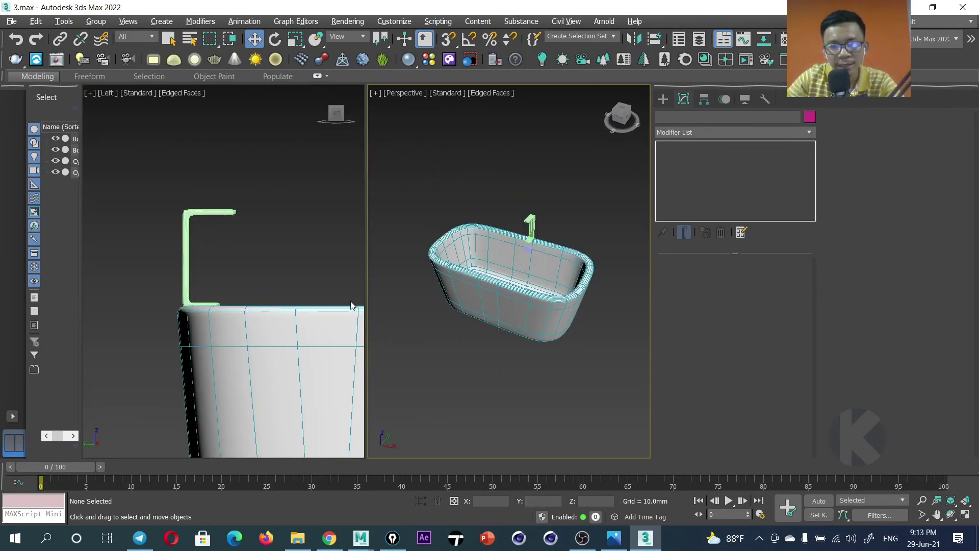
{"action": "left_click", "coordinate": [354, 298]}
{"action": "key", "text": "z"}
{"action": "left_click", "coordinate": [535, 198]}
{"action": "scroll", "coordinate": [535, 199], "scroll_direction": "up", "scroll_amount": 2}
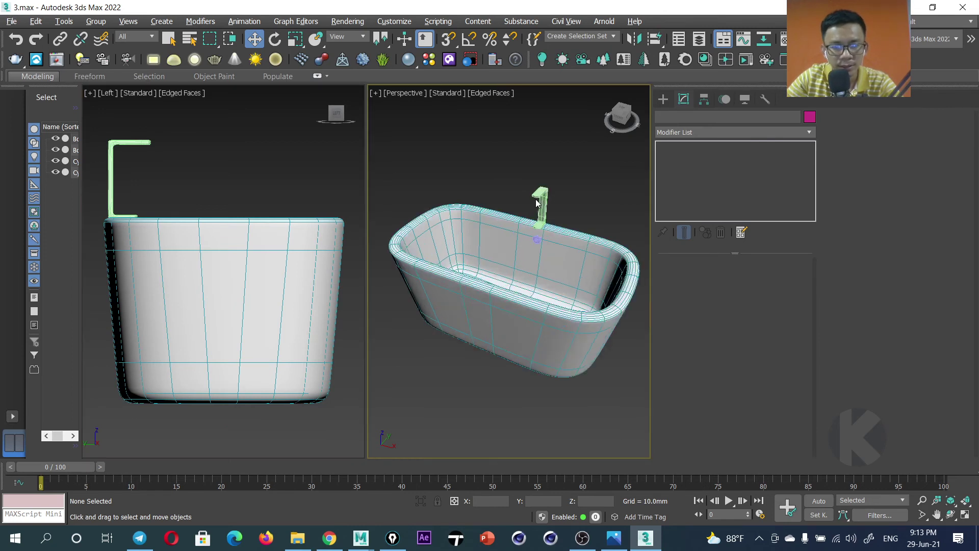
Group the tub, faucet and drain cover under the name '3', then save the scene.
{"action": "left_click_drag", "start_coordinate": [625, 159], "coordinate": [399, 409]}
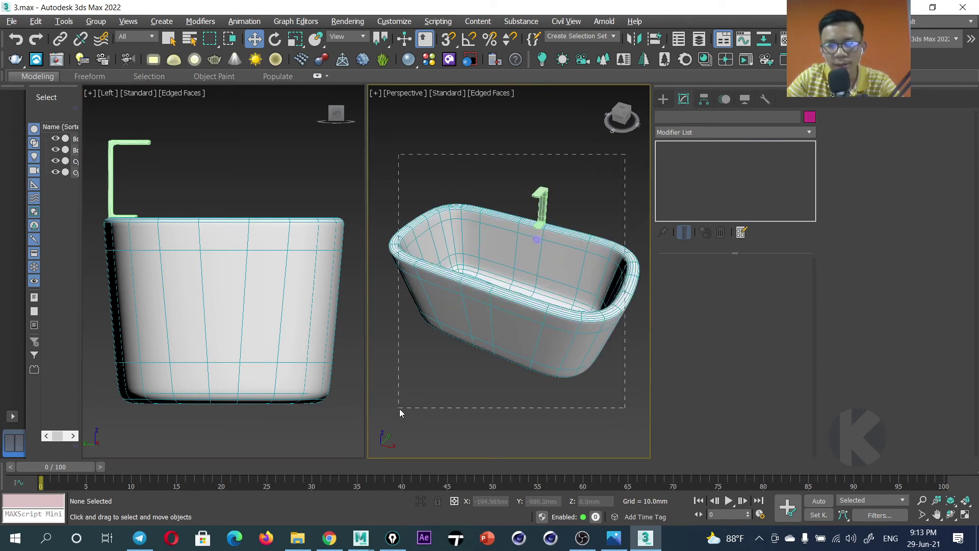
{"action": "left_click", "coordinate": [96, 20]}
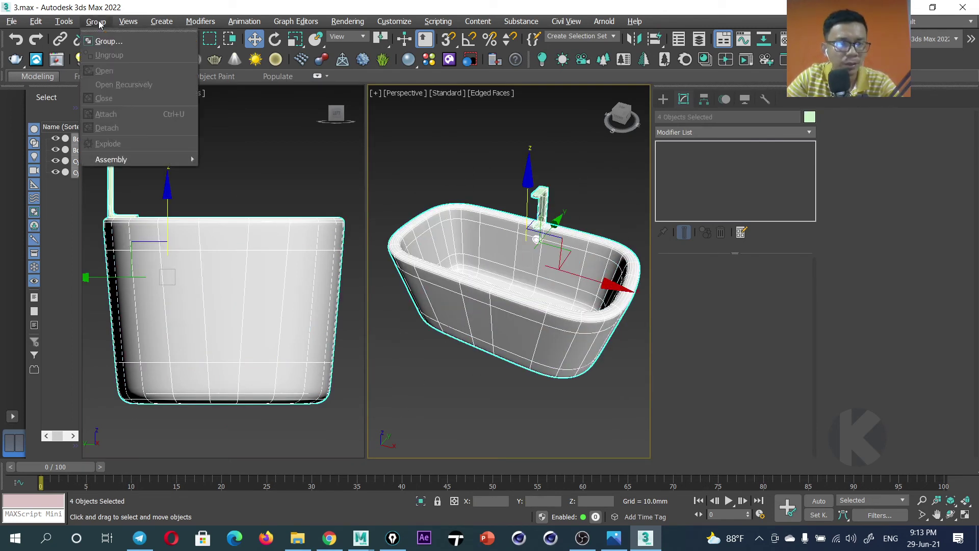
{"action": "left_click", "coordinate": [102, 41]}
{"action": "type", "text": "3"}
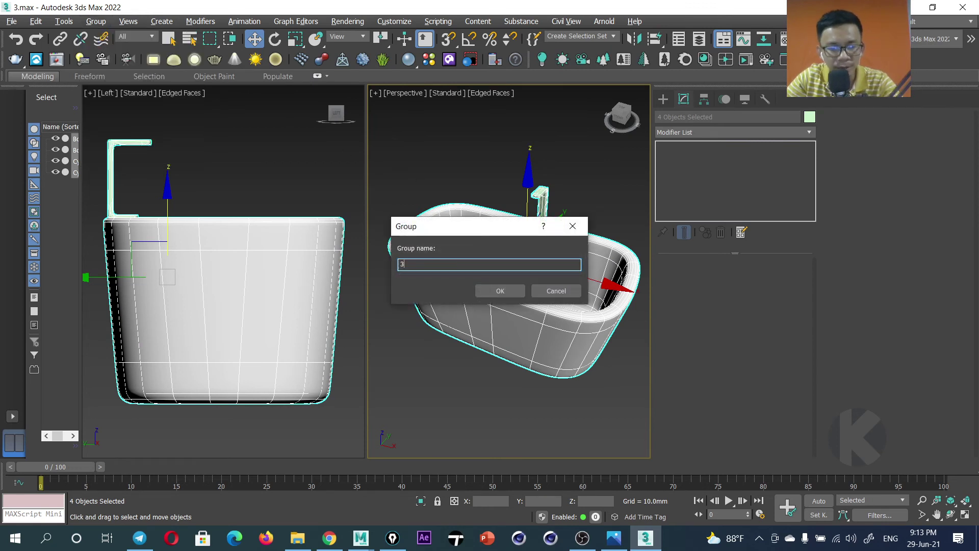
{"action": "left_click", "coordinate": [500, 291]}
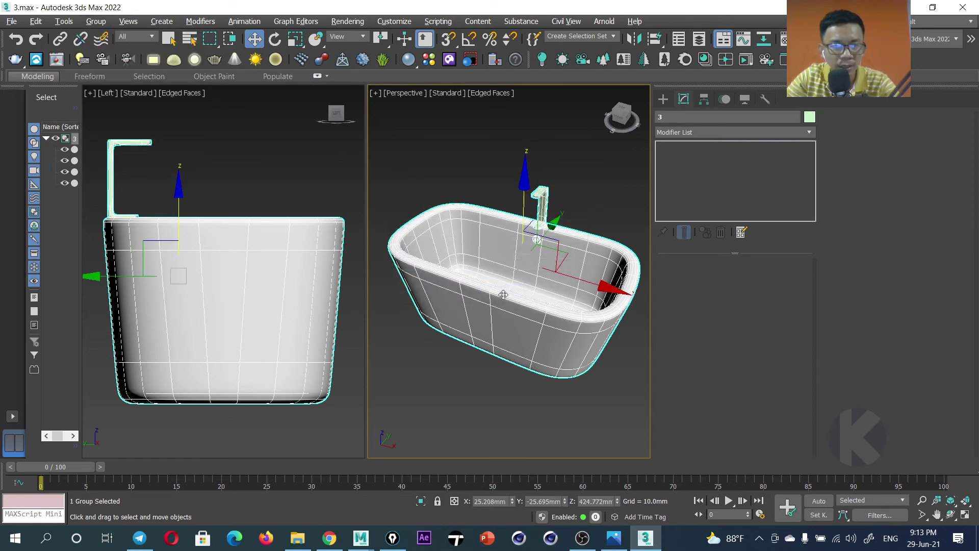
{"action": "left_click", "coordinate": [11, 21]}
{"action": "left_click", "coordinate": [40, 109]}
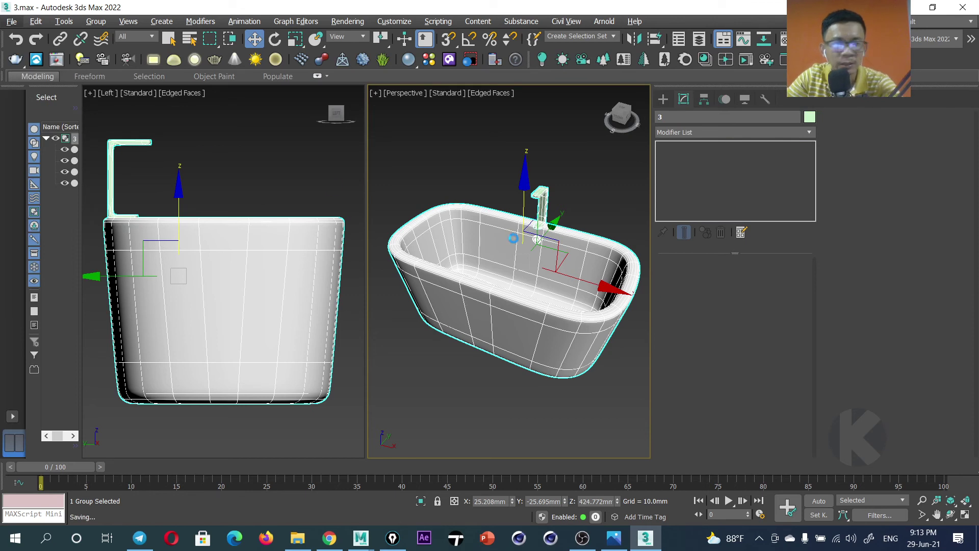
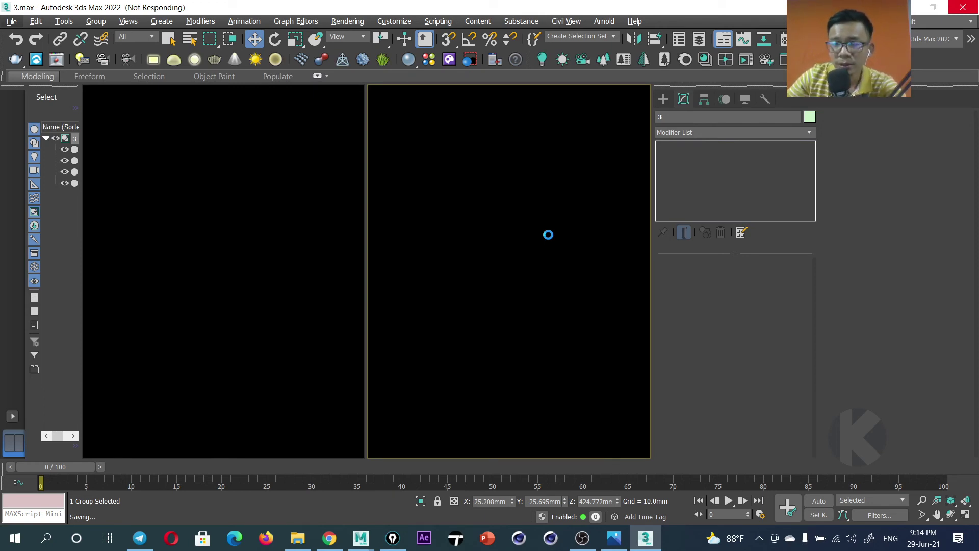
After saving 3.max, switch between the project folder in File Explorer and the 3ds Max bathtub scene.
{"action": "left_click", "coordinate": [297, 538]}
{"action": "left_click", "coordinate": [645, 537]}
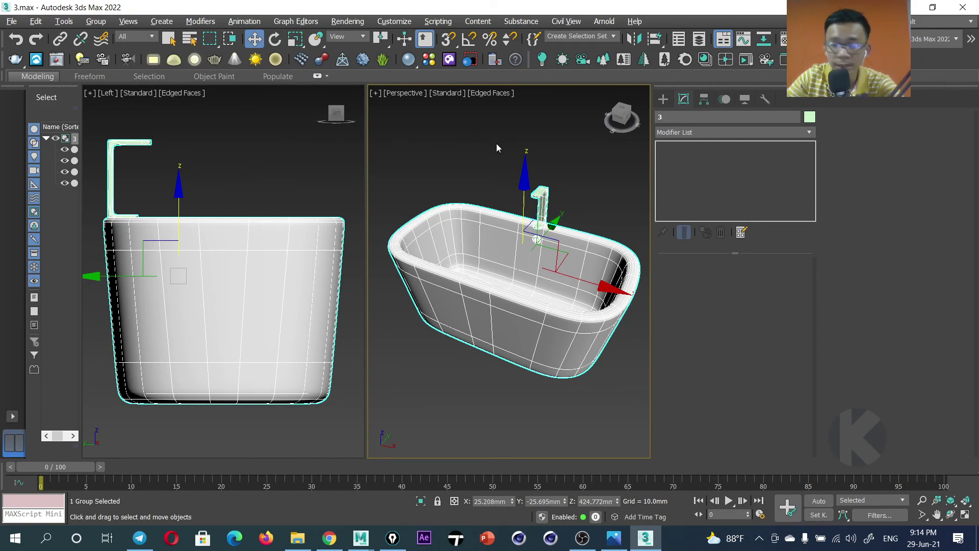
{"action": "left_click", "coordinate": [297, 537]}
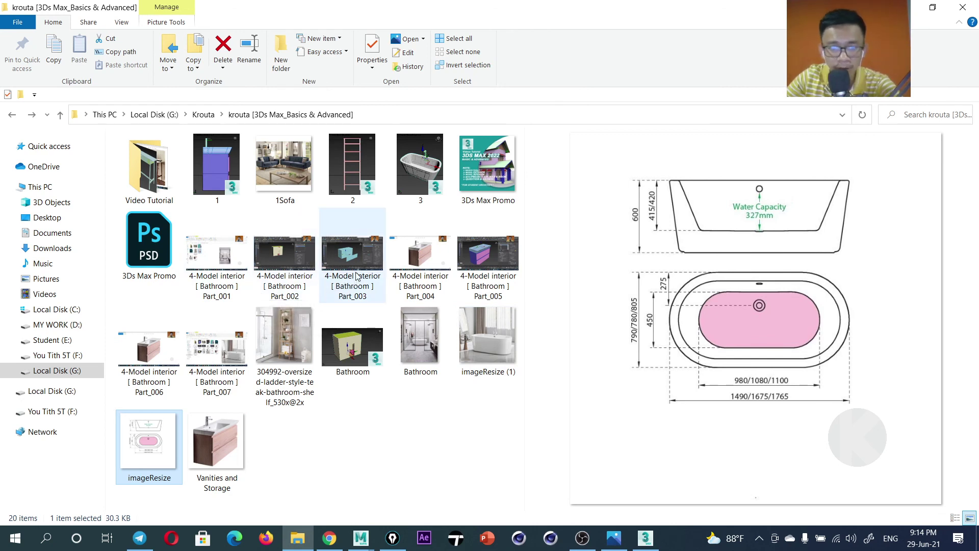
Compare file 3's bathtub thumbnail with file 2 in the krouta folder, then return to the 3ds Max scene.
{"action": "left_click", "coordinate": [360, 175]}
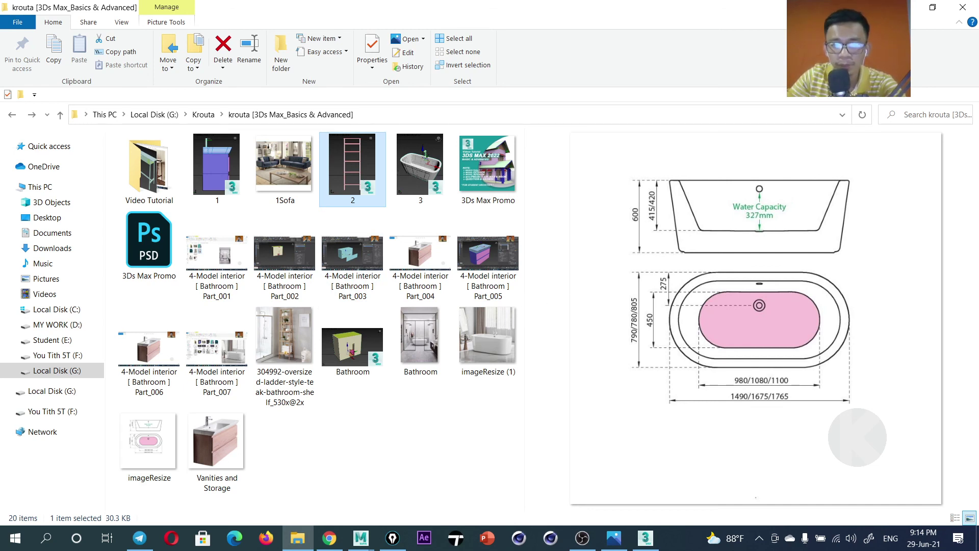
{"action": "left_click", "coordinate": [962, 7]}
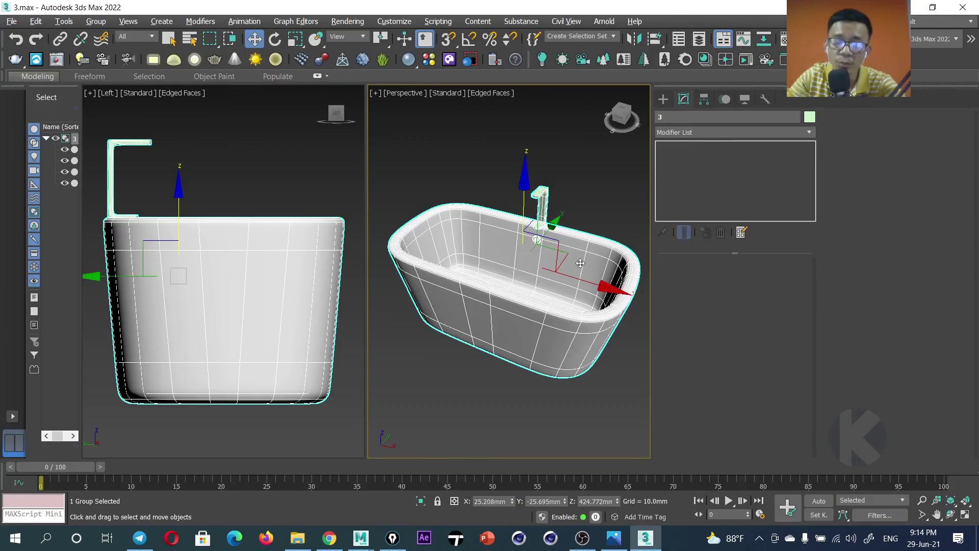